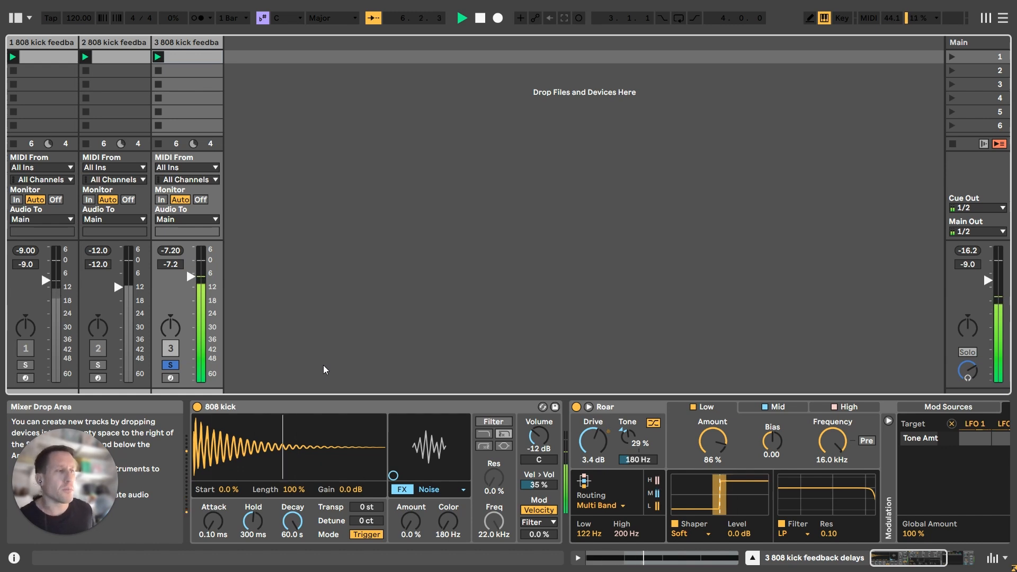
Step: Compare the 808 kick with Roar bypassed and active, with Roar's modulation section folded away
click(575, 407)
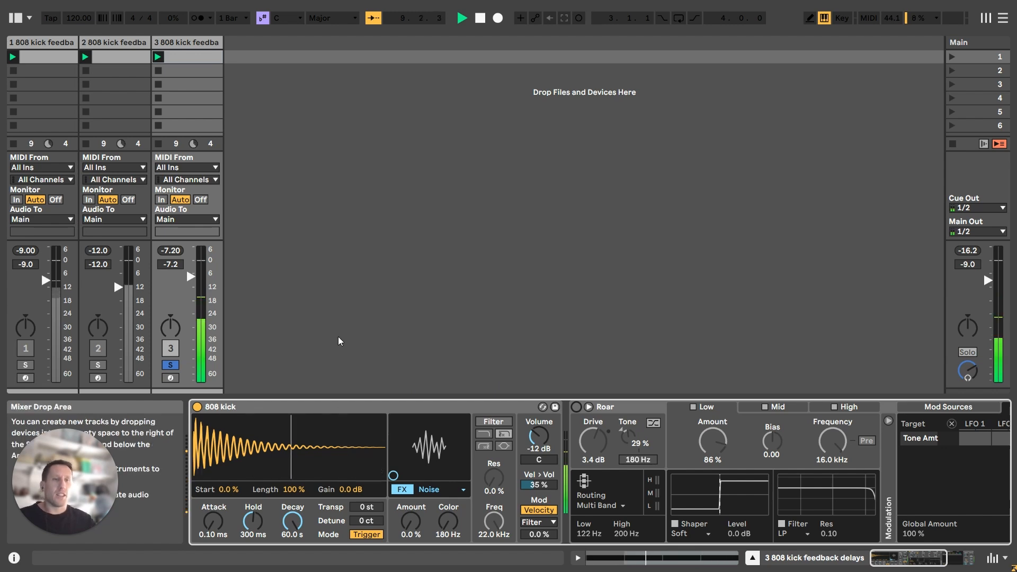
click(576, 407)
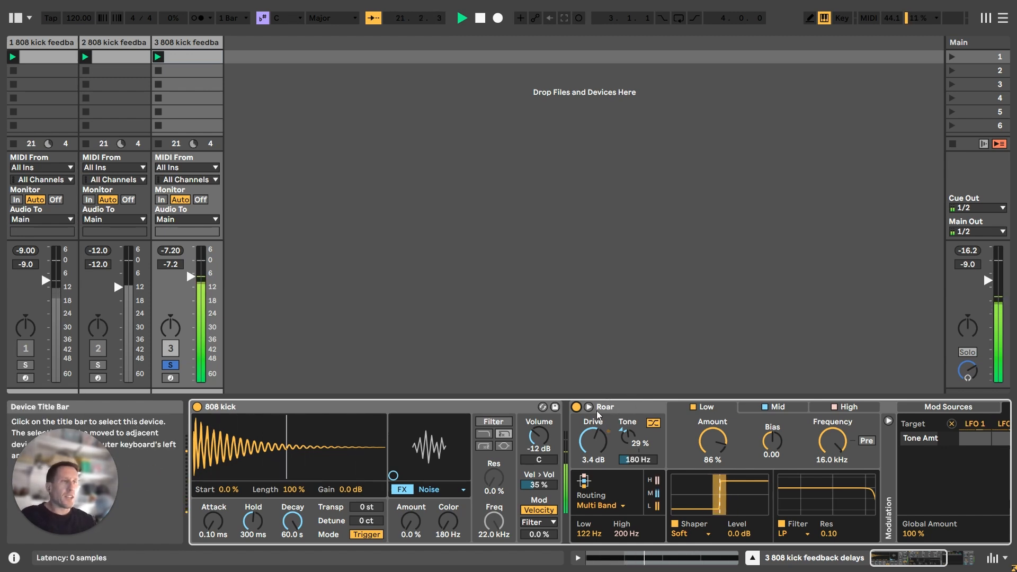
click(888, 420)
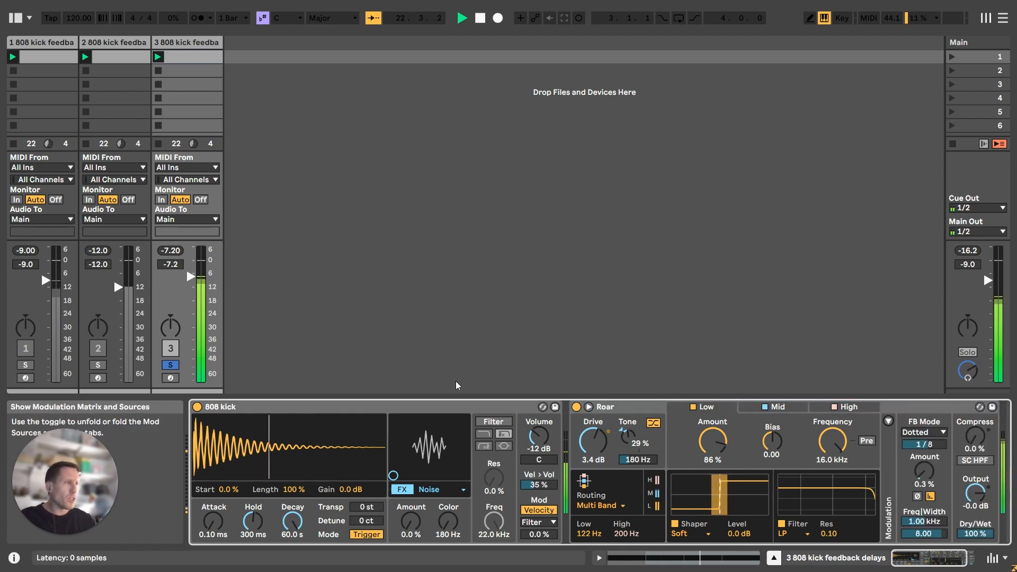
click(954, 559)
drag(953, 559, 957, 559)
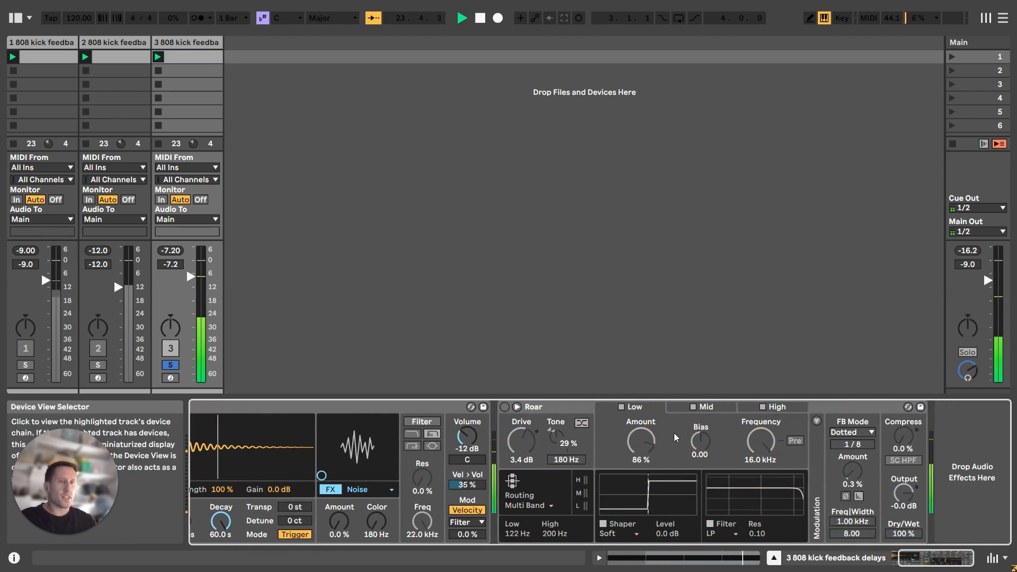
click(505, 407)
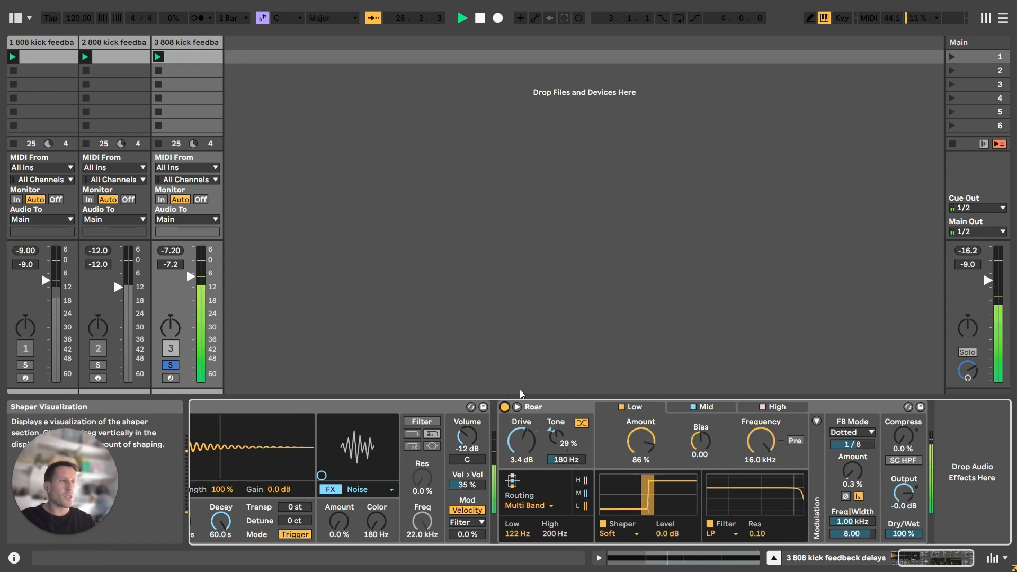
Step: Switch Roar's routing to Single and review its modulation sources, modulation matrix and expanded view
click(527, 504)
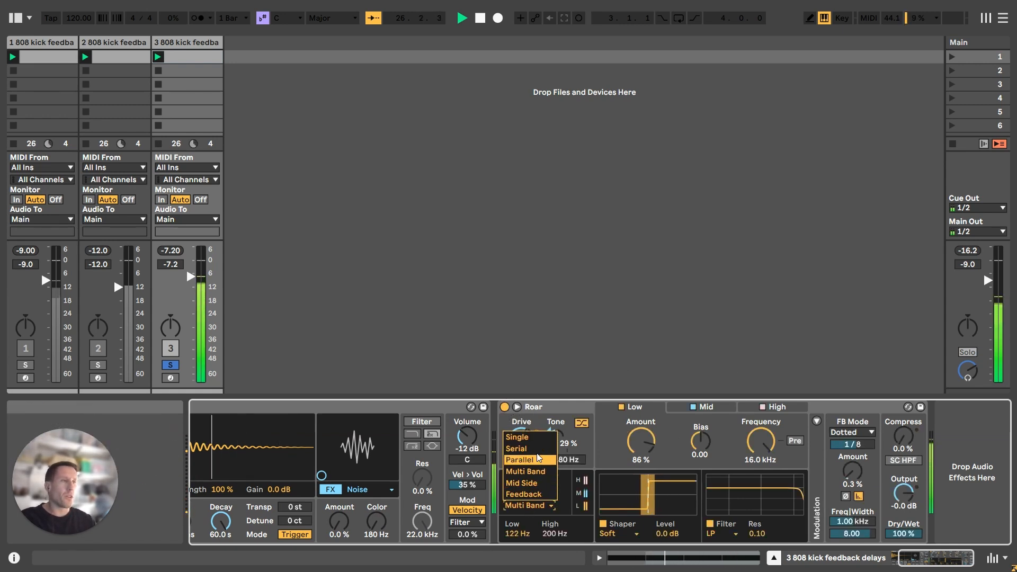
click(533, 438)
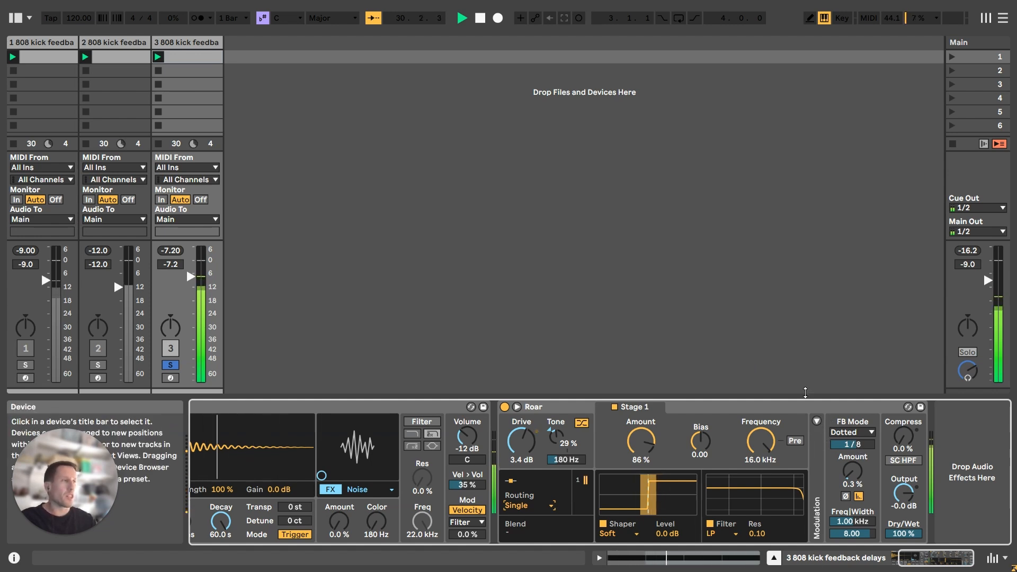
click(816, 421)
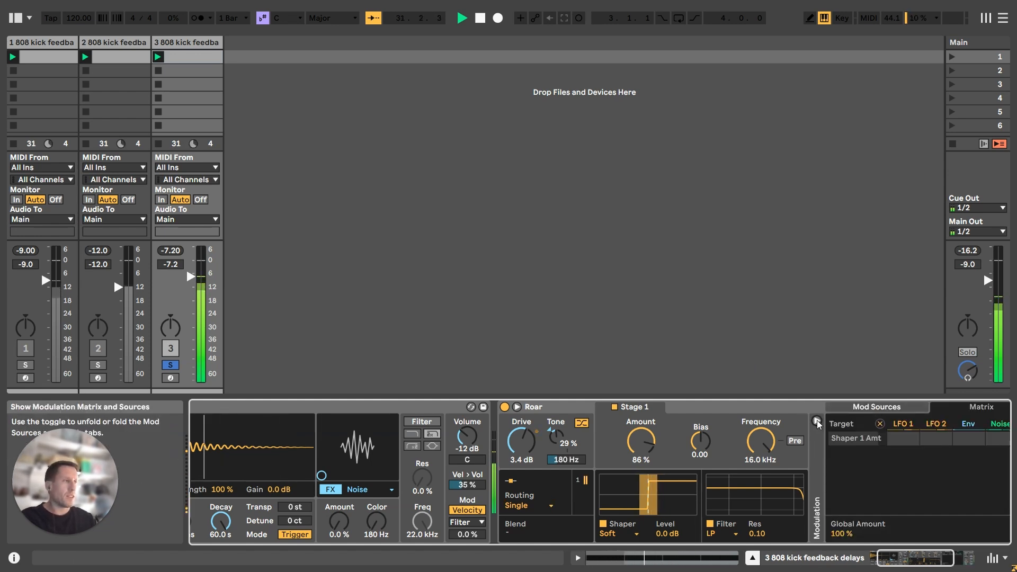
click(942, 559)
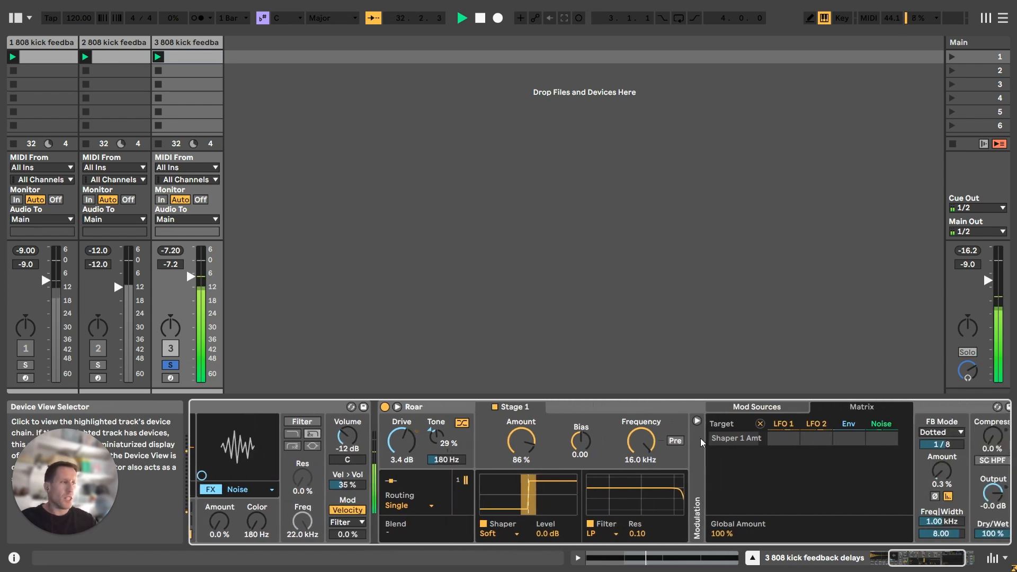
click(757, 407)
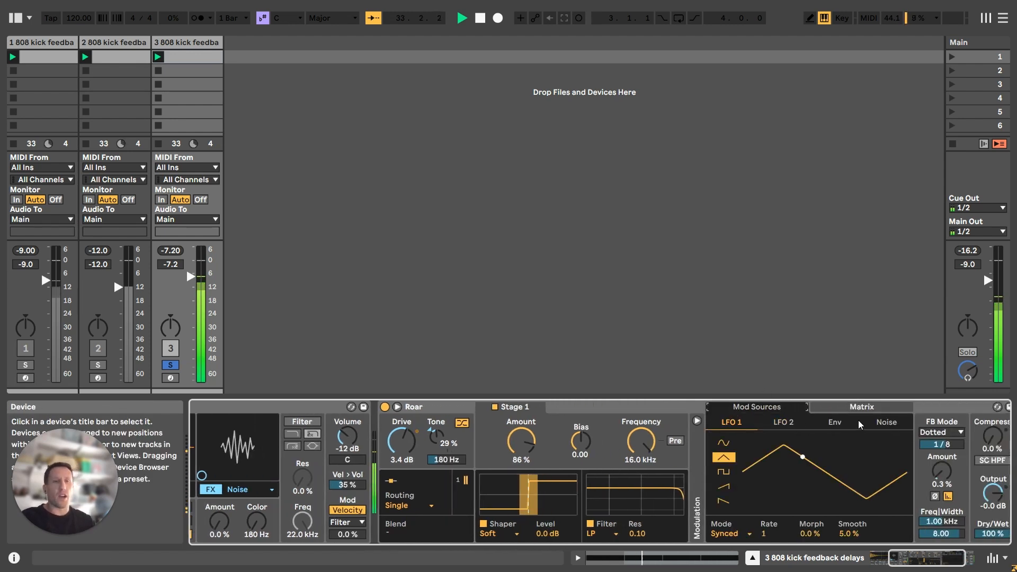
click(862, 406)
click(697, 421)
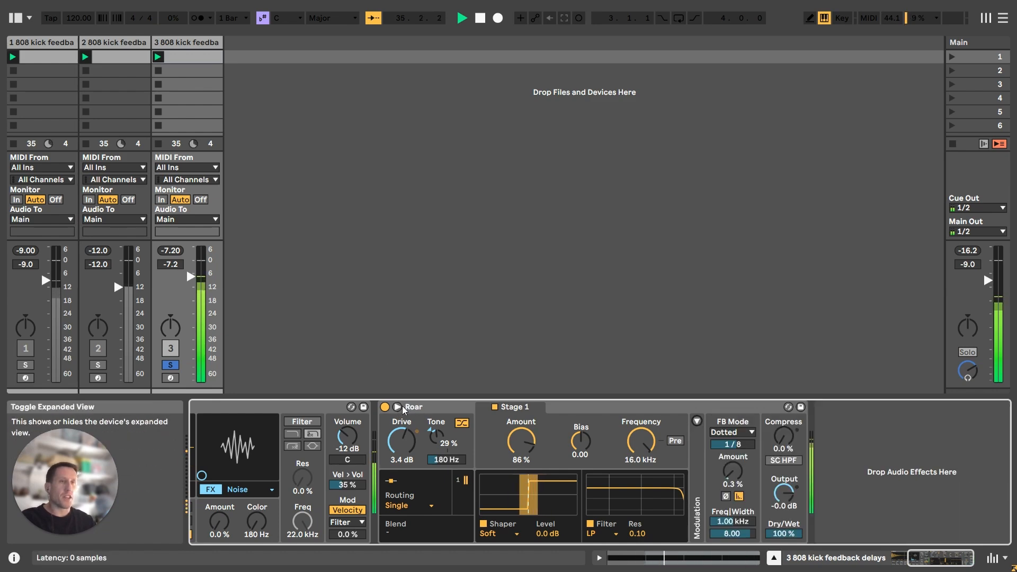
click(402, 408)
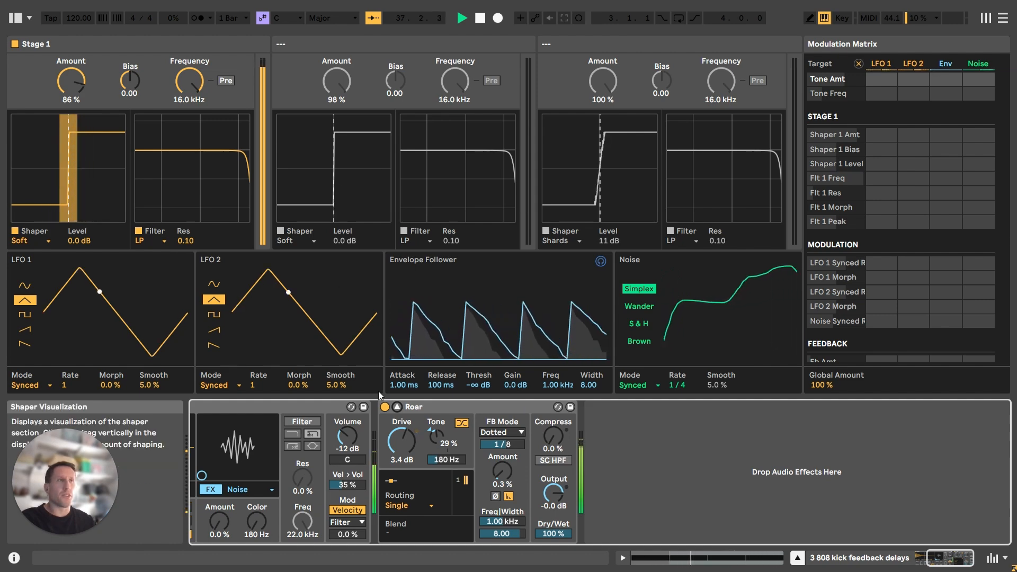
click(400, 406)
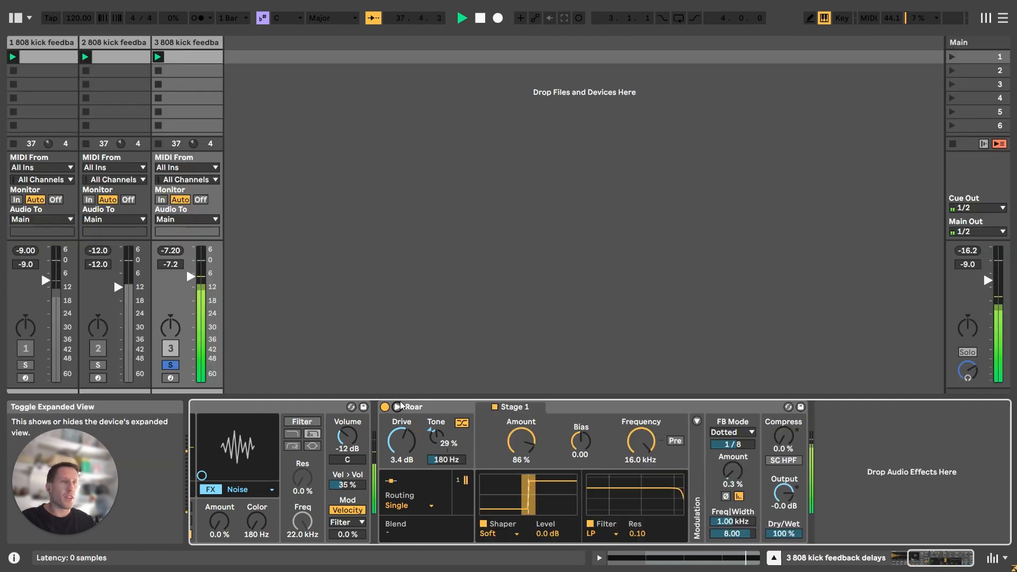
Step: Switch Roar's routing to Multi Band and look through the settings of its individual frequency bands
click(408, 505)
click(409, 473)
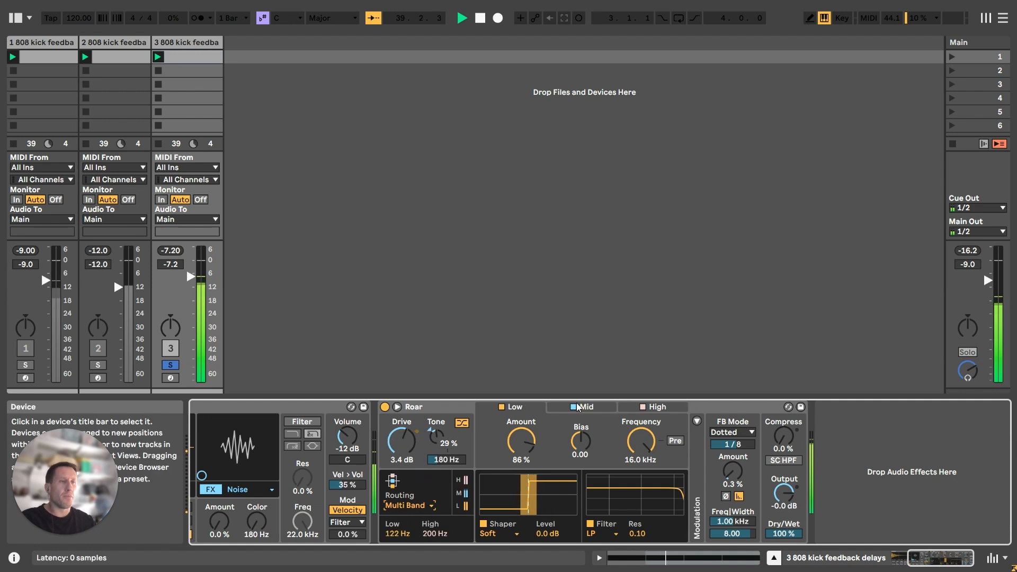
click(647, 406)
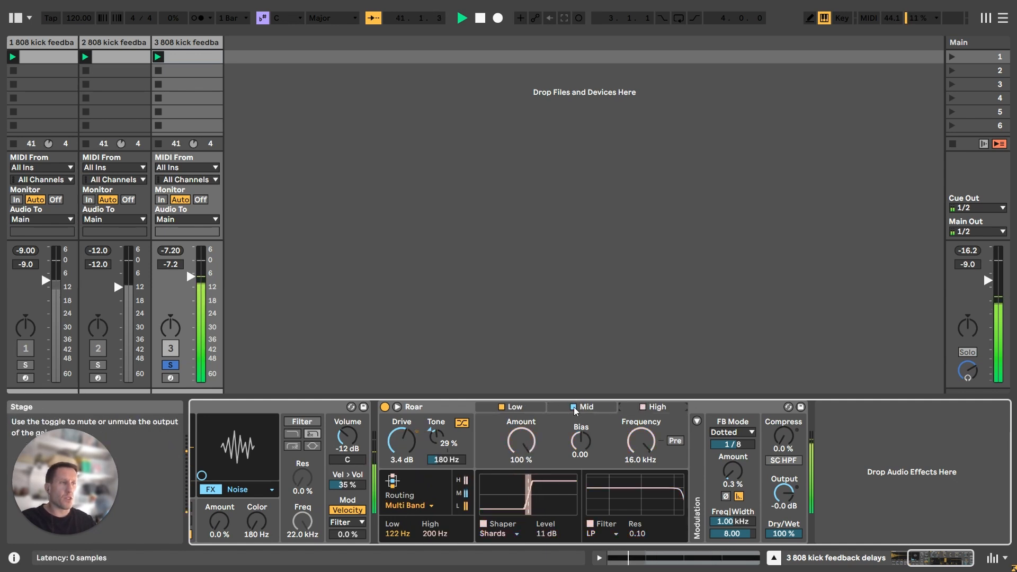
click(538, 412)
click(582, 407)
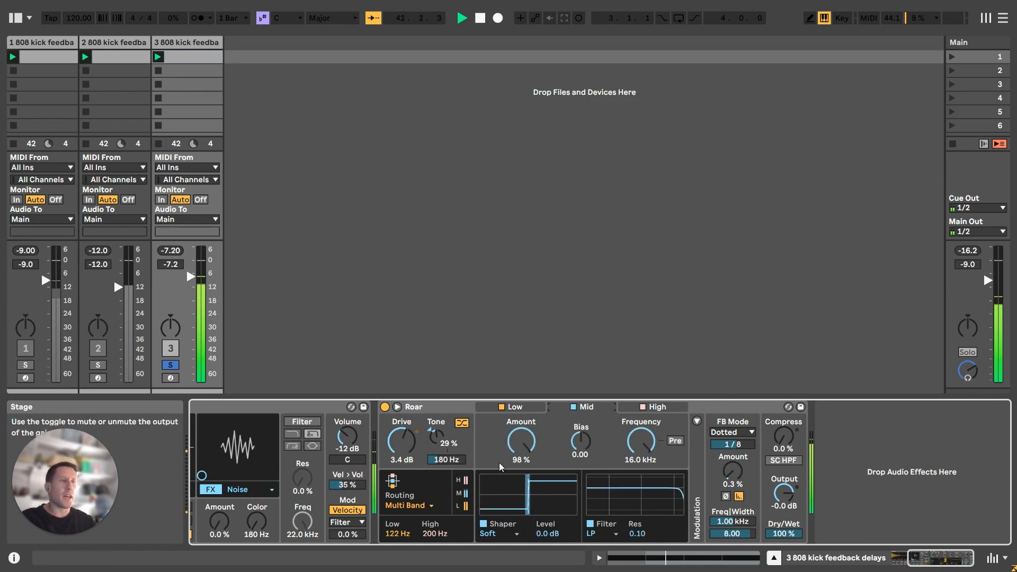
Step: Show Roar in expanded view, with the 808 kick instrument and Roar both in sight in the device chain
click(397, 407)
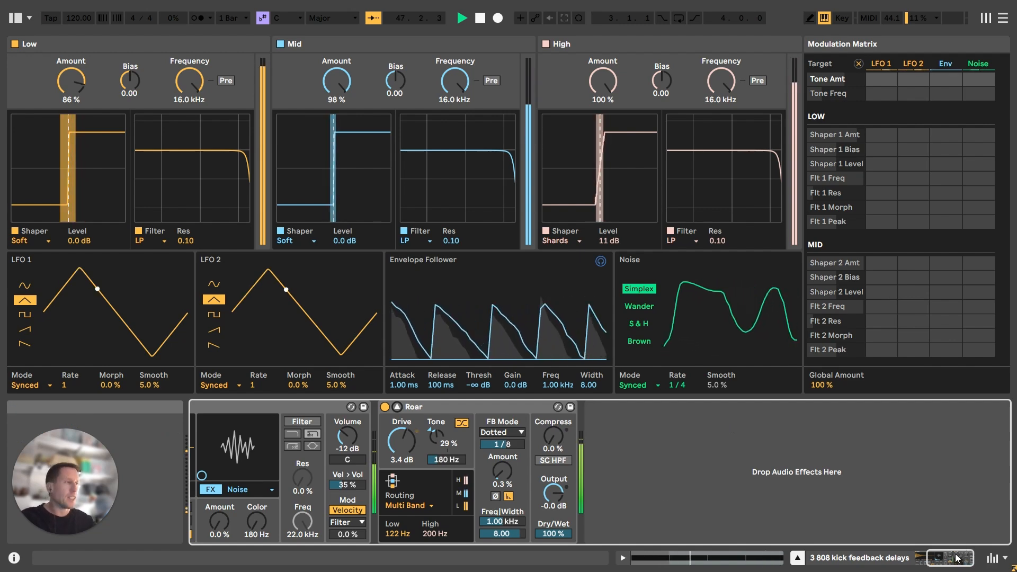
drag(957, 557, 944, 557)
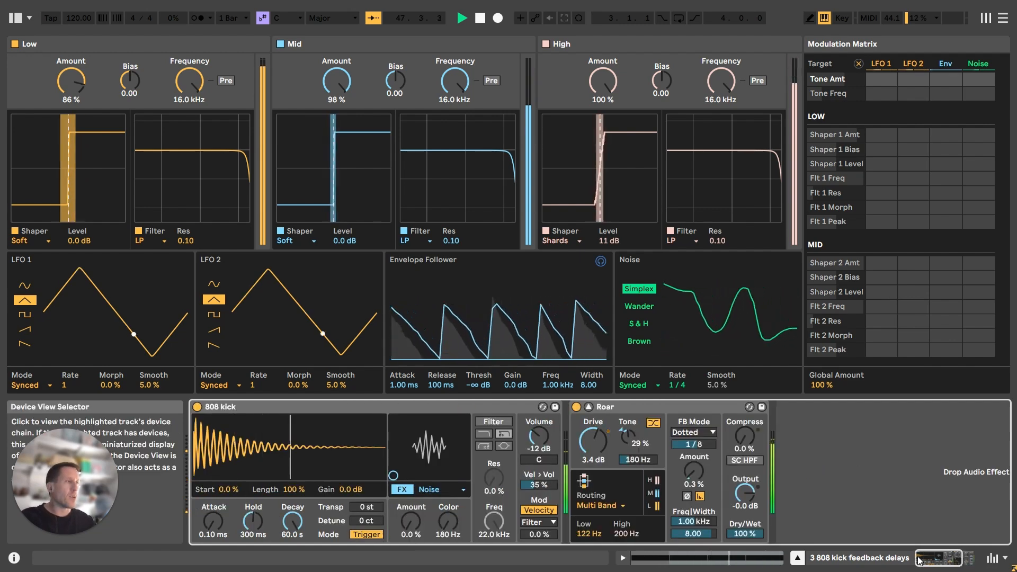
click(589, 408)
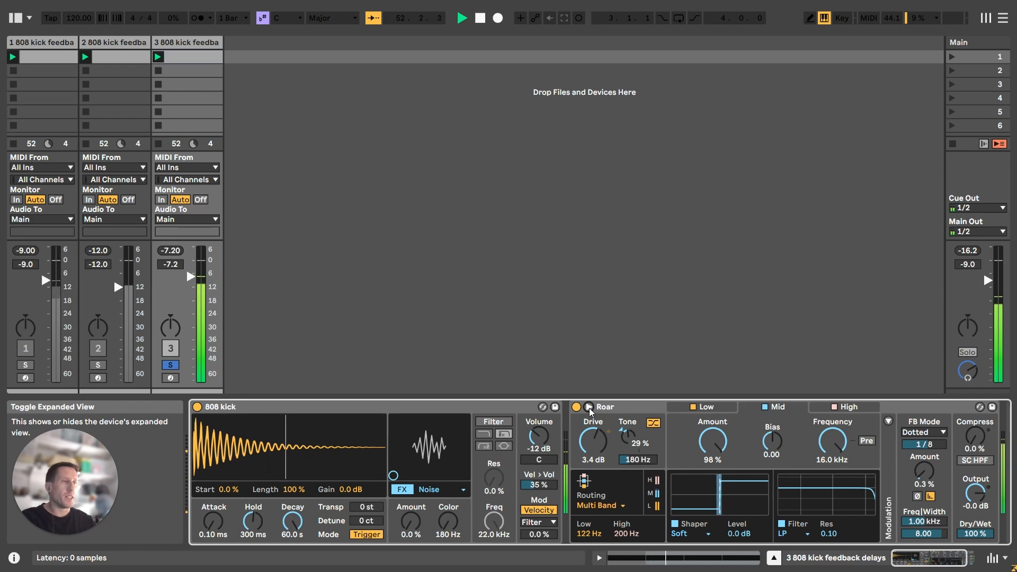
click(589, 408)
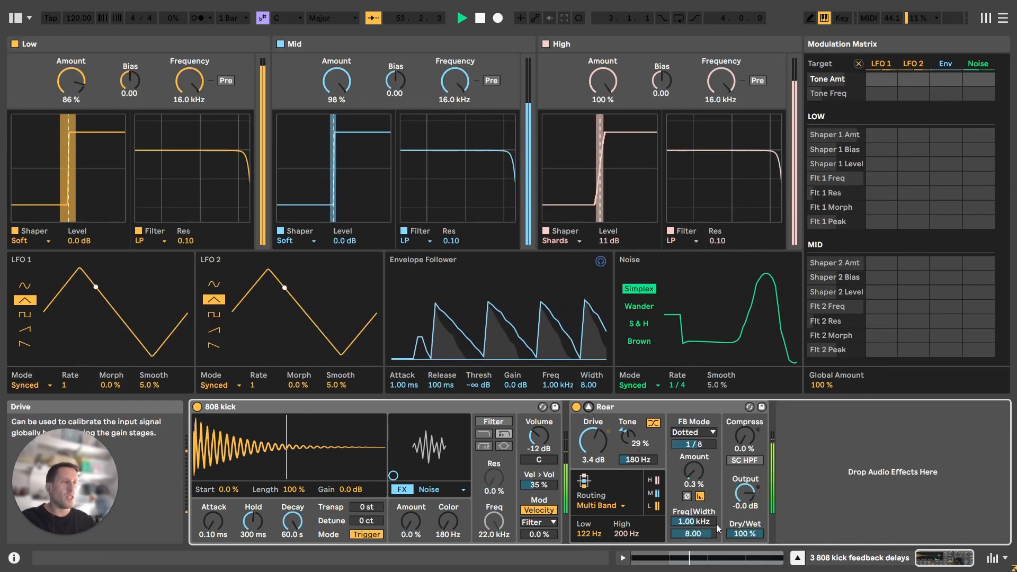
Step: Set Roar's feedback amount to 0.0 % and its routing to Single
drag(705, 475, 700, 501)
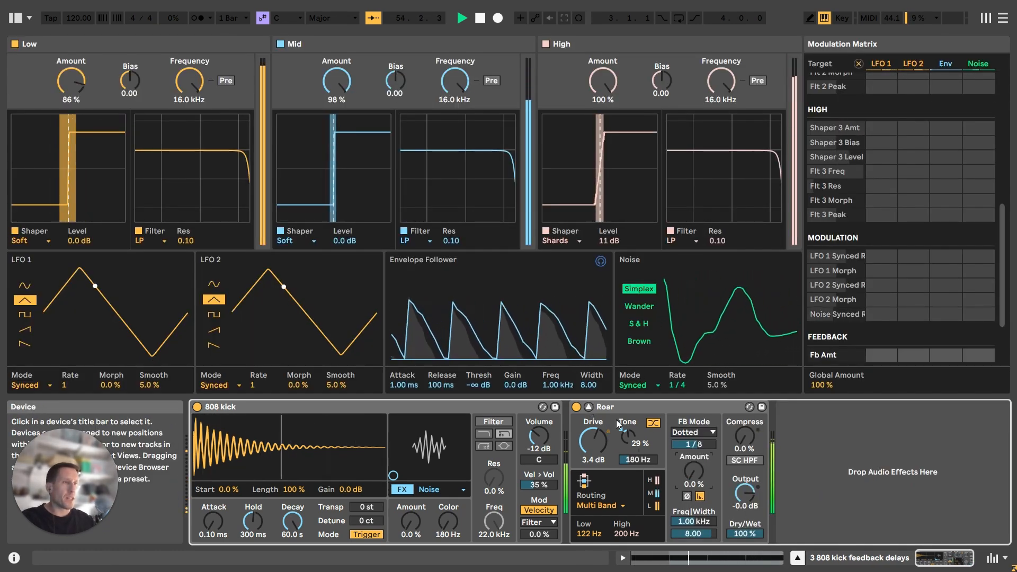
click(598, 506)
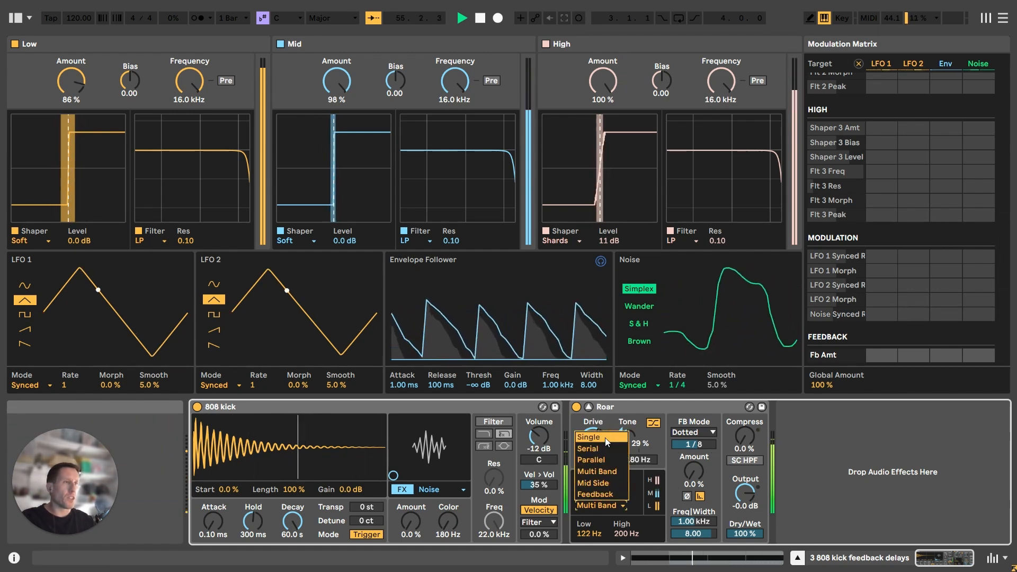
click(604, 437)
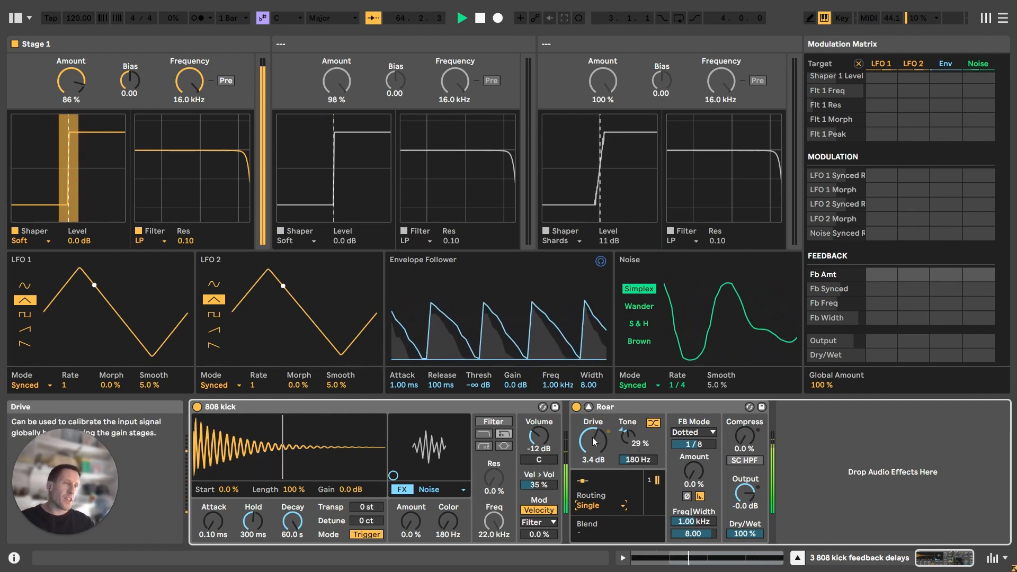
Step: Turn off the Stage 1 shaper and sweep Roar's drive up to 19 dB and back to 11 dB
mouse_move(592, 437)
mouse_down()
mouse_move(592, 393)
mouse_move(592, 430)
mouse_up()
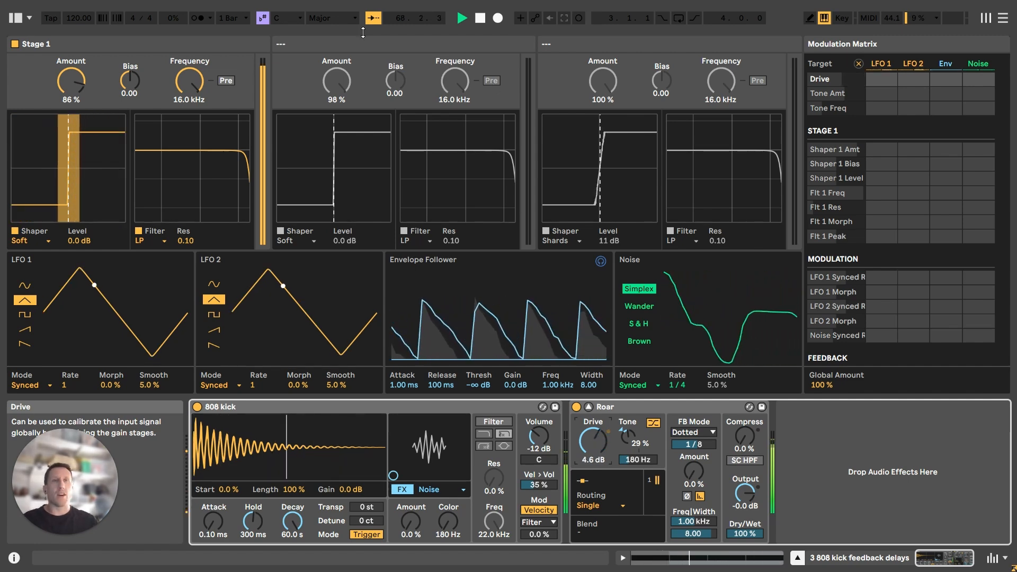
click(412, 50)
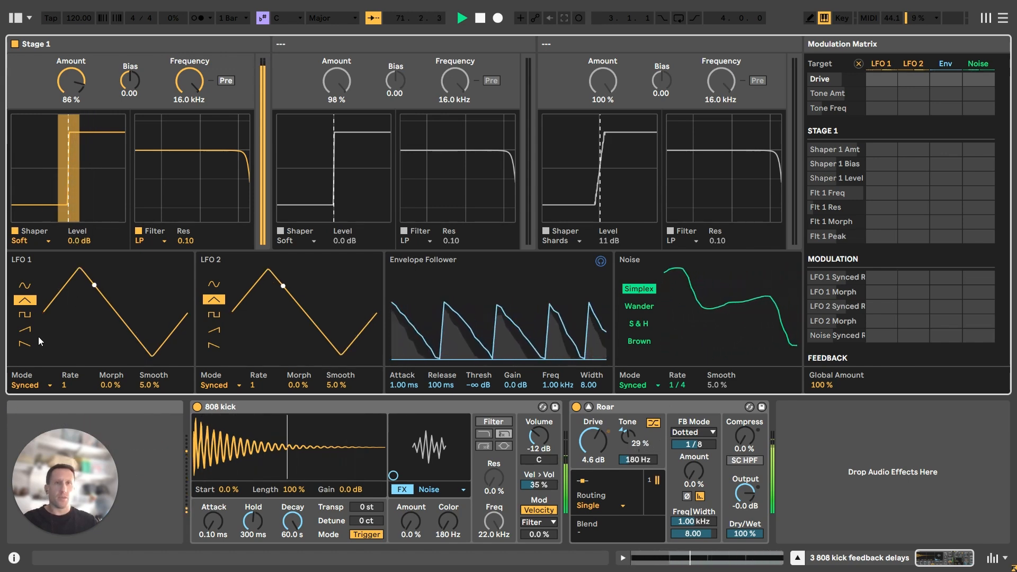
click(14, 232)
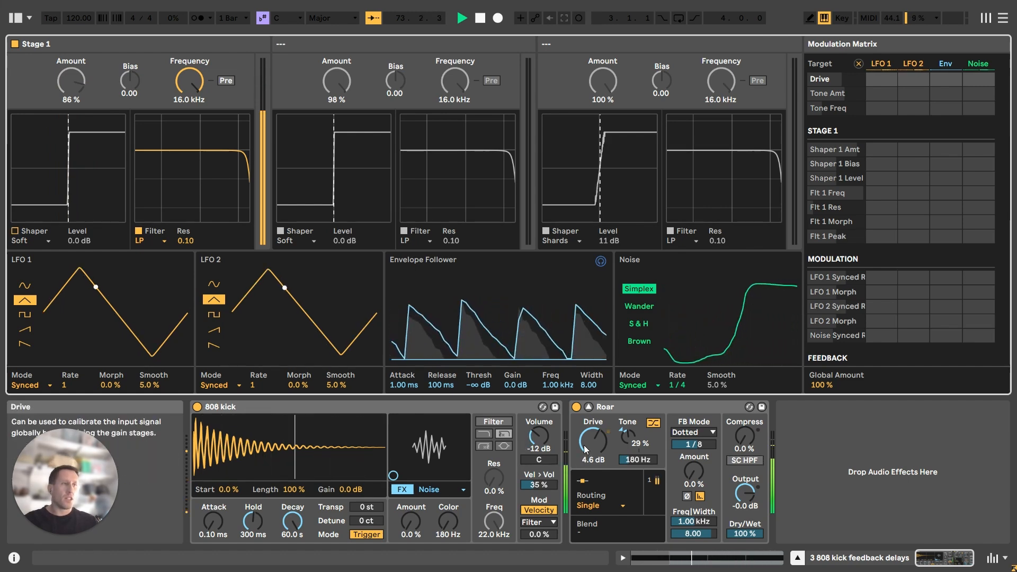
drag(584, 445, 584, 408)
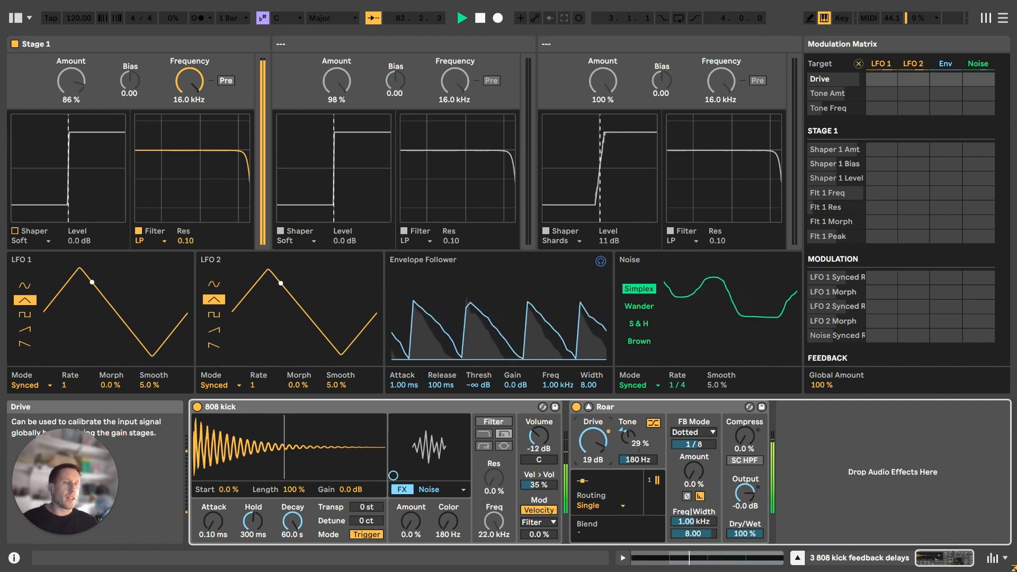
drag(603, 443, 603, 460)
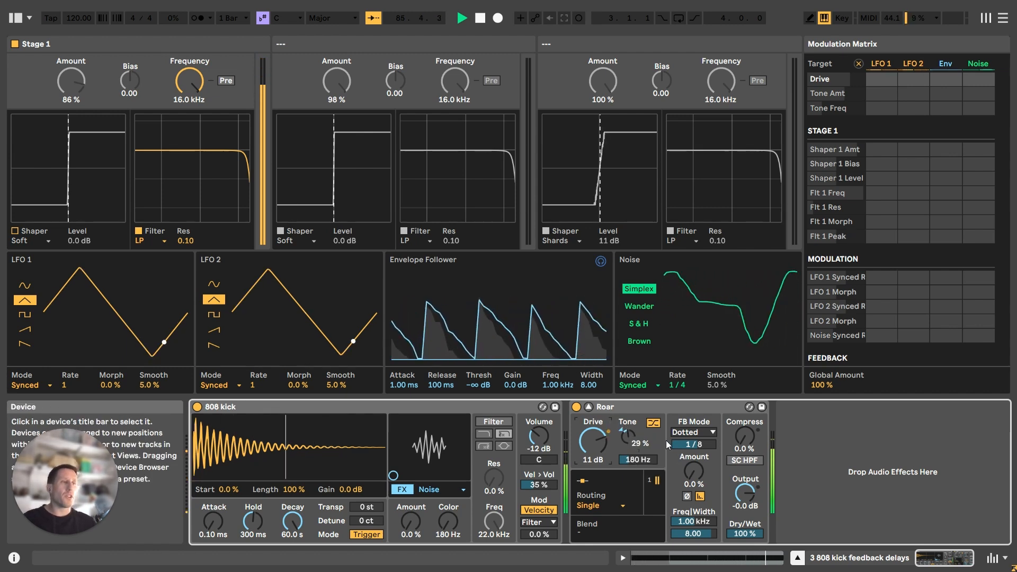
Step: Raise Roar's drive to 24 dB and sweep the tone amount up to 71 % and down to -75 %
click(630, 443)
drag(630, 443, 630, 418)
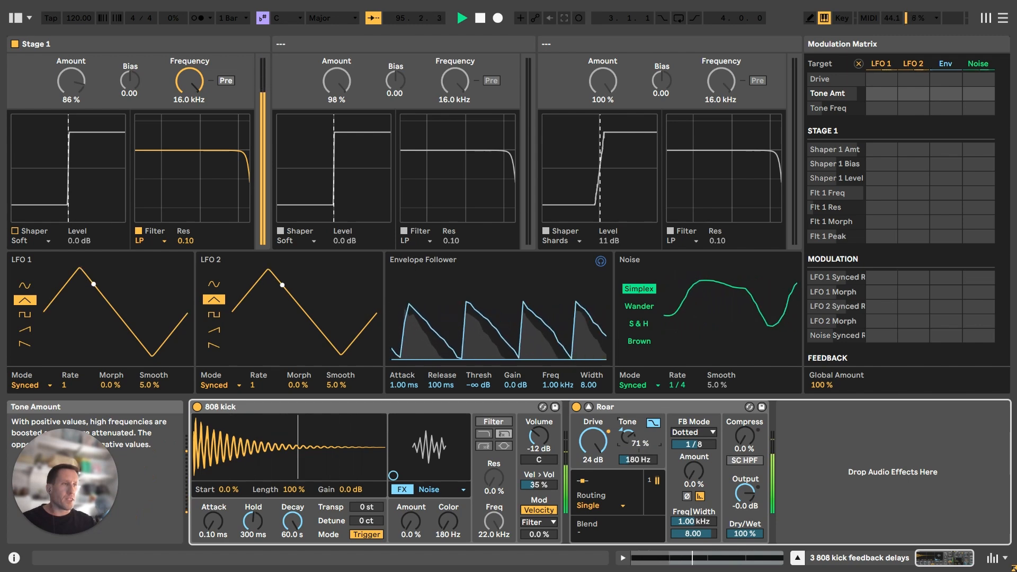
drag(627, 436, 627, 458)
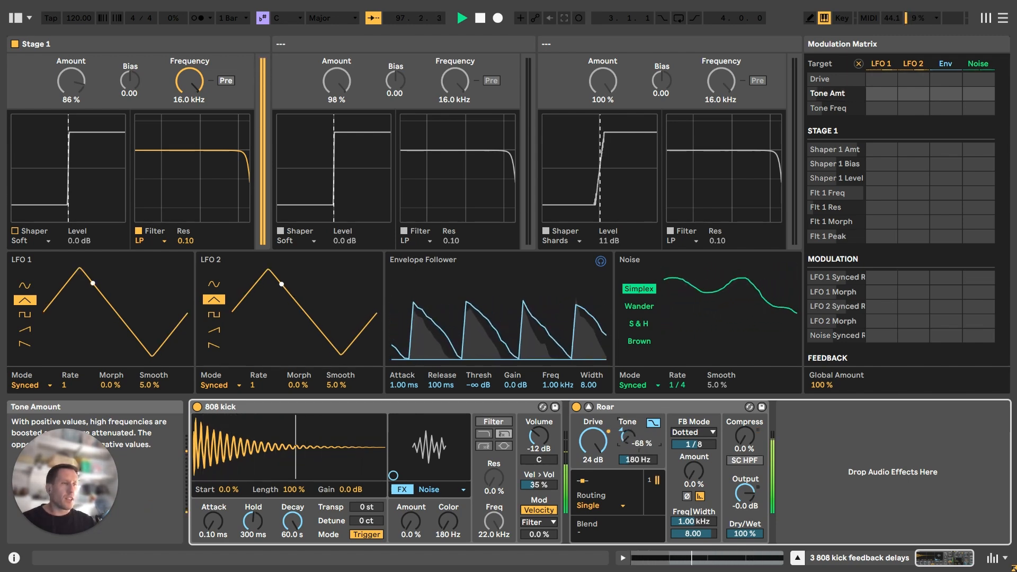
drag(628, 437, 628, 437)
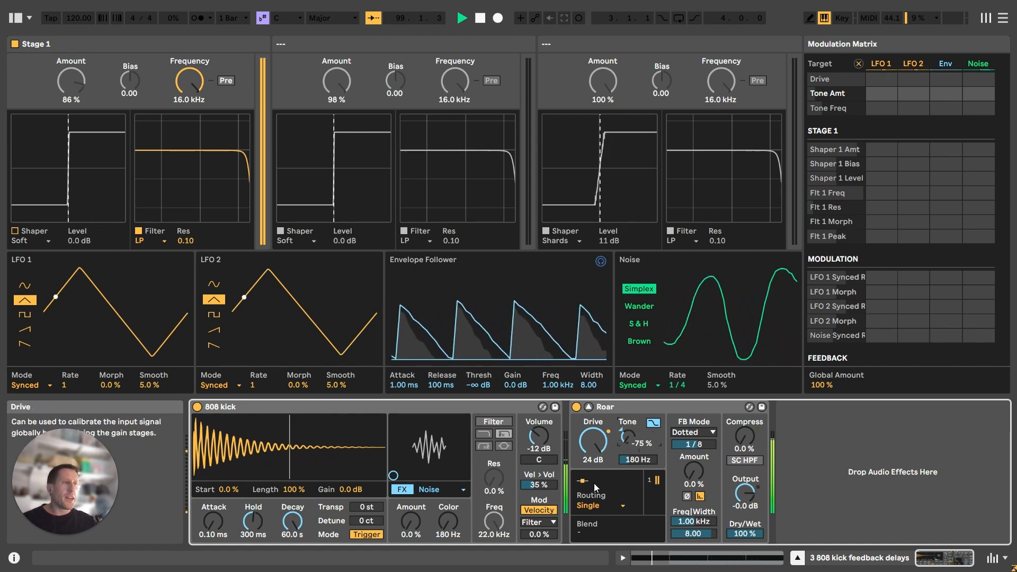
Step: Try Roar's tone frequency at 103 Hz and 132 Hz, set the tone amount to 27 %, and reset the frequency to 180 Hz
click(638, 459)
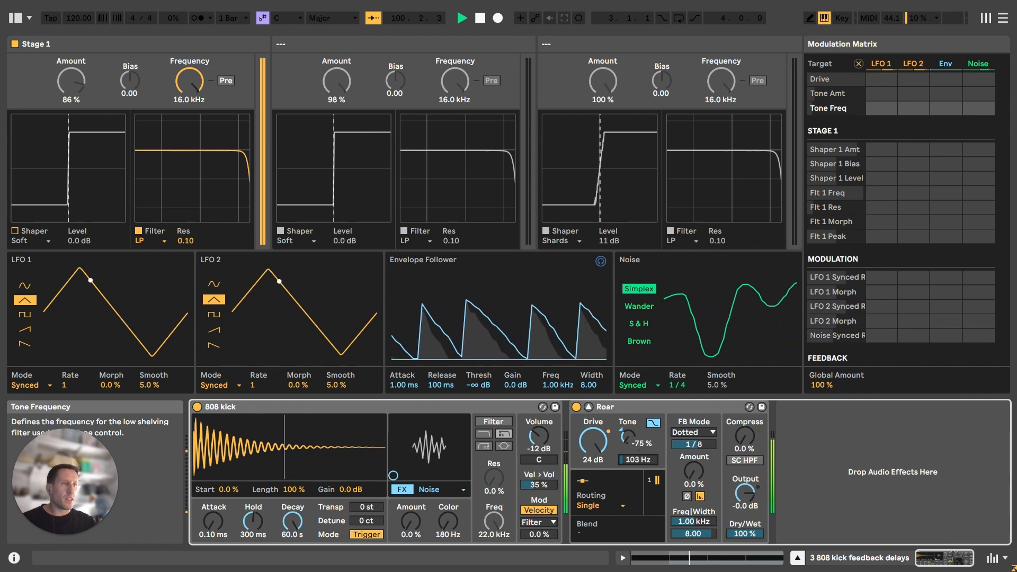
click(628, 437)
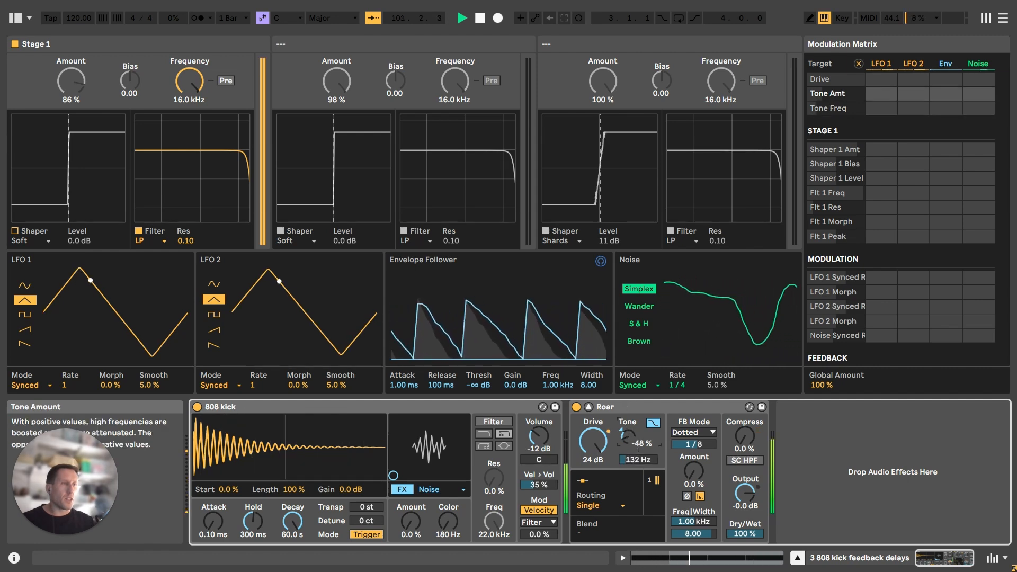
drag(628, 438, 627, 425)
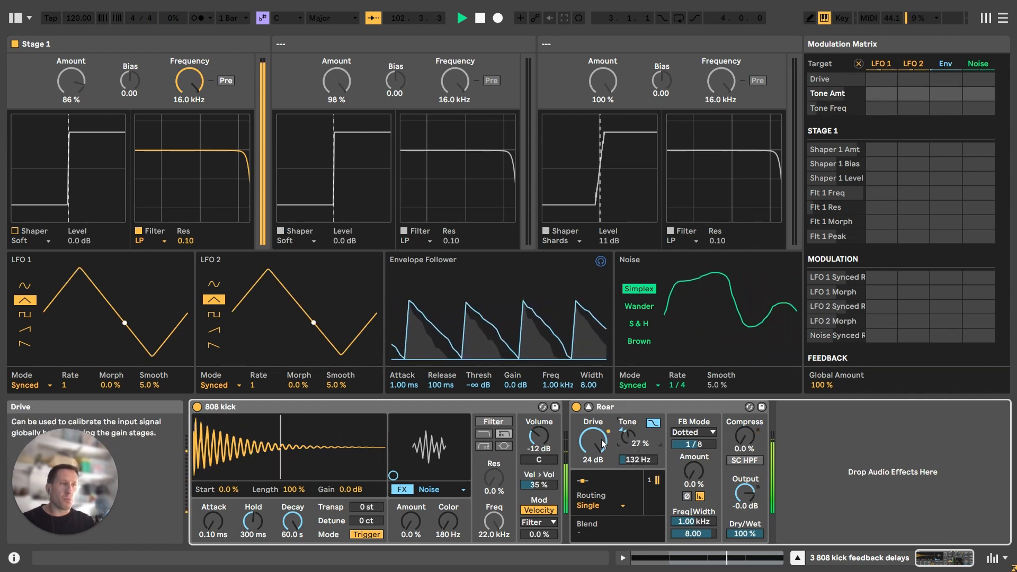
double_click(640, 460)
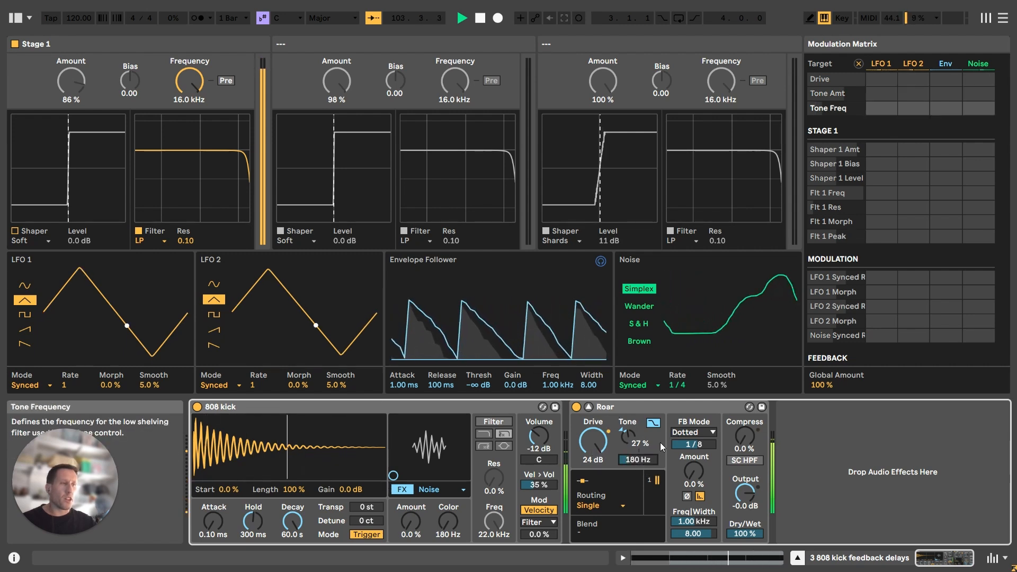
Step: Switch the Stage 1 shaper back on and lower Roar's drive to 3.8 dB
click(627, 435)
drag(593, 442, 594, 466)
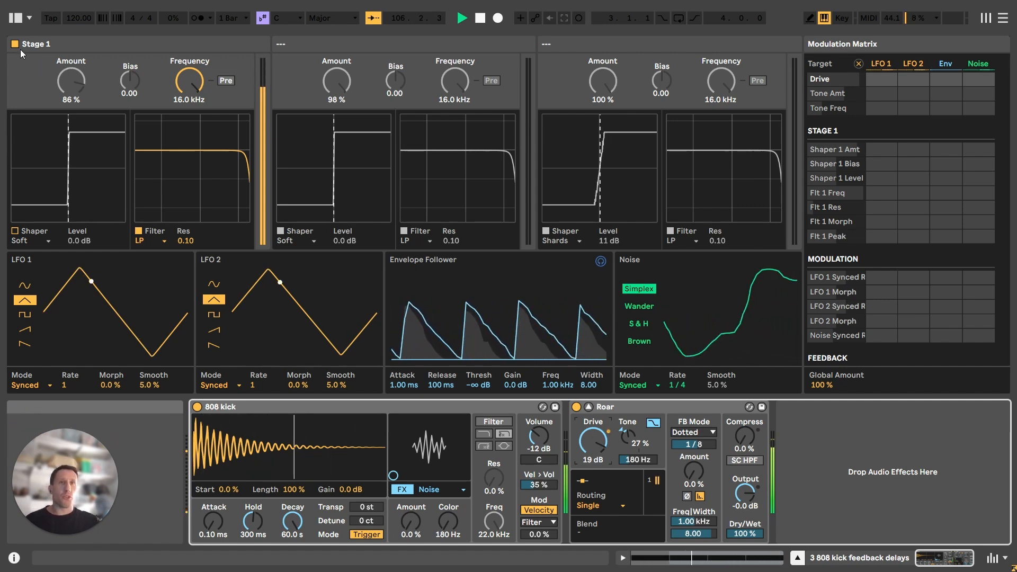
click(14, 233)
click(15, 233)
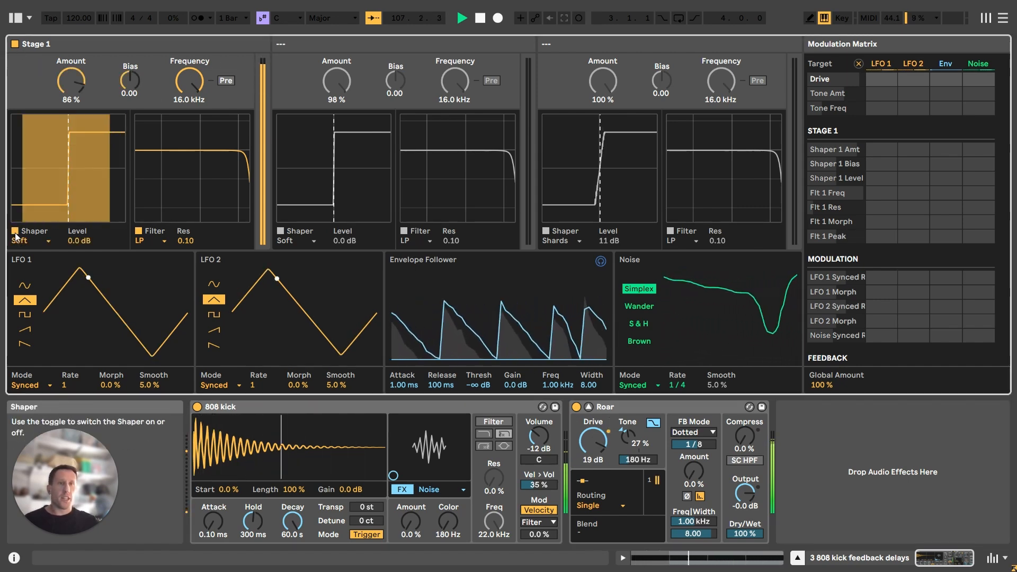
drag(592, 441, 593, 470)
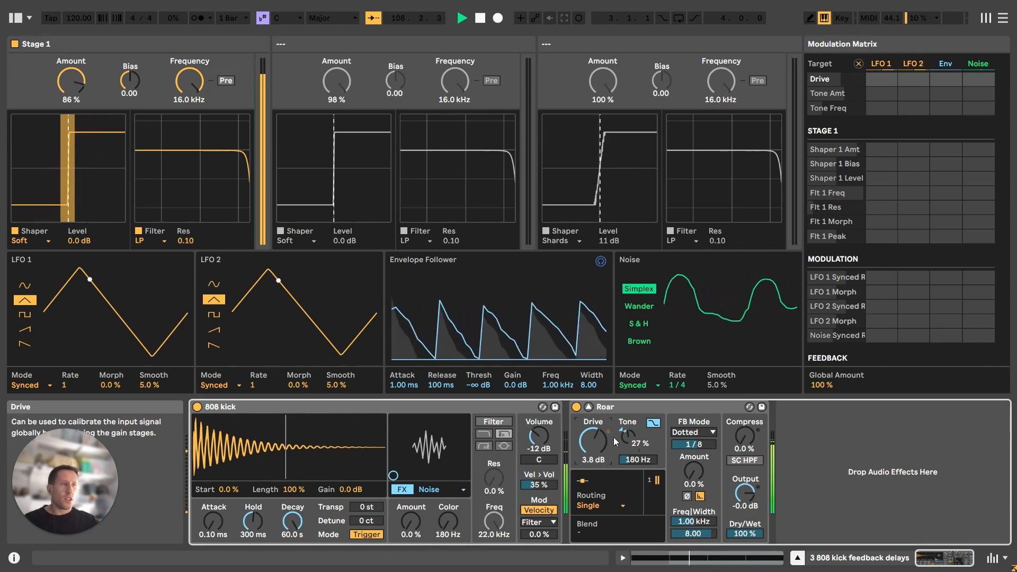
Step: Raise Roar's tone amount to 95 % and bring it back to 62 %
drag(627, 437, 627, 401)
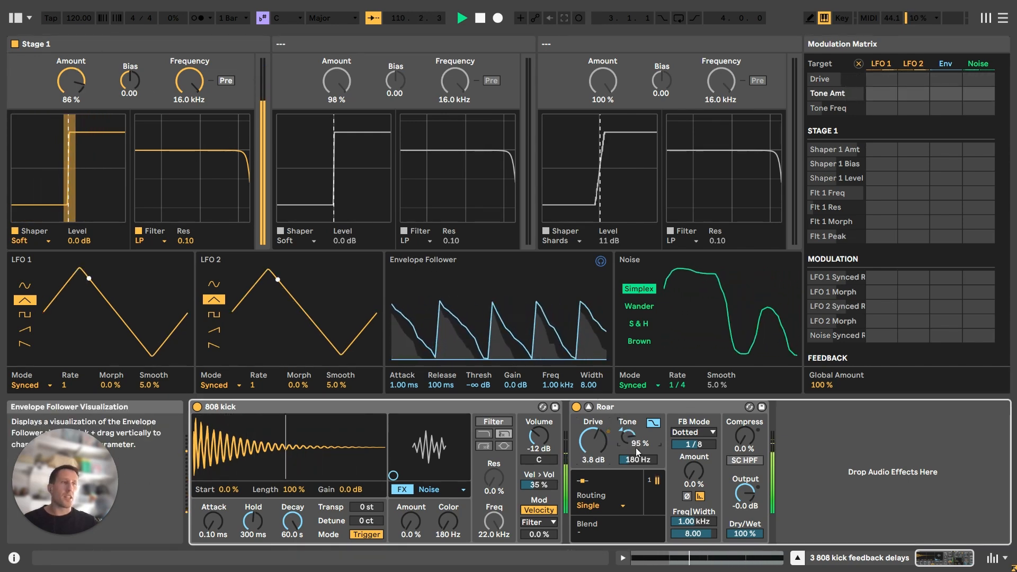
mouse_move(628, 435)
mouse_down()
mouse_move(627, 516)
mouse_move(628, 453)
mouse_up()
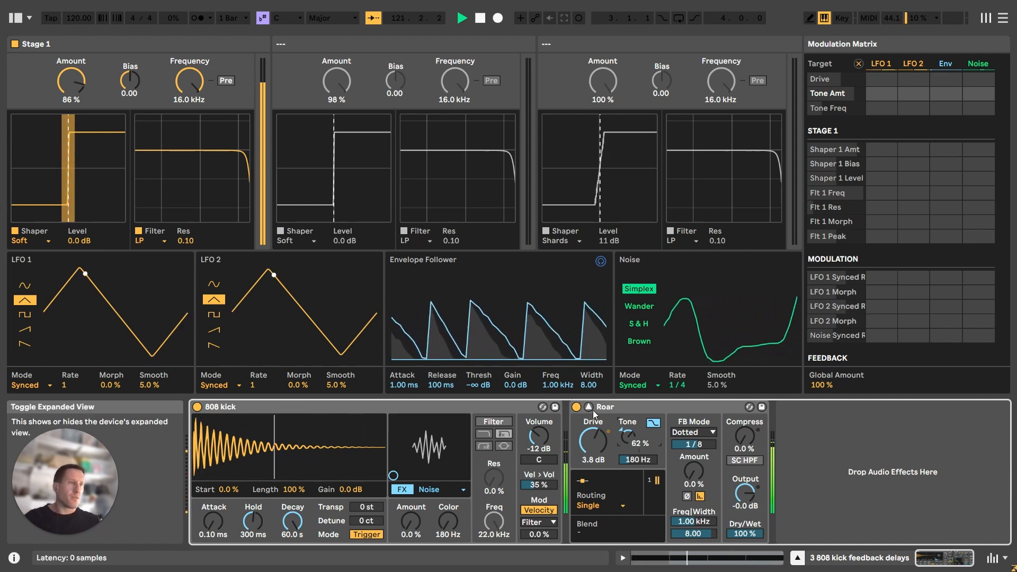
click(91, 43)
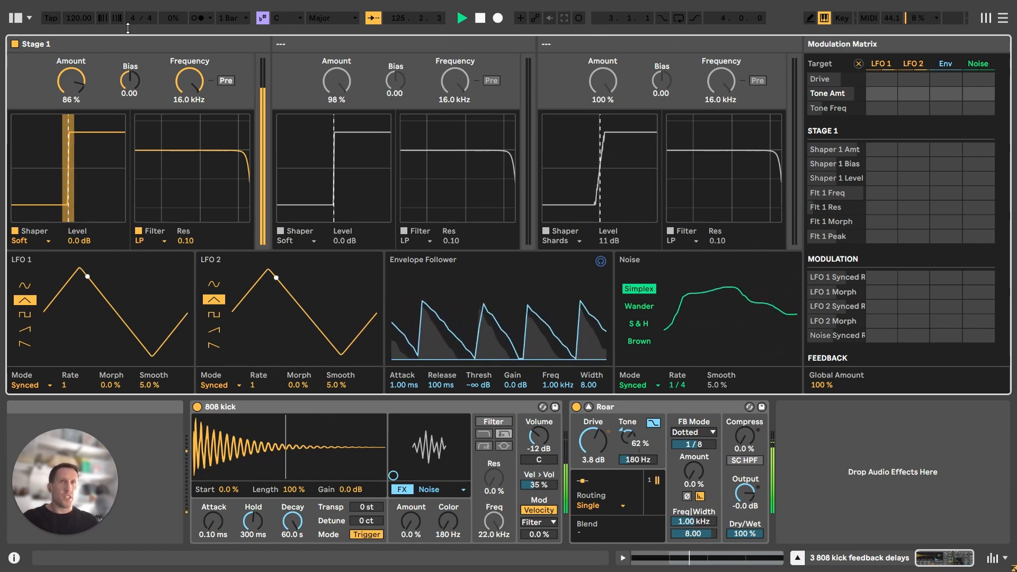
Step: Switch Roar's routing to Serial to put Stage 1 and Stage 2 in series
click(593, 502)
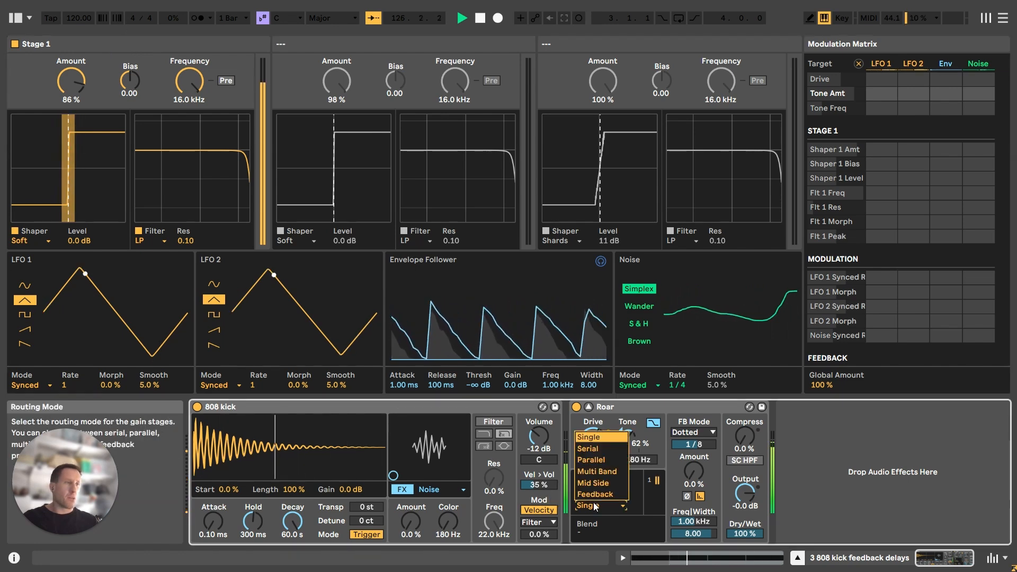
click(603, 450)
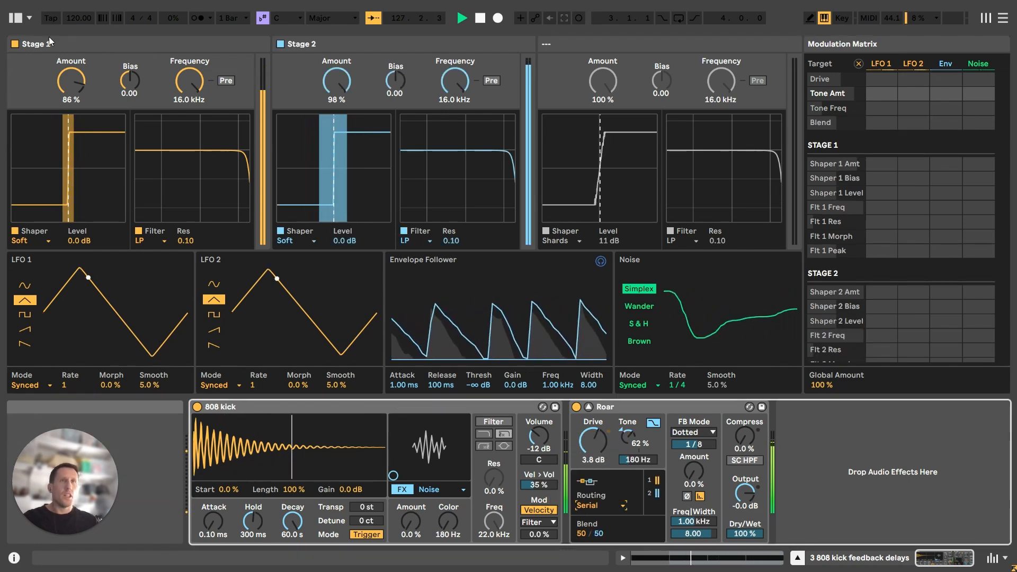
click(555, 47)
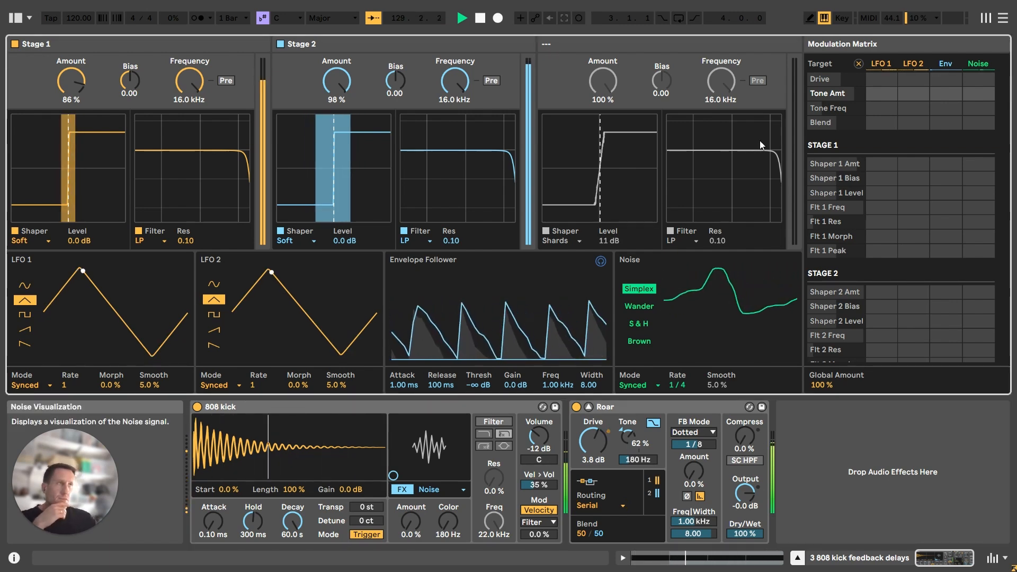
click(609, 504)
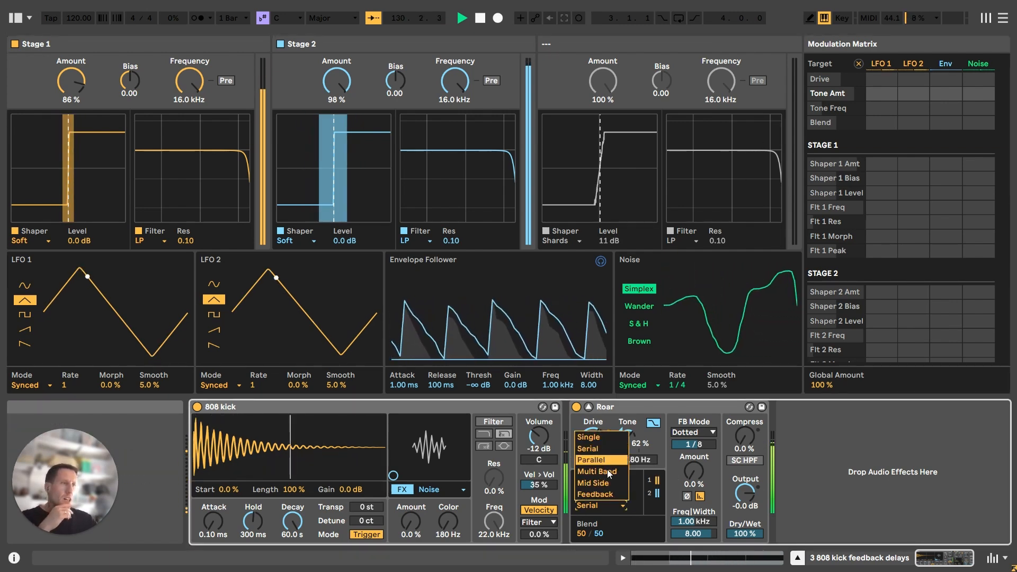
click(641, 408)
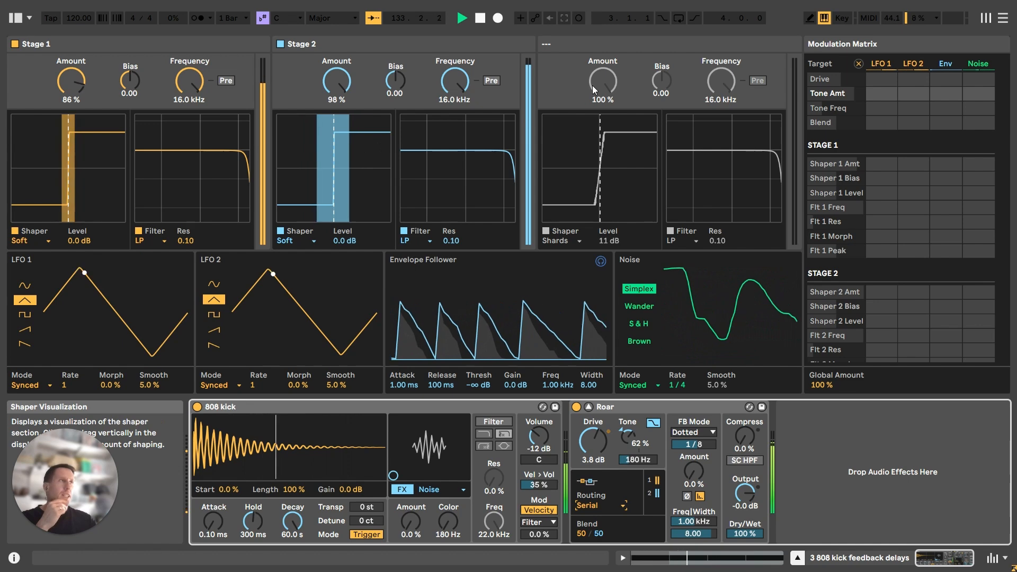
Step: Try a feedback amount of 12 % and reset it to 0.0 %
click(694, 476)
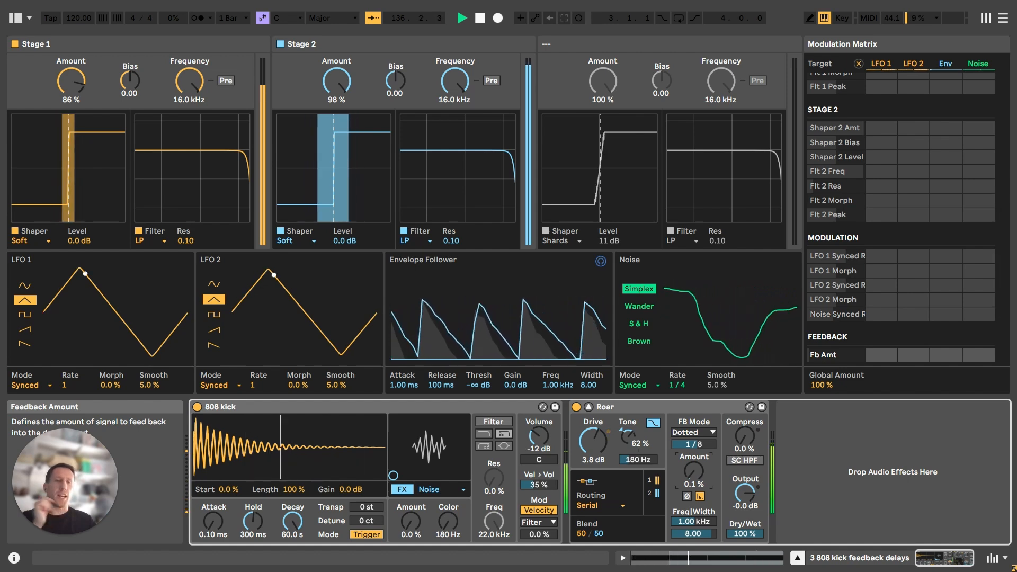
drag(694, 472, 695, 451)
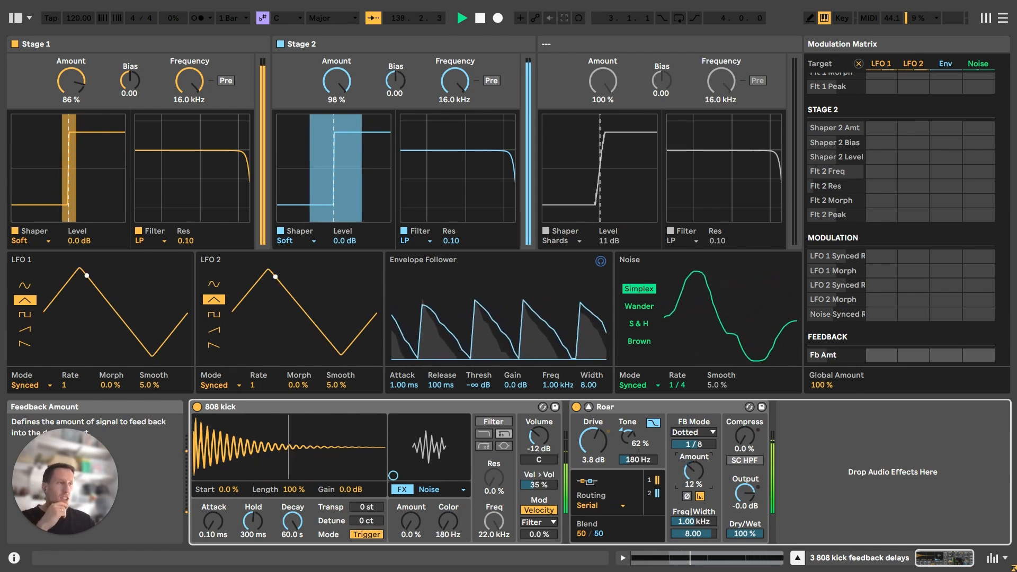
double_click(698, 483)
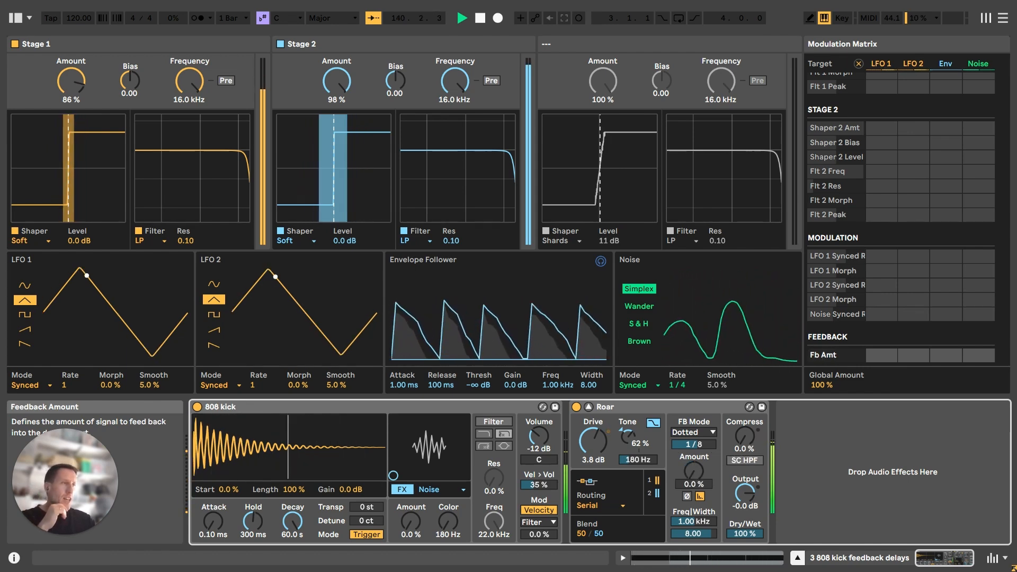
Step: Try Roar's compress amount and an output gain of 12 dB, and reset both to zero
drag(751, 438, 751, 411)
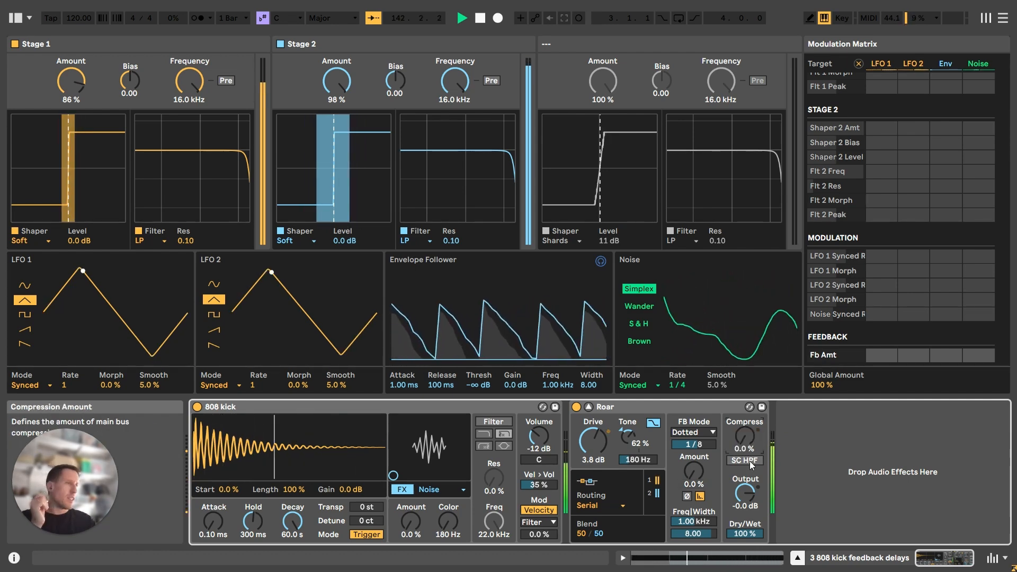
click(744, 491)
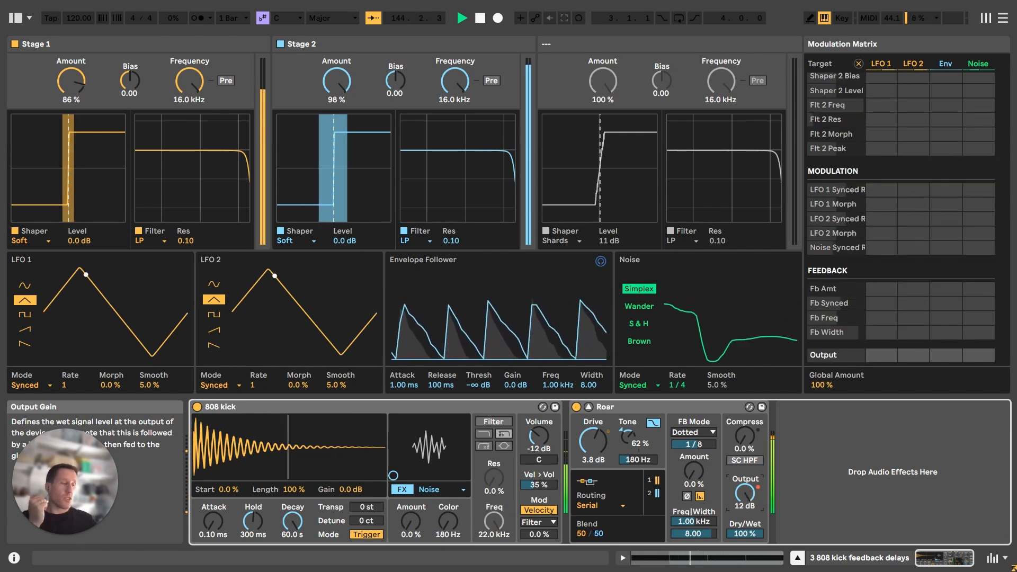
key(Delete)
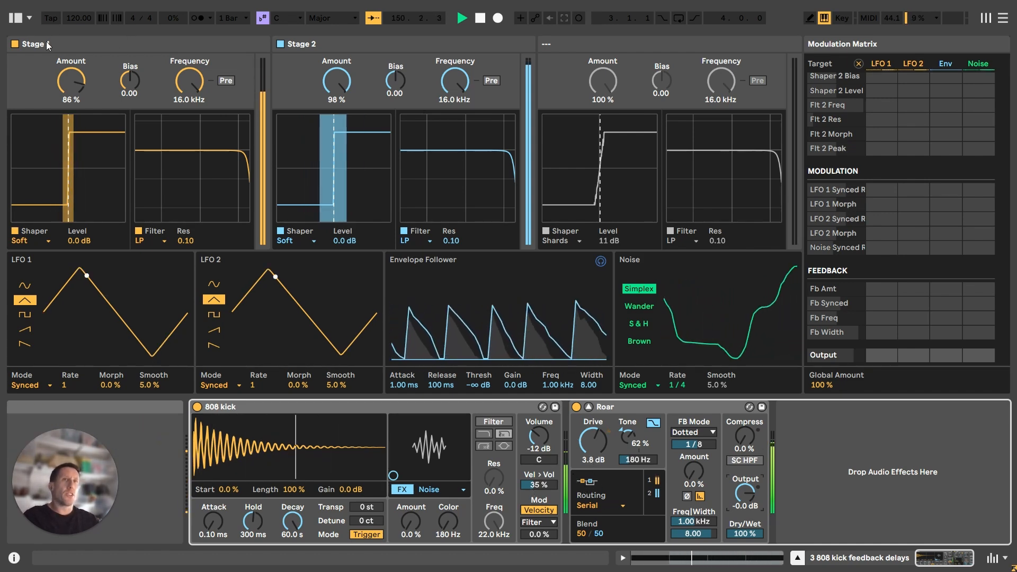
Step: Switch Roar's routing to Parallel with stage amounts of 100 % and 65 %, and a Stage 2 filter frequency of 5.99 kHz
click(596, 505)
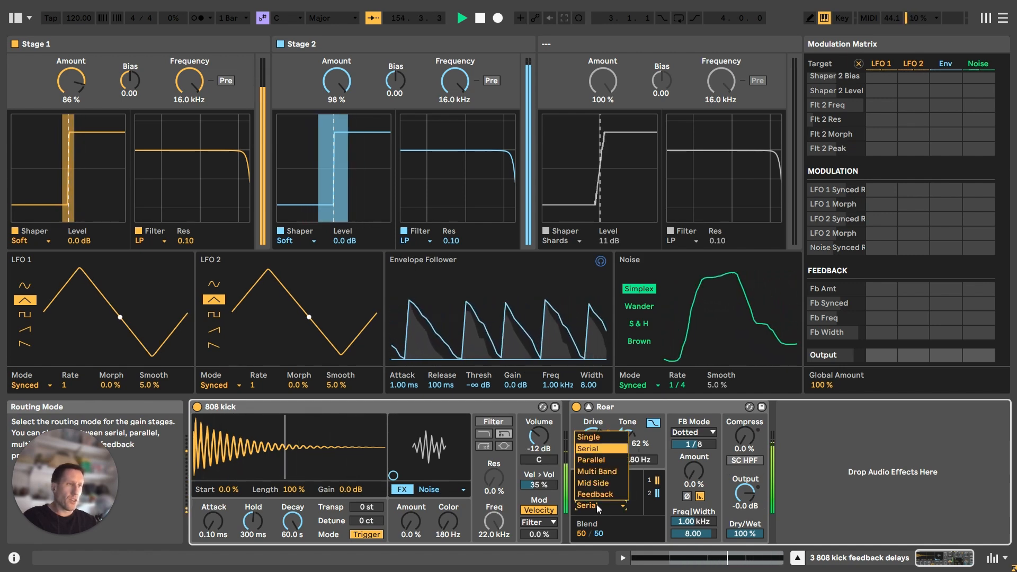
click(602, 461)
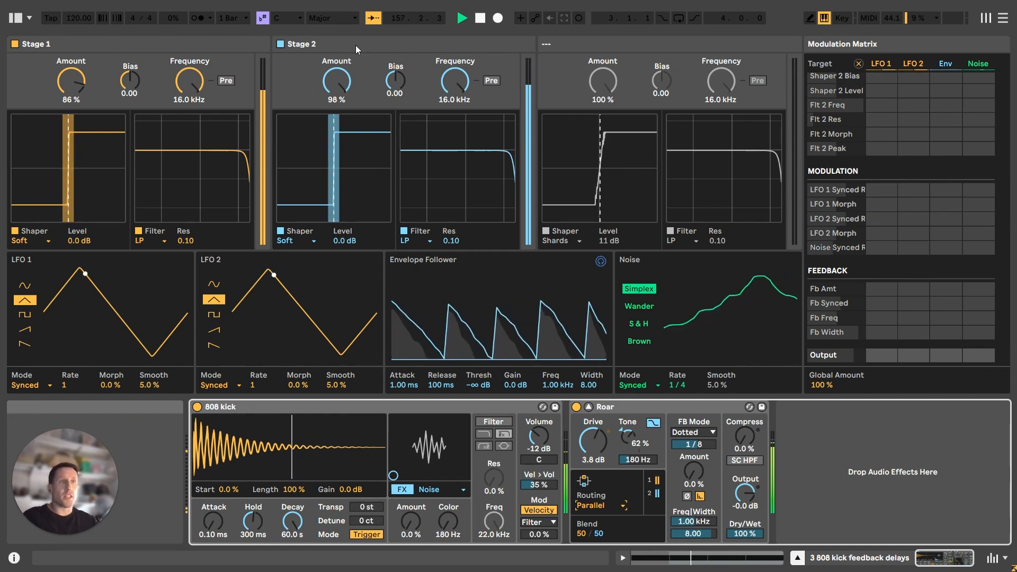
click(336, 81)
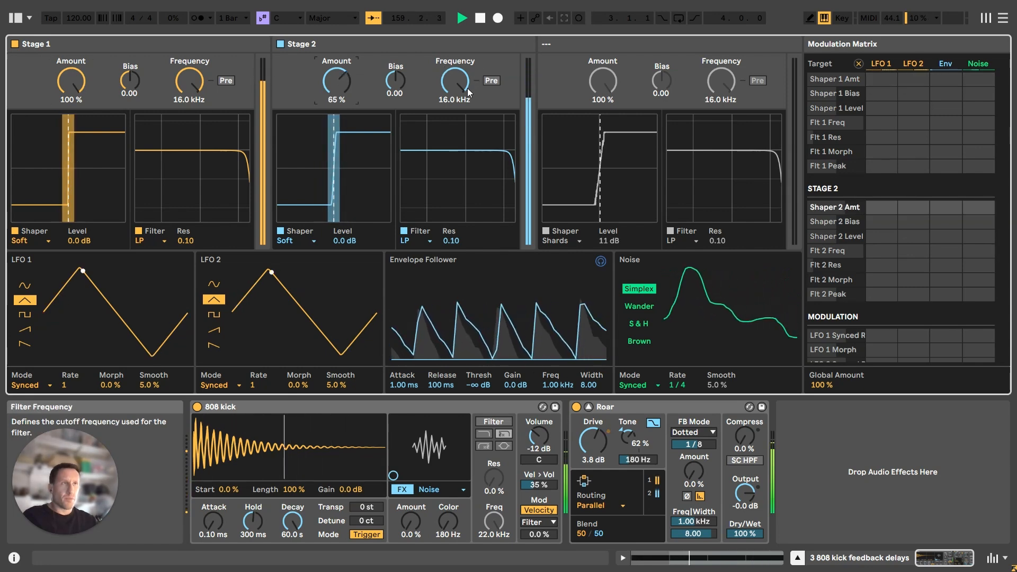
drag(467, 88, 465, 87)
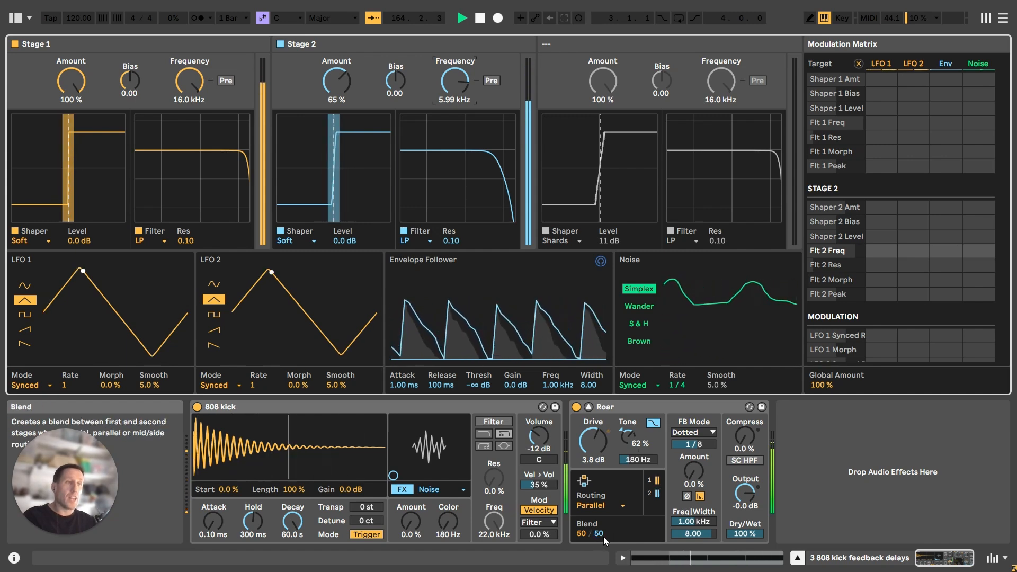
Step: Try a 42 / 58 blend between the parallel stages and switch Roar's routing to Multi Band
drag(598, 536, 599, 527)
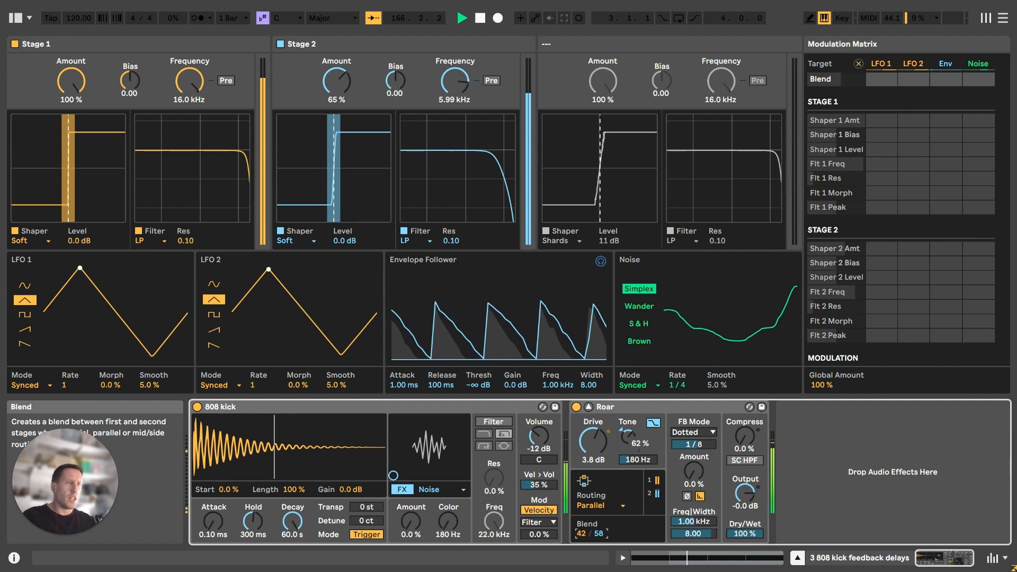
click(610, 503)
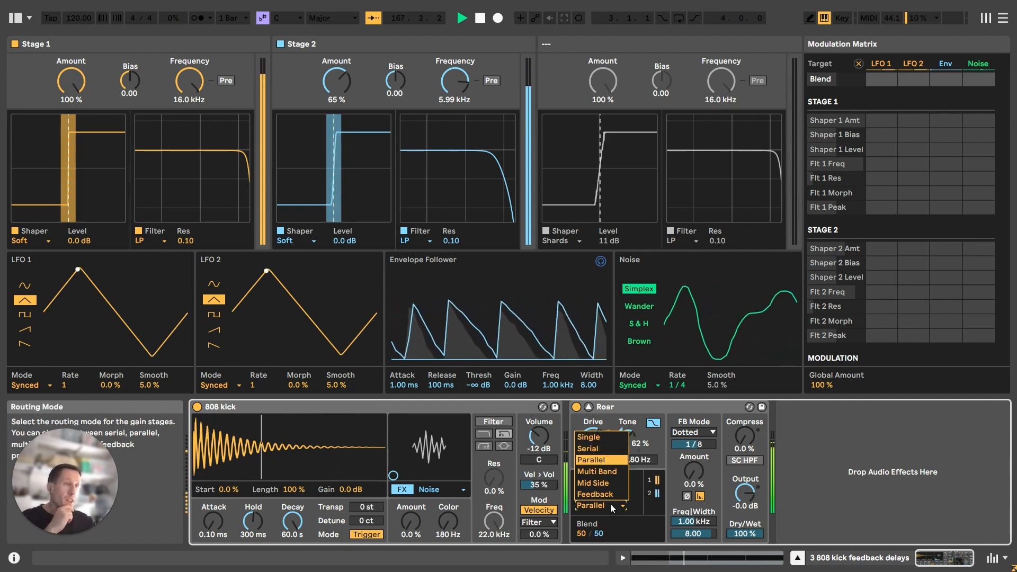
click(608, 471)
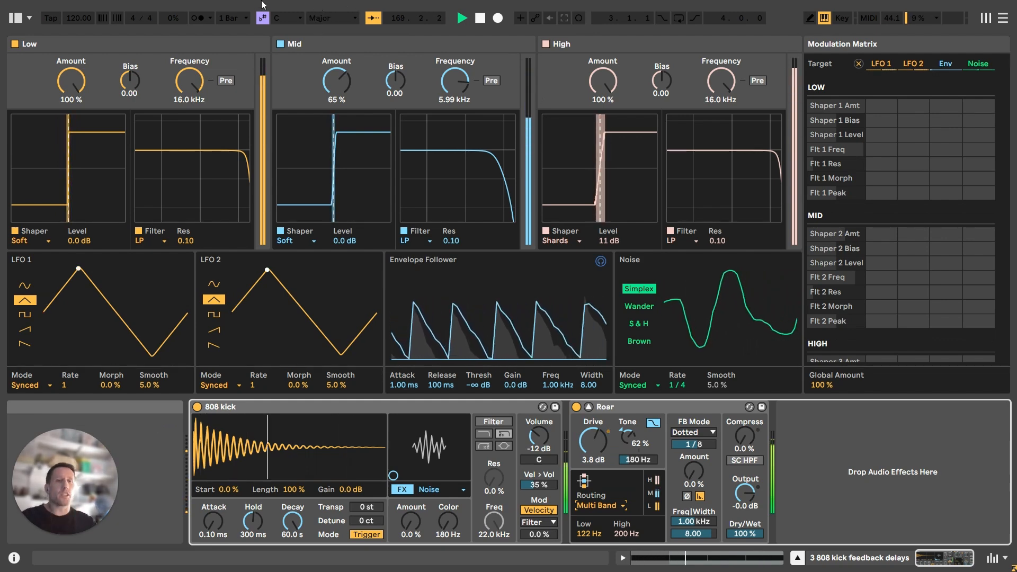
click(108, 48)
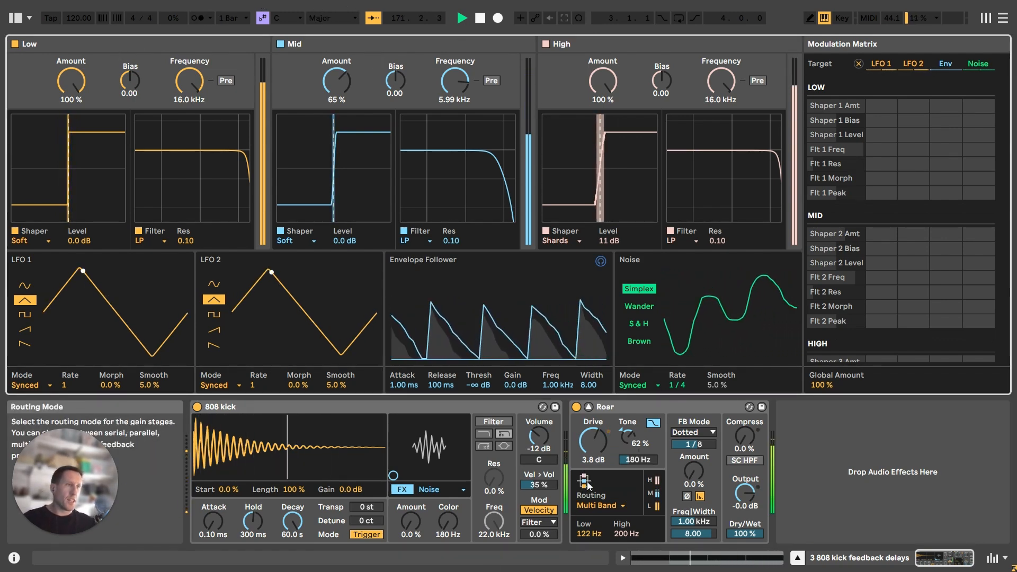
click(603, 80)
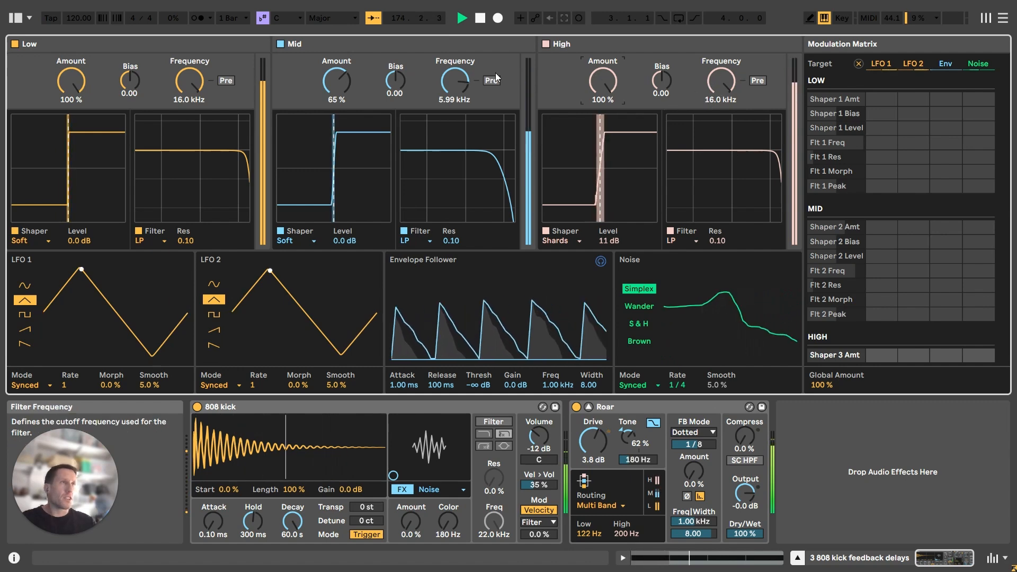
Step: Set the High band's filter to HP with a cutoff frequency of 2.94 kHz
click(688, 241)
click(692, 277)
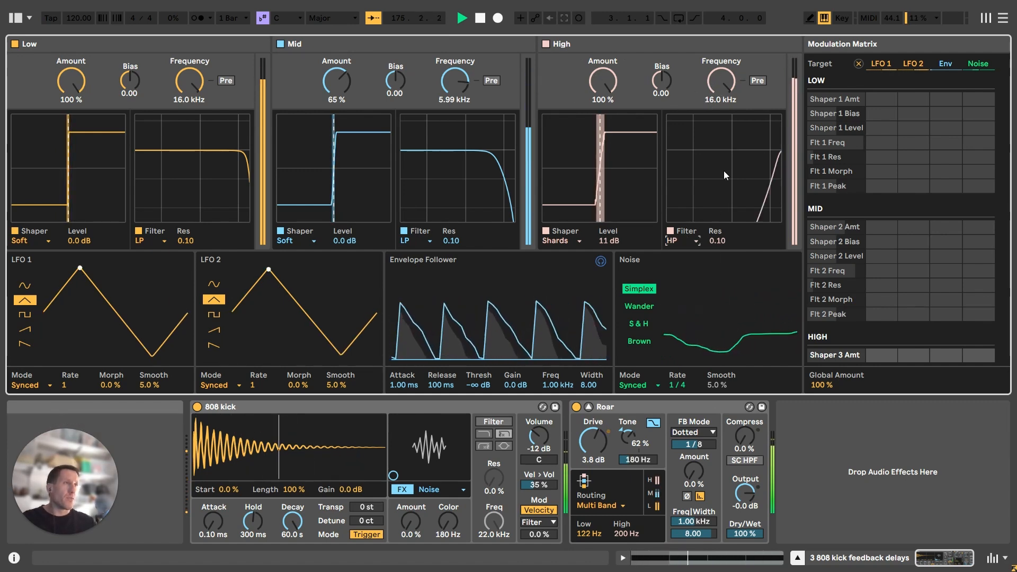
drag(757, 179, 760, 135)
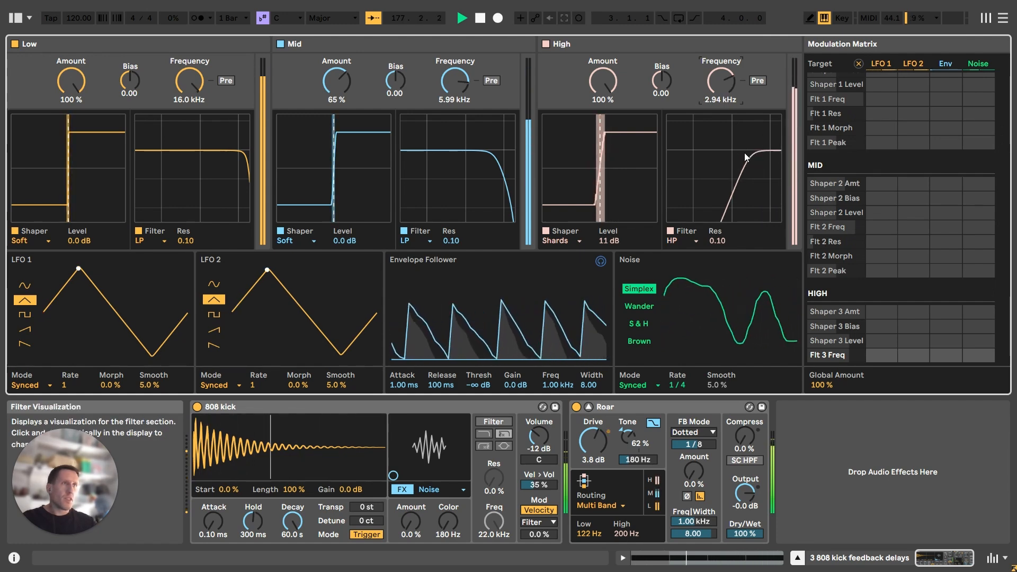
Step: Lower the Mid shaper amount to 0.0 % and set the Low band's filter frequency to 263 Hz and amount to 100 %
drag(336, 95, 336, 164)
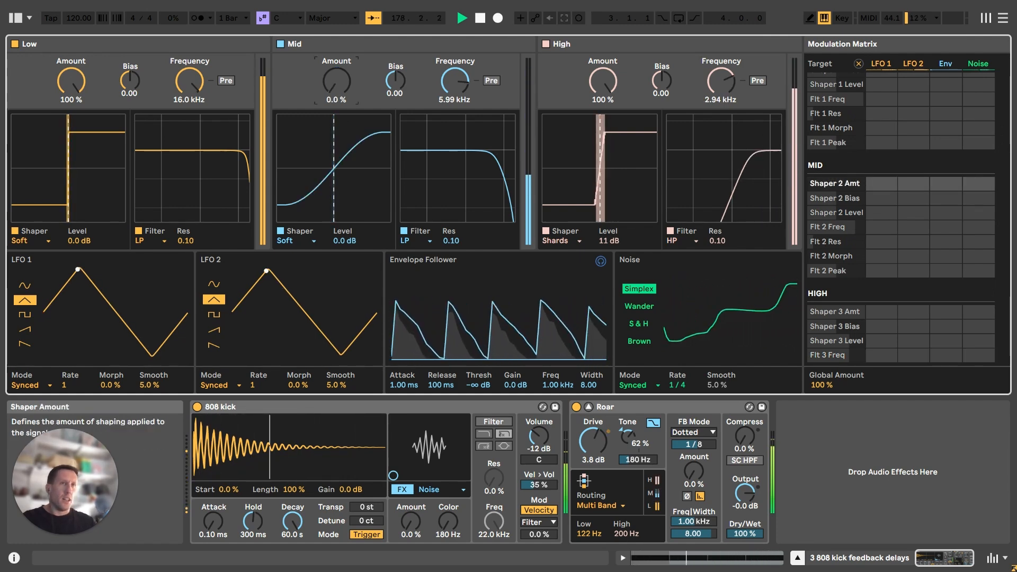
drag(71, 87, 71, 190)
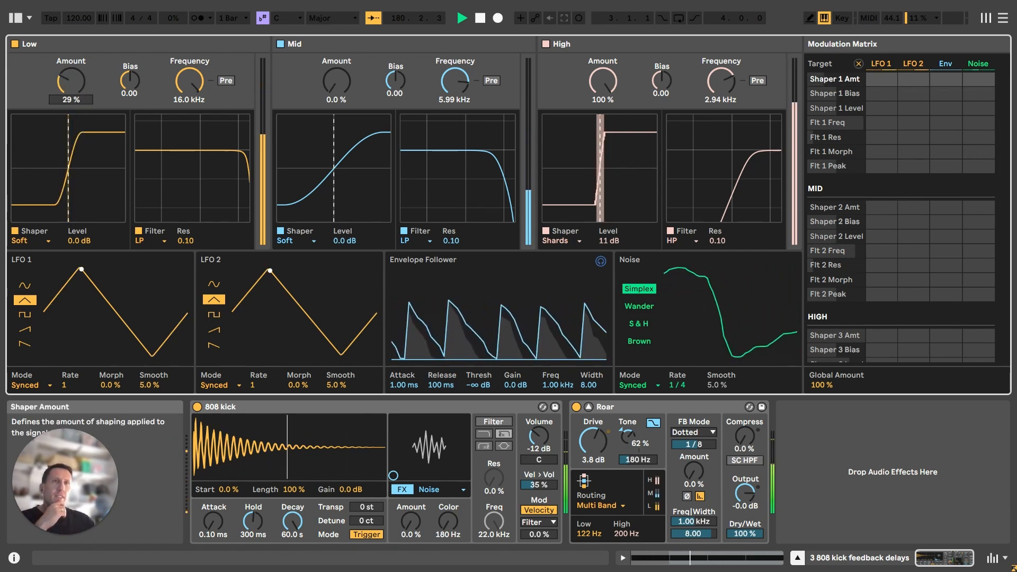
drag(210, 170, 203, 198)
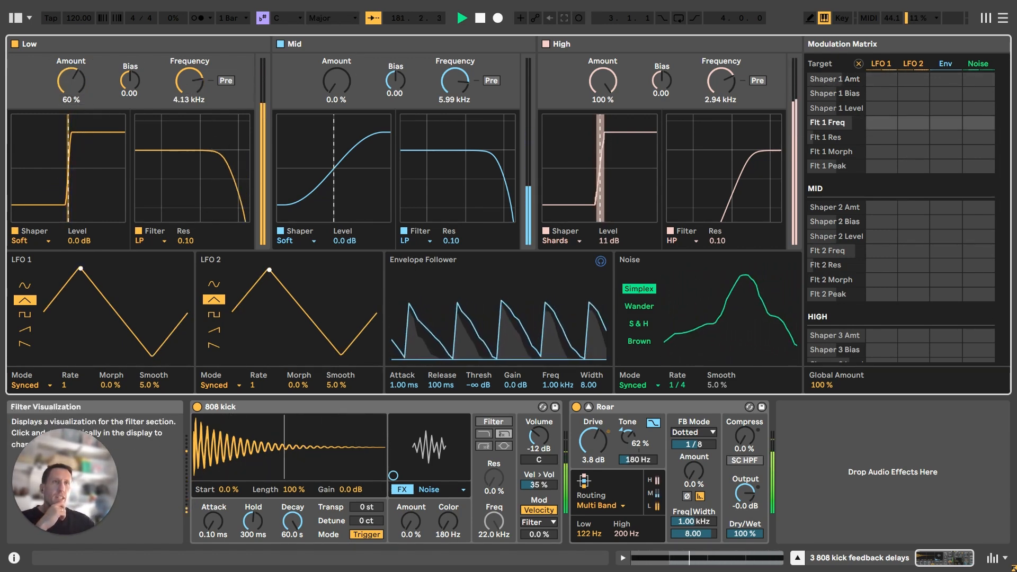
drag(190, 82, 189, 126)
drag(74, 84, 74, 39)
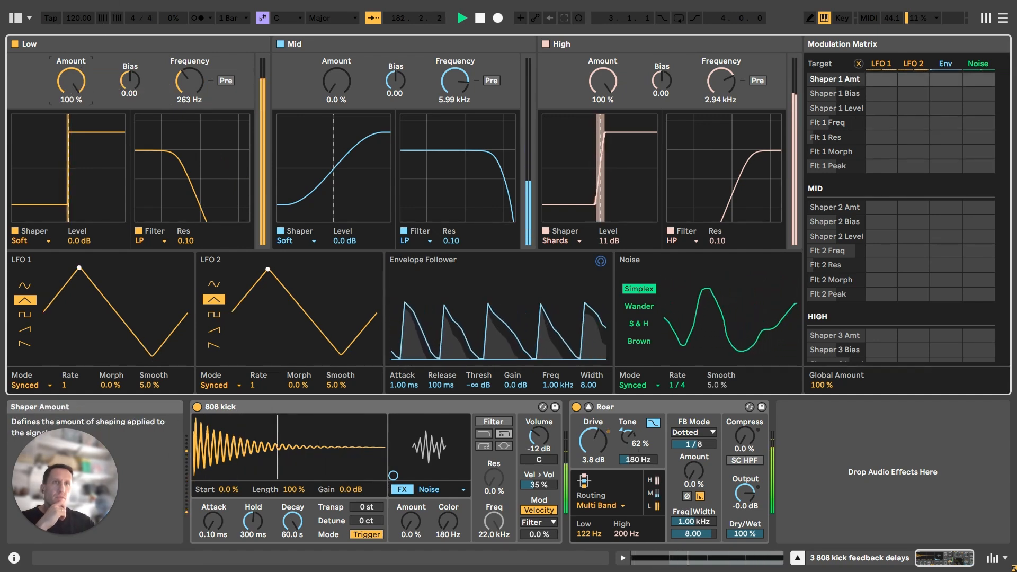
Step: Raise the Mid band's shaper amount to 100 % and change its active shaper curve to Tube Preamp
drag(336, 82, 336, 40)
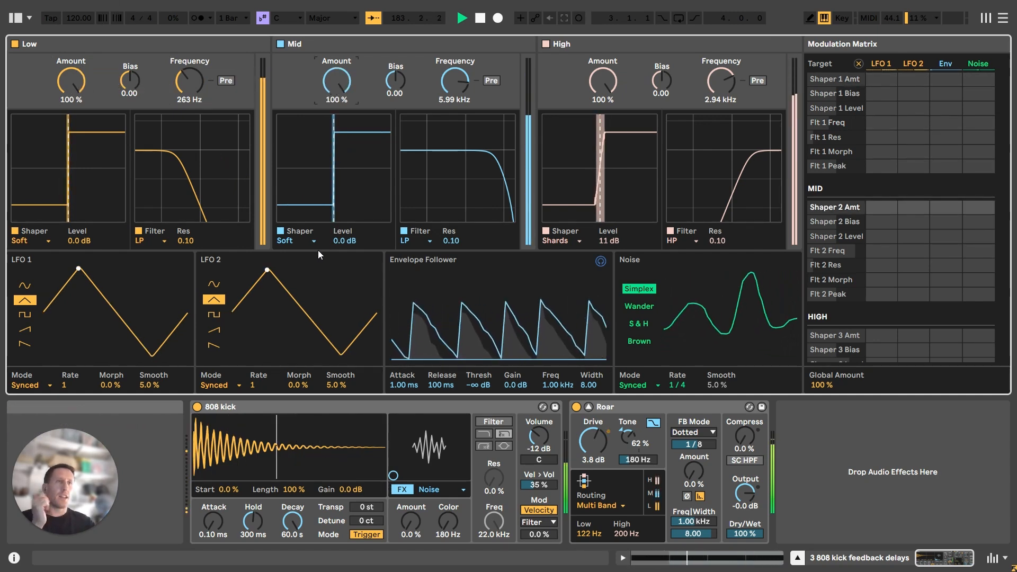
click(300, 241)
click(312, 299)
click(291, 242)
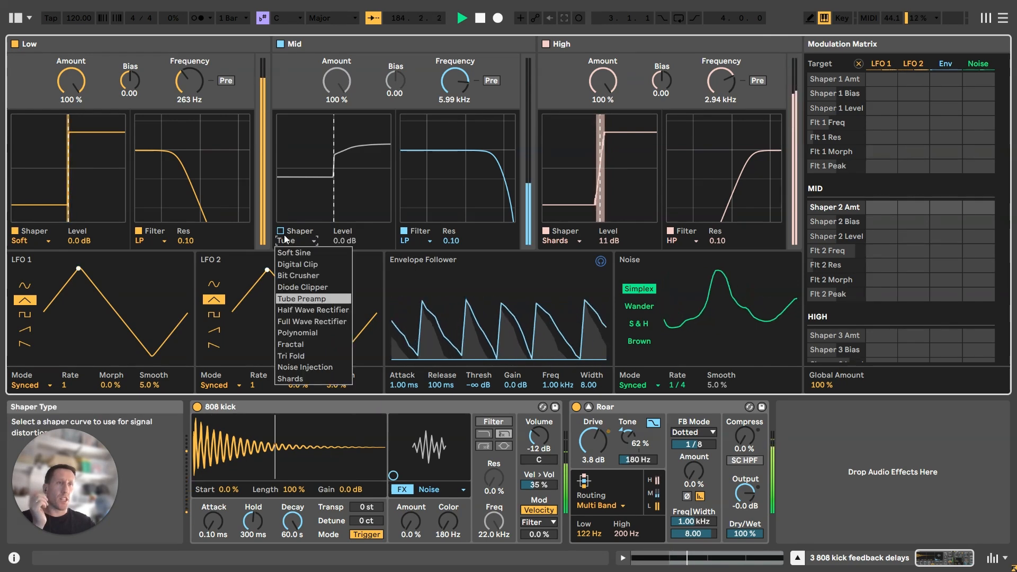
click(280, 237)
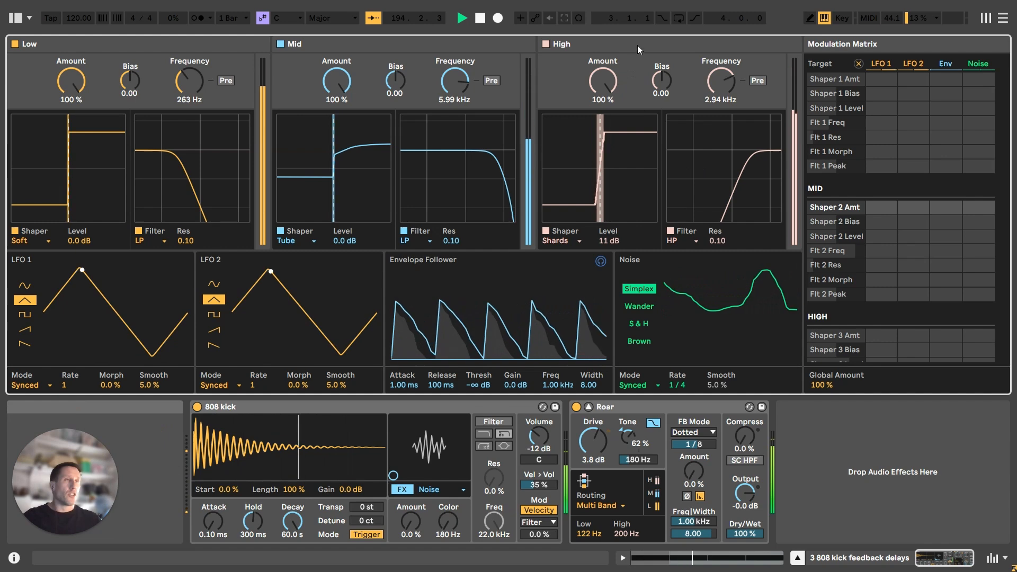
Step: Try Roar's Mid Side routing and change the routing to Feedback
click(605, 504)
click(605, 484)
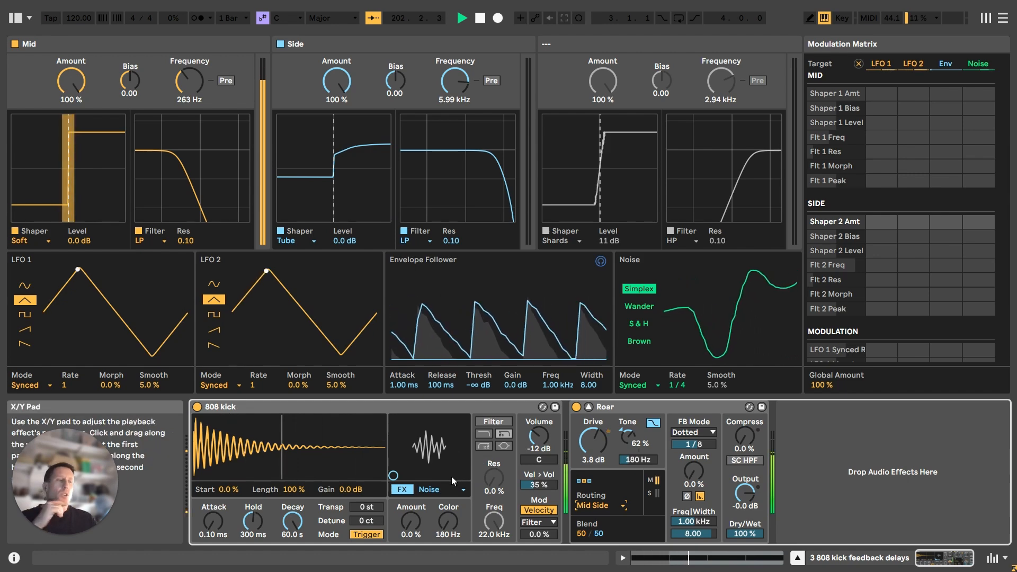
click(691, 411)
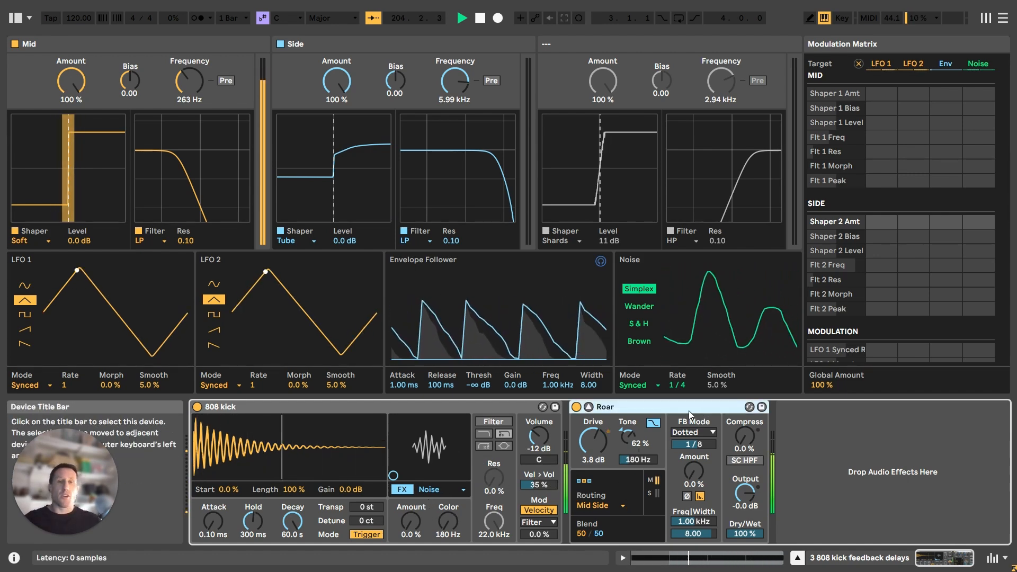
click(619, 506)
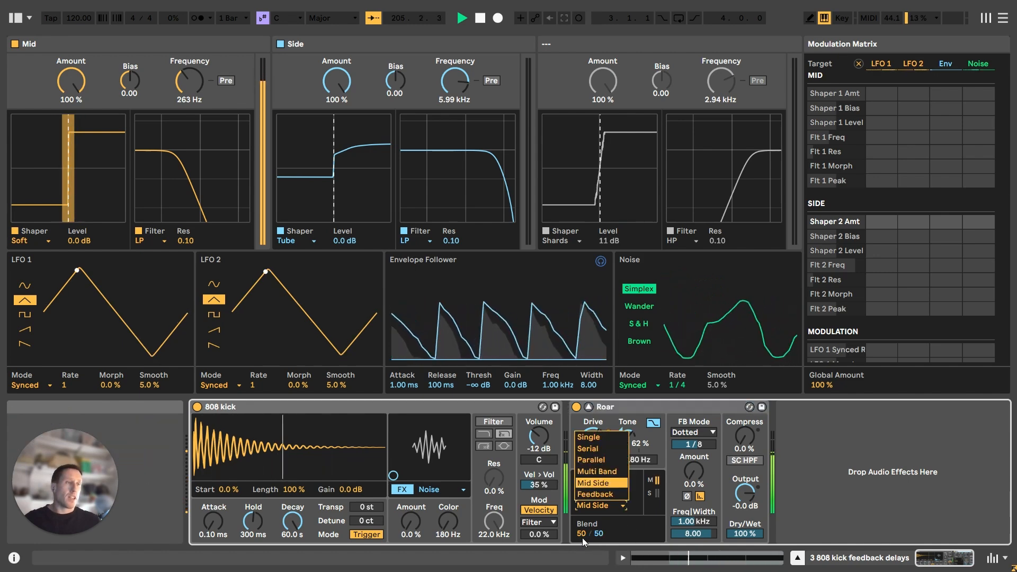
click(606, 496)
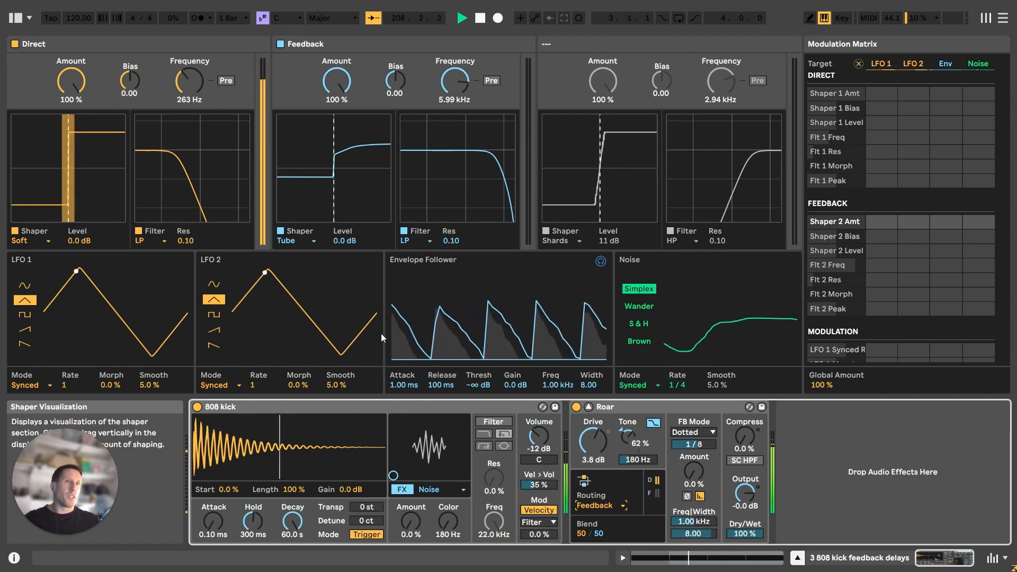
Step: Raise Roar's feedback amount to 24 % and lower the Feedback stage's shaper amount to 0.0 %
click(176, 43)
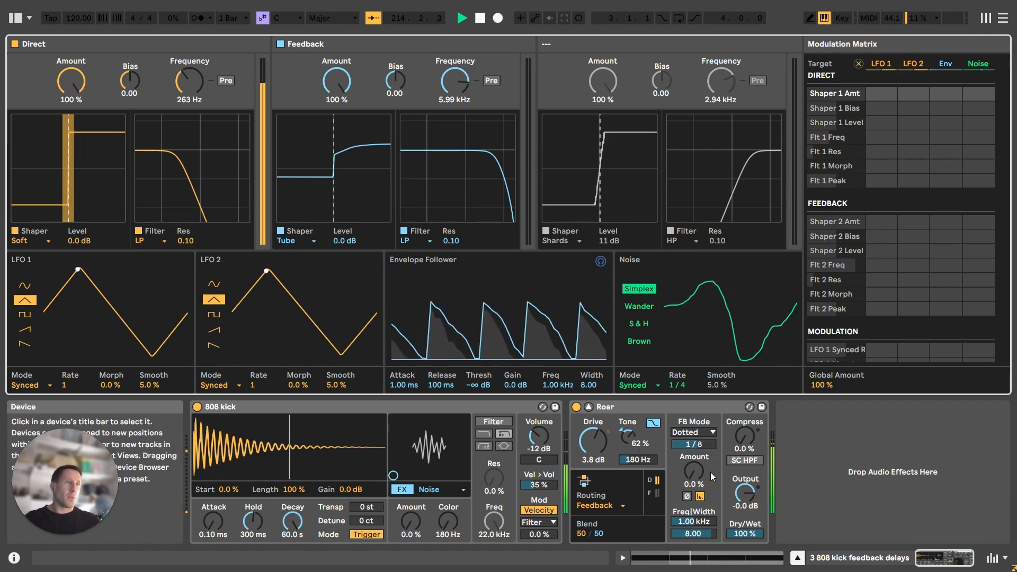
drag(694, 470, 693, 450)
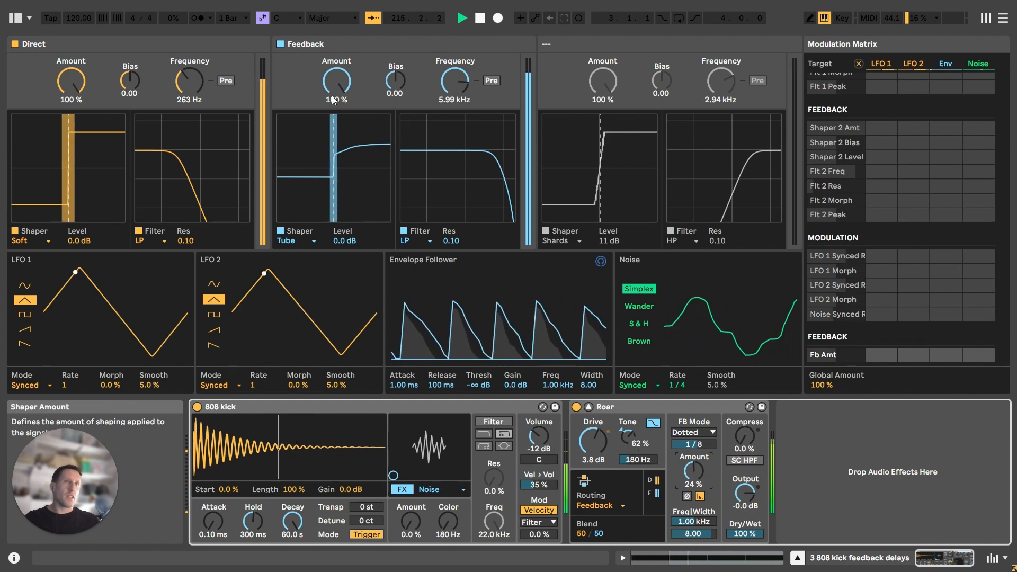
drag(337, 81, 335, 138)
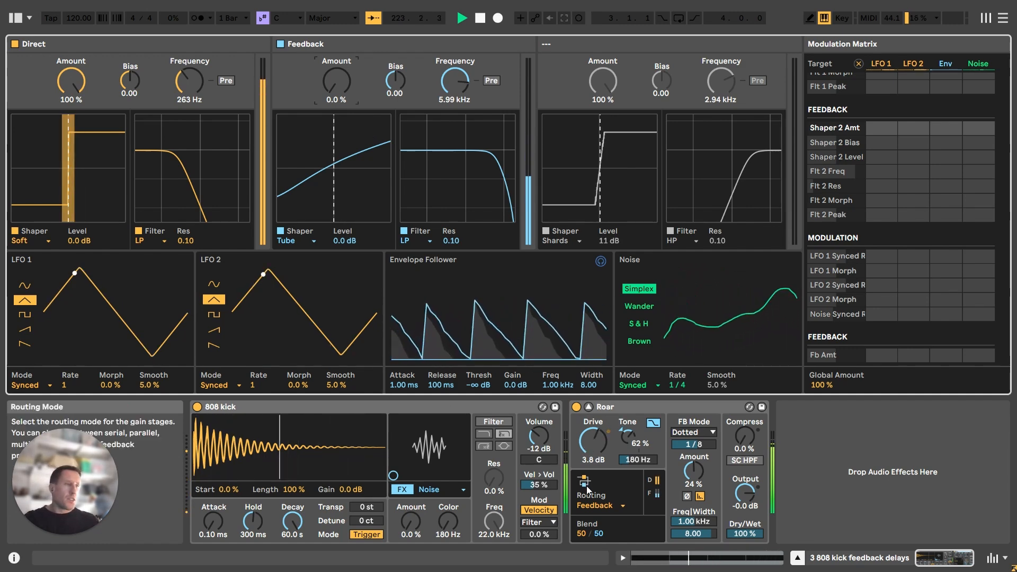
Step: Switch the routing to Multi Band with a Low crossover of 578 Hz and reduce the feedback amount to 0.0 %
click(606, 504)
click(609, 507)
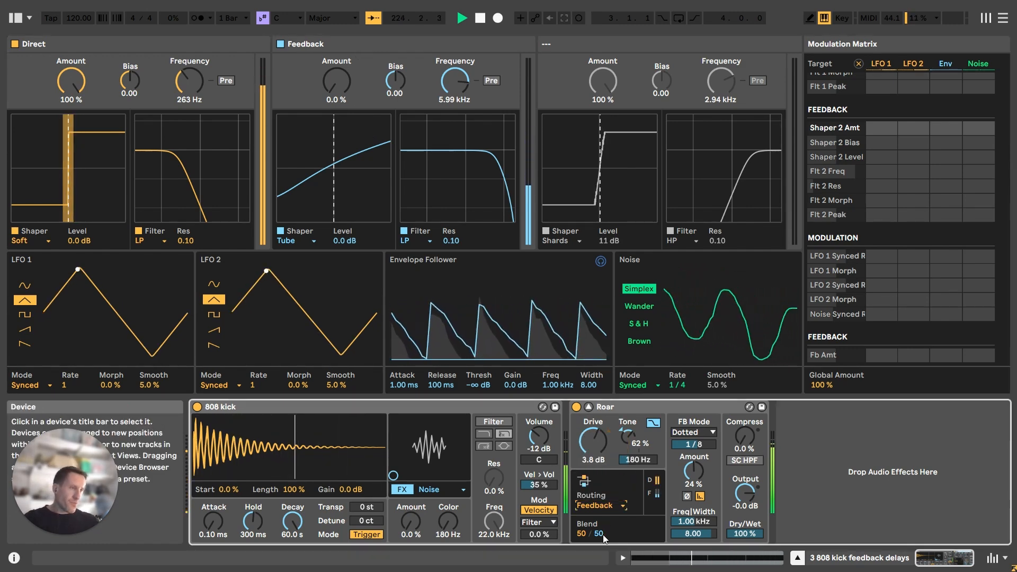
click(605, 504)
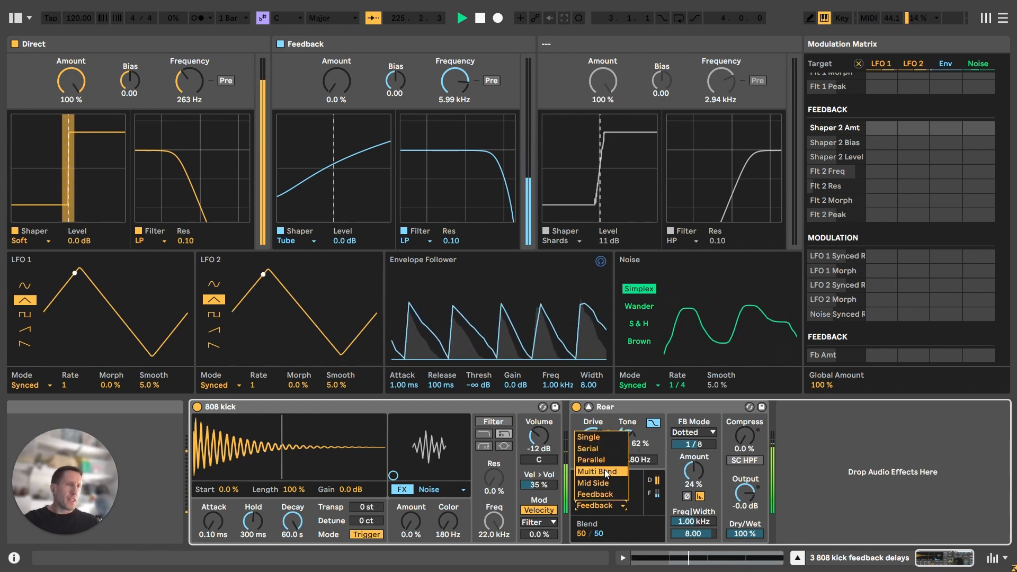
click(603, 471)
drag(589, 534, 589, 525)
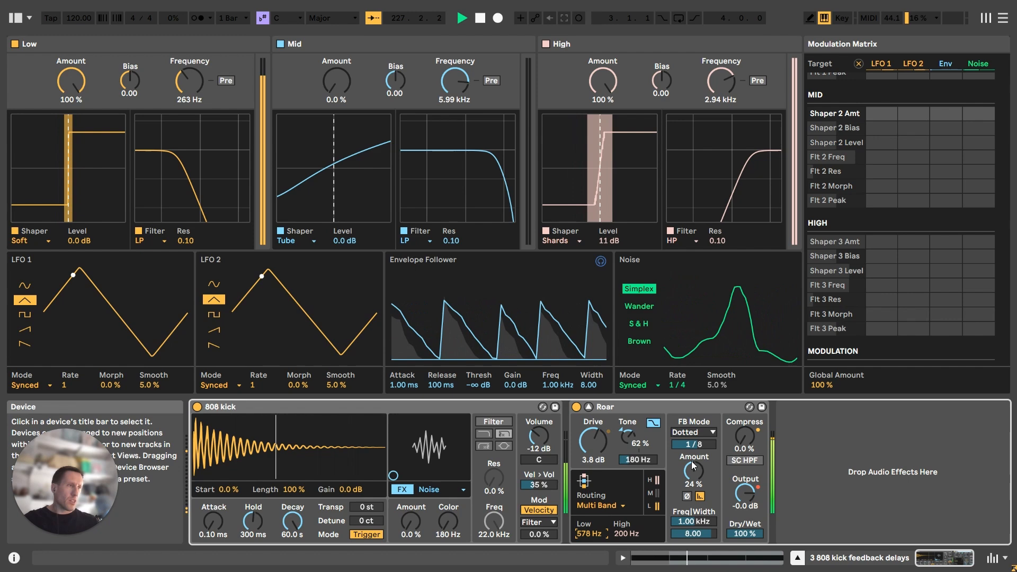
drag(693, 469, 689, 511)
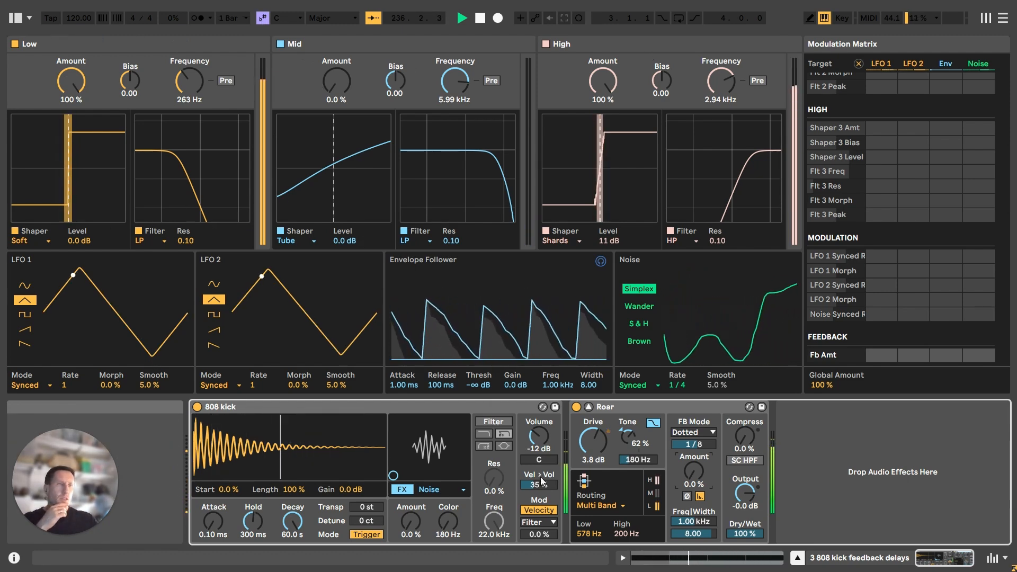
Step: Switch the routing to Single and try a bias of -0.17 on Stage 1 before resetting it to 0.00
click(598, 505)
click(607, 436)
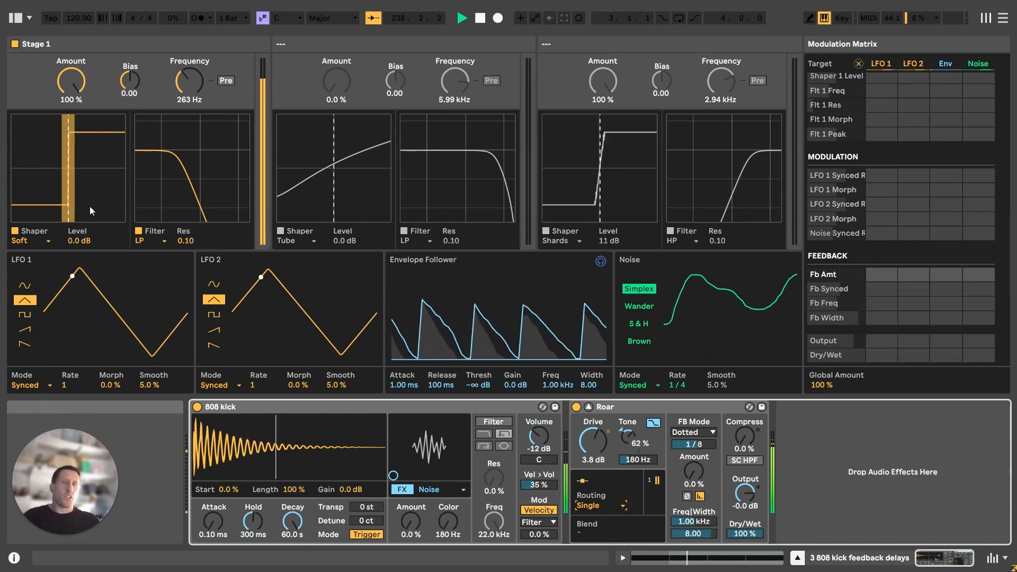
click(71, 84)
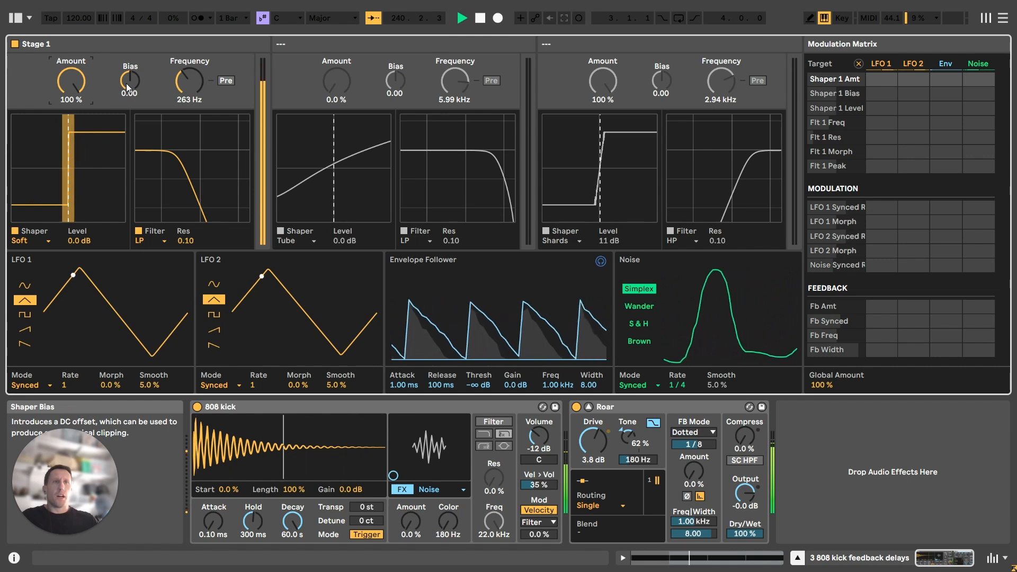
drag(119, 78, 125, 110)
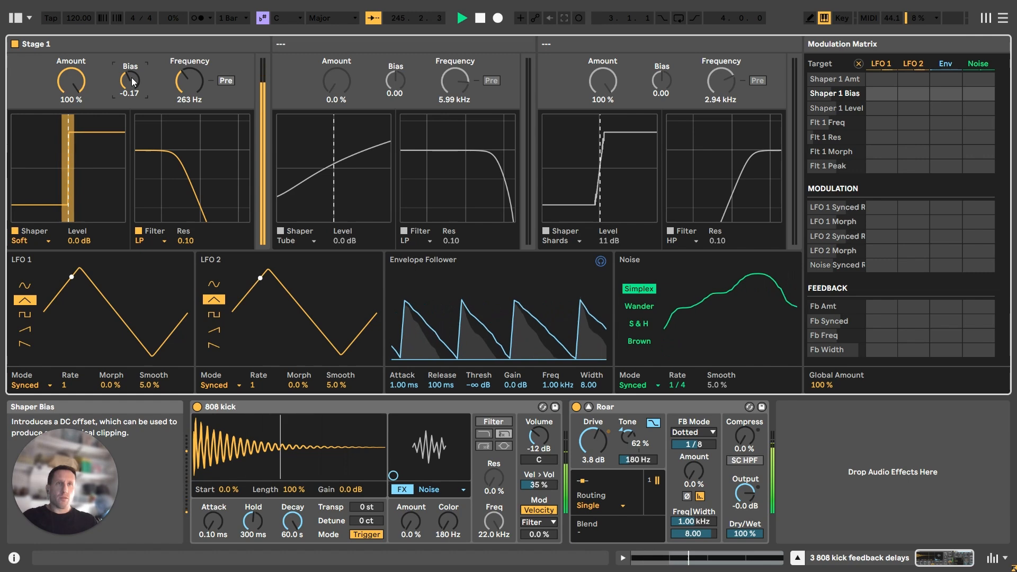
double_click(128, 84)
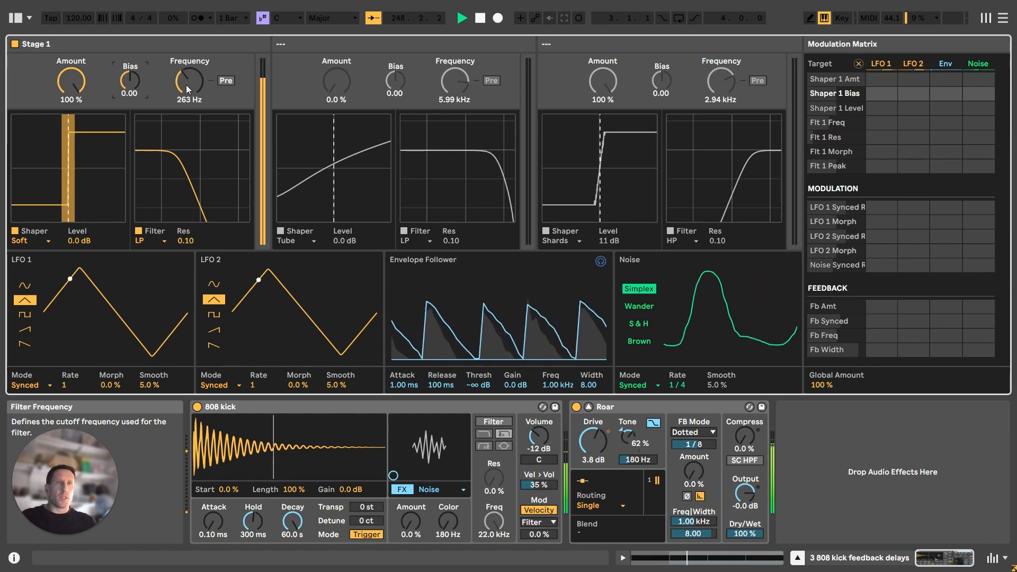
Step: Open Stage 1's filter frequency to 20.0 kHz and try the BP filter swept down to 706 Hz
drag(199, 87, 199, 31)
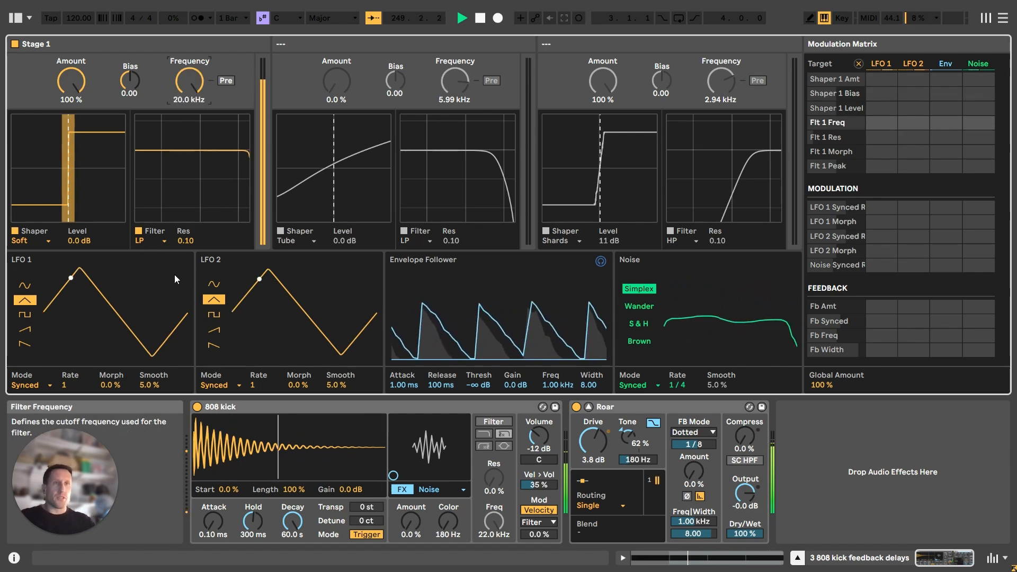
click(160, 241)
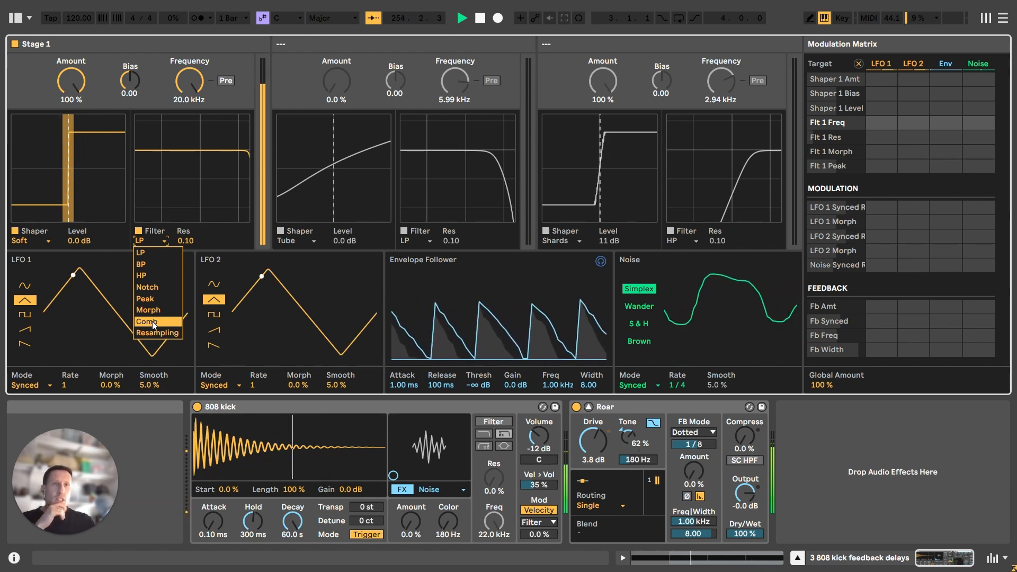
click(141, 265)
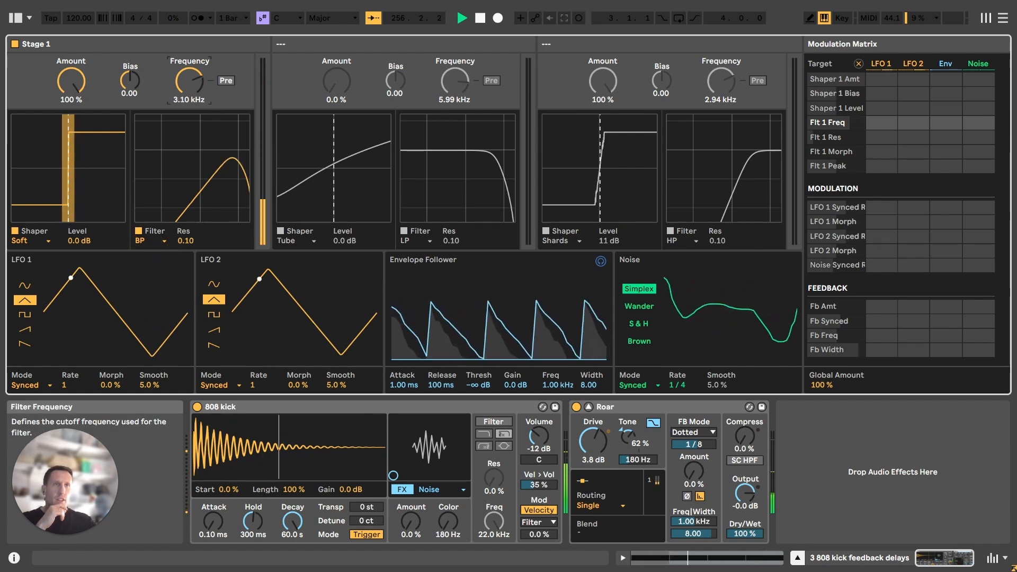
Step: Set Stage 1's filter to Comb with resonance 1.00 and frequency 455 Hz, with Env modulating its frequency by -100
click(148, 243)
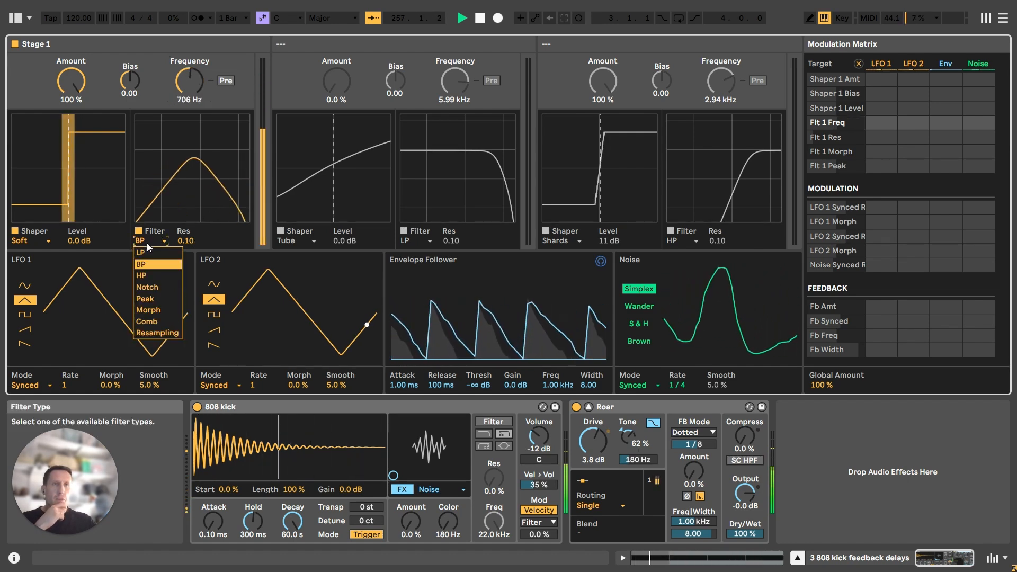
click(164, 322)
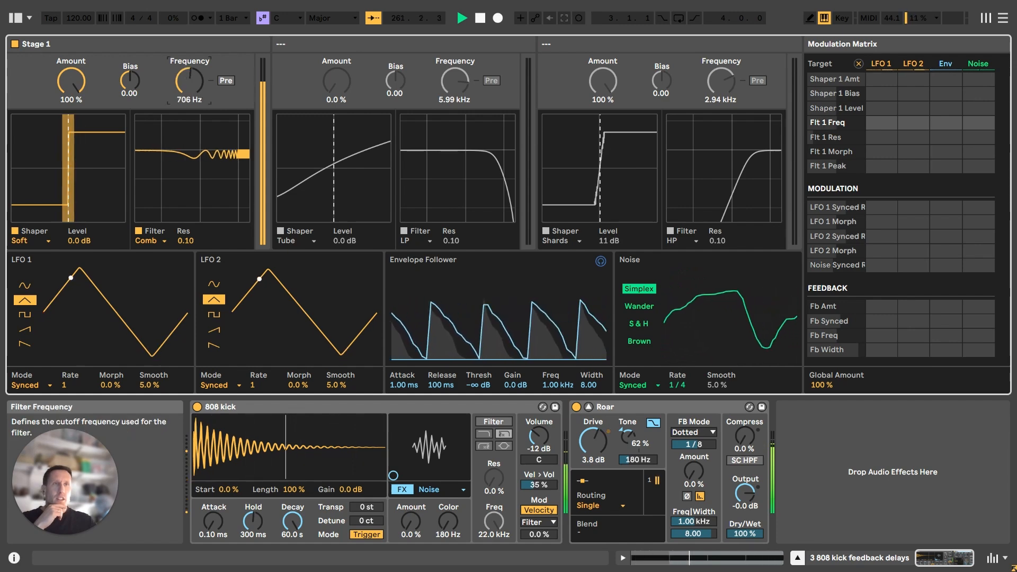
drag(185, 241, 186, 217)
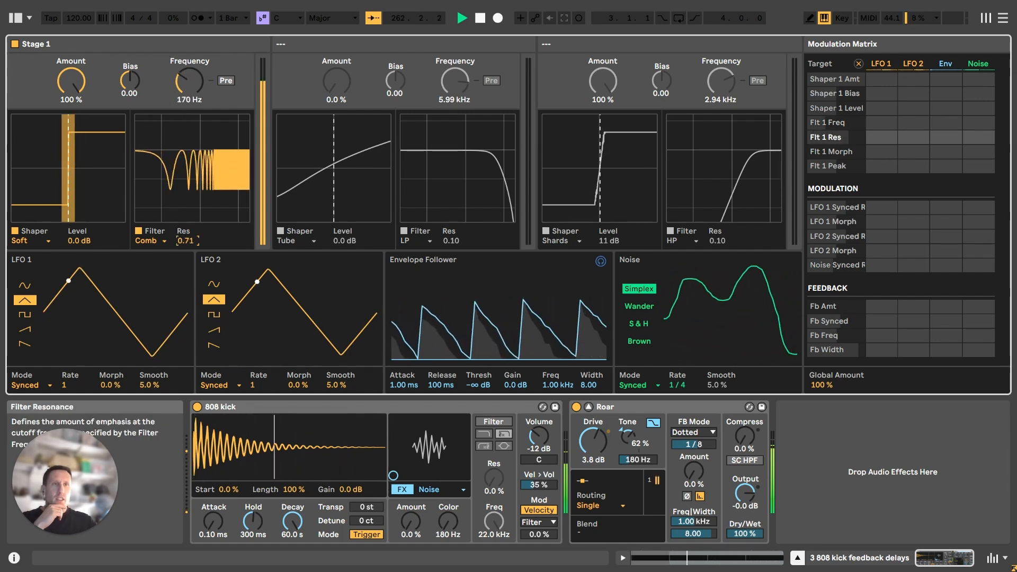
mouse_move(188, 102)
mouse_down()
mouse_move(188, 72)
mouse_move(188, 90)
mouse_up()
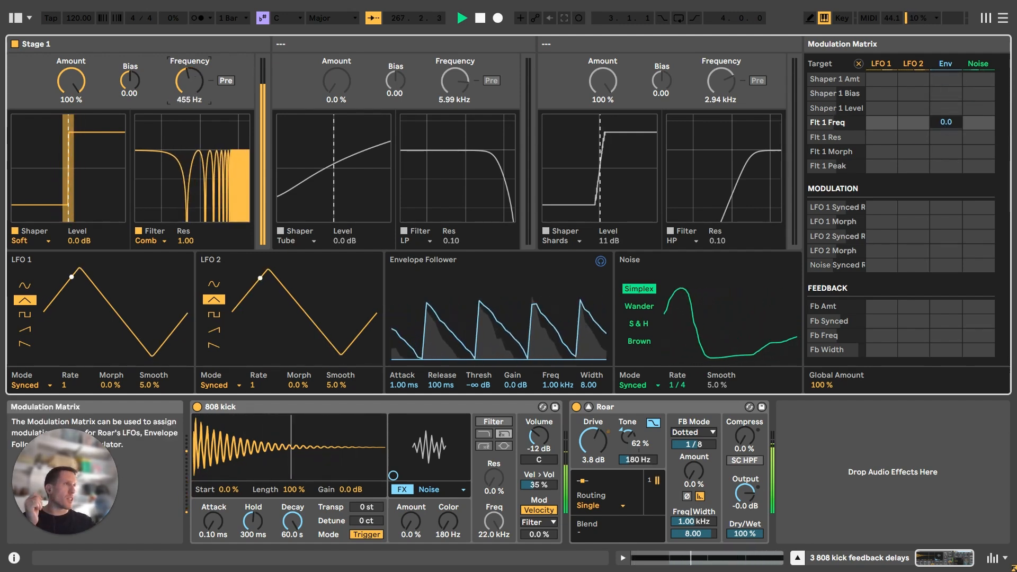
drag(946, 122, 946, 69)
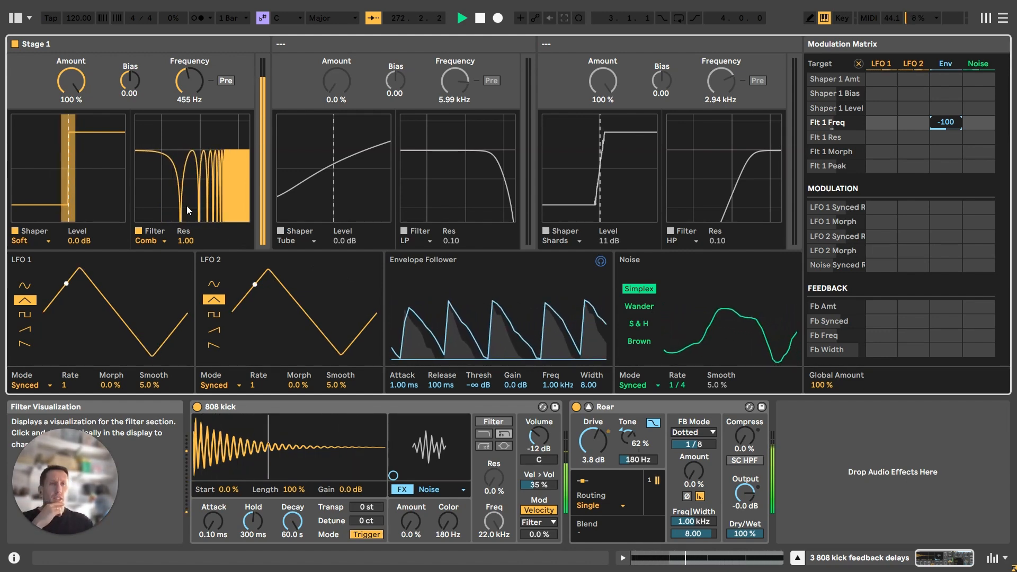
Step: Try the Resampling filter on Stage 1 at several cutoff frequencies and remove the Env modulation from its frequency
click(156, 238)
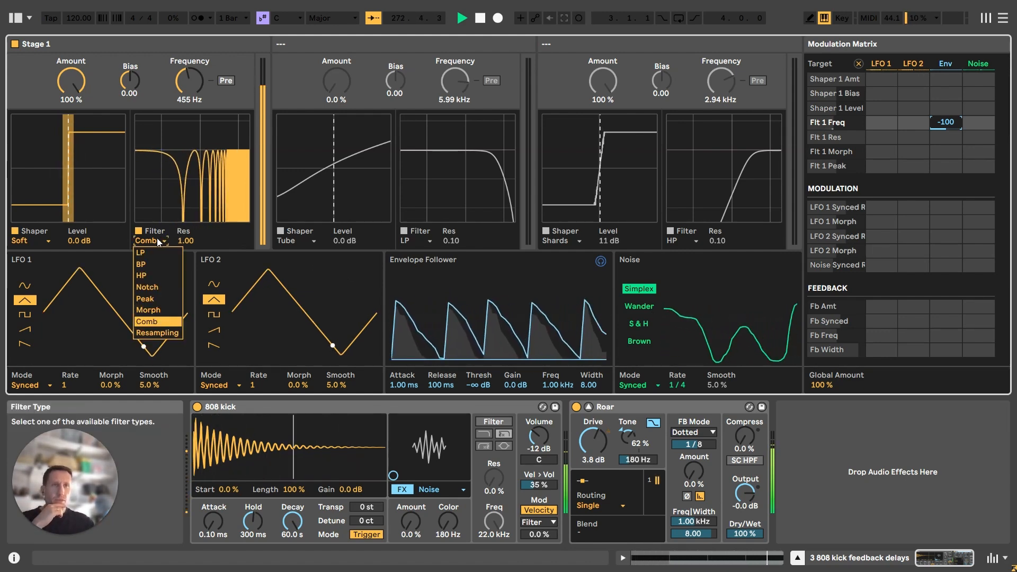
click(151, 334)
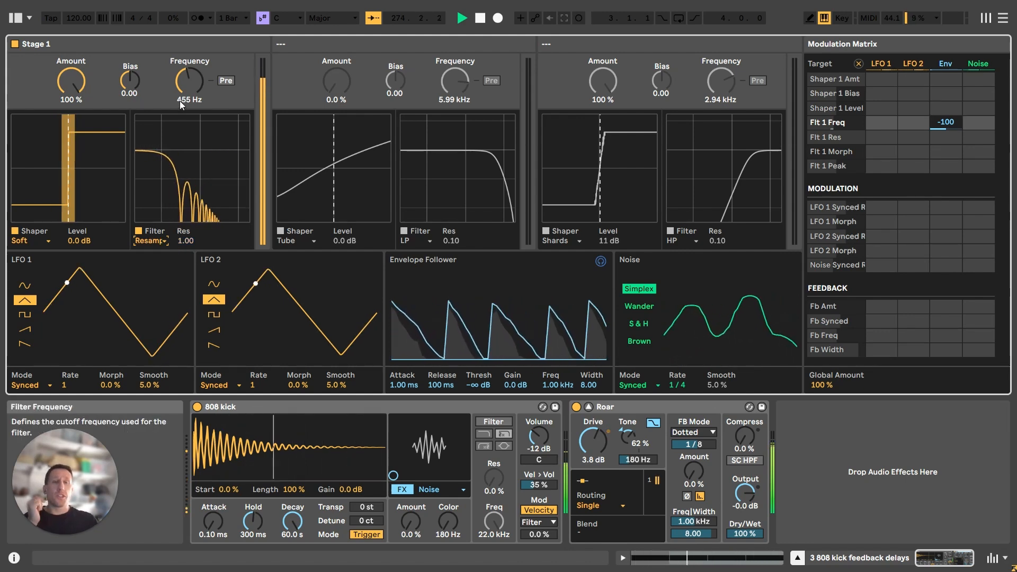
mouse_move(180, 98)
mouse_down()
mouse_move(183, 75)
mouse_move(185, 83)
mouse_up()
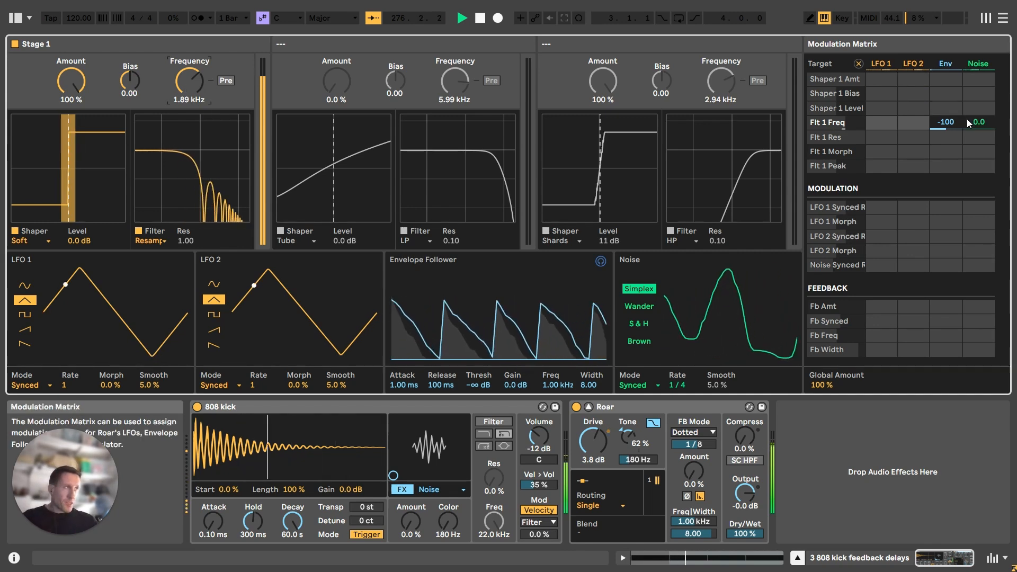
double_click(950, 123)
drag(199, 94, 199, 101)
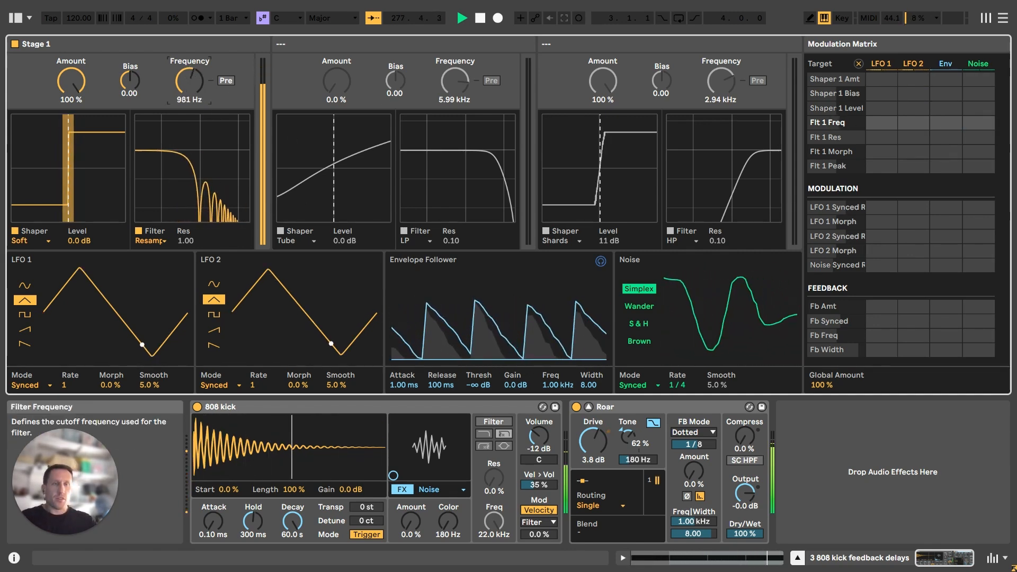
Step: Return Stage 1's filter to LP and set its cutoff frequency to 3.28 kHz
click(163, 243)
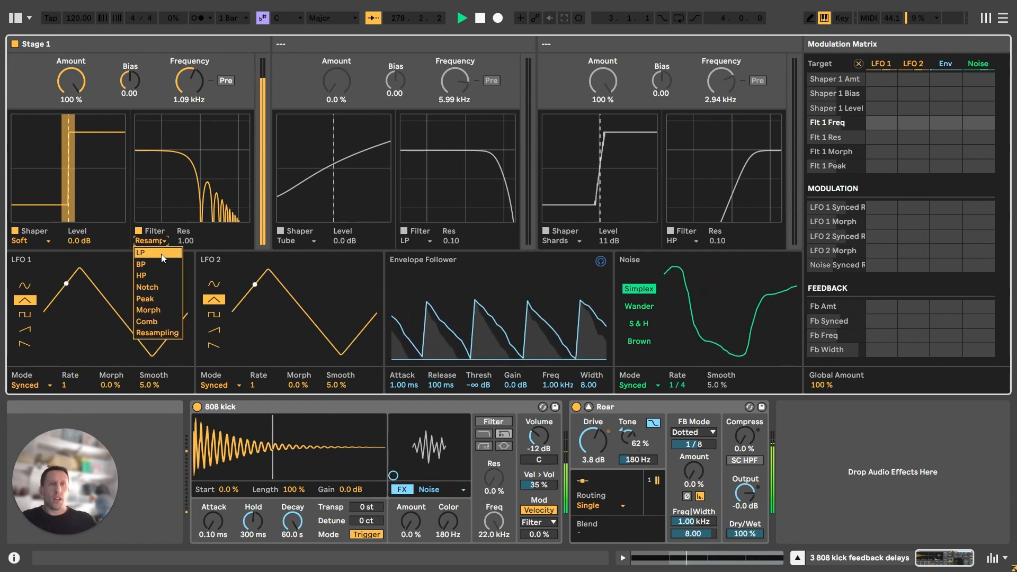
click(161, 254)
drag(196, 81, 196, 65)
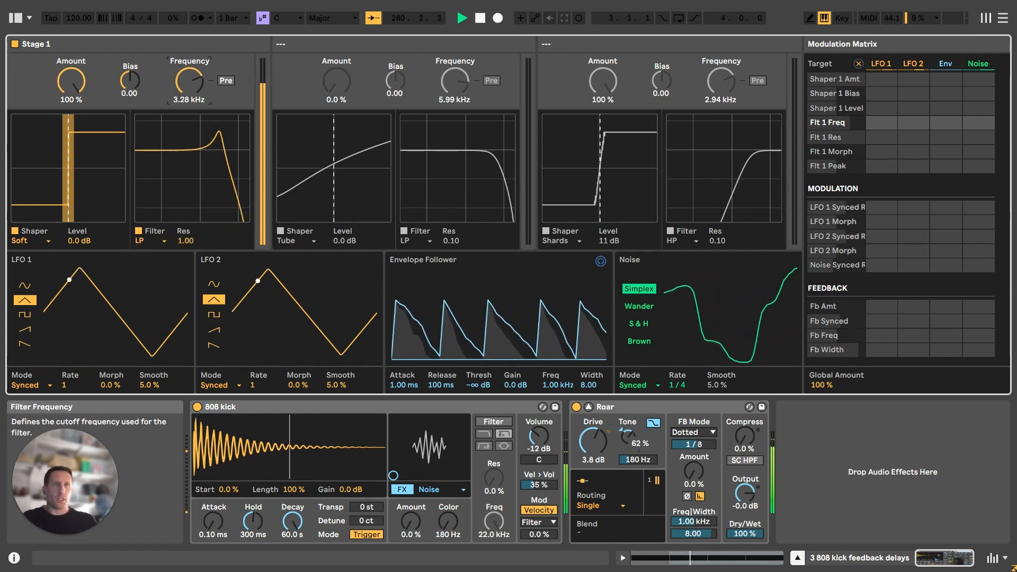
Step: Review the shaper curves available for Stage 1 and set its shaper level to 6.4 dB
click(37, 241)
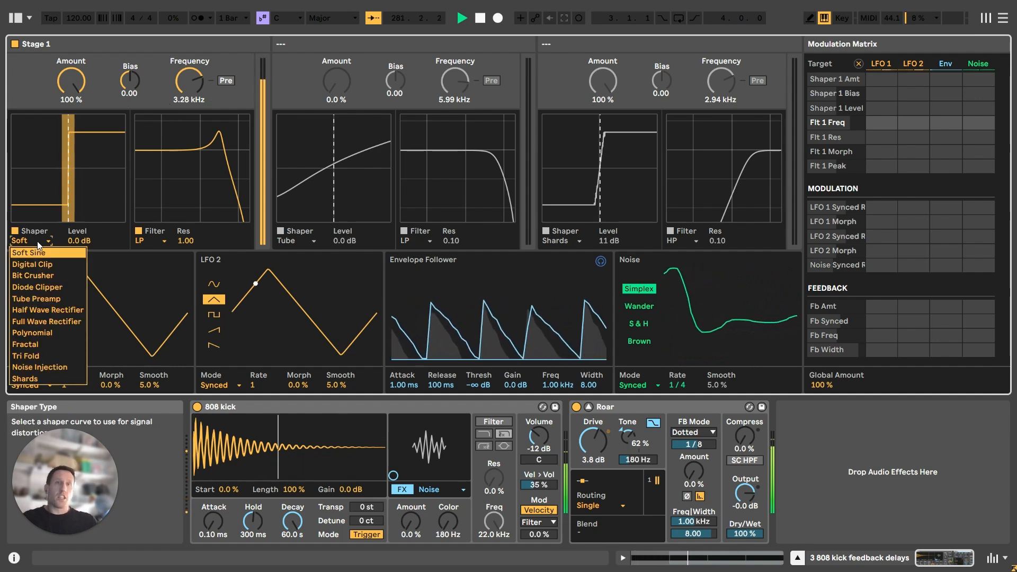
click(120, 417)
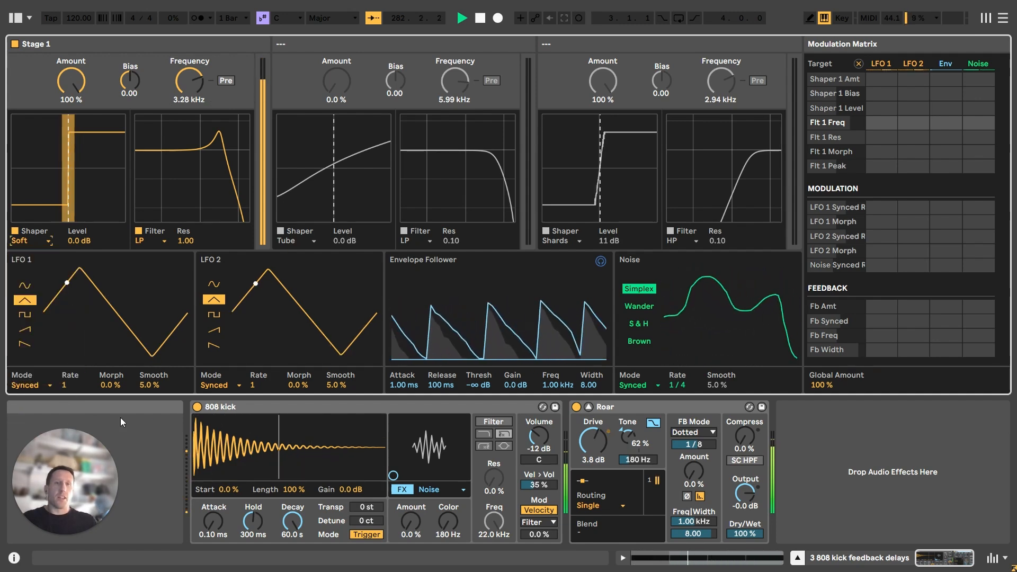
click(36, 241)
click(68, 223)
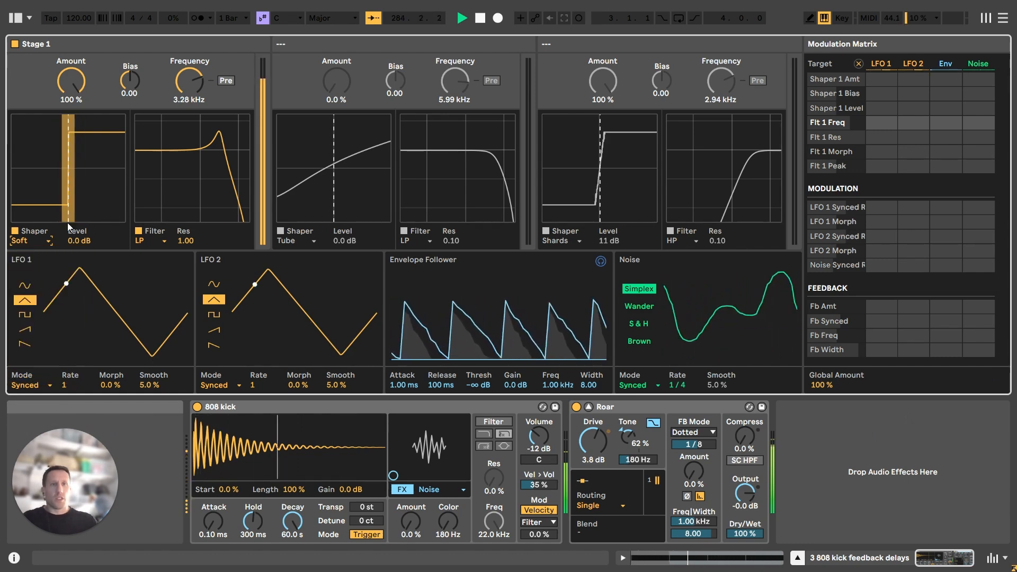
drag(79, 240, 78, 224)
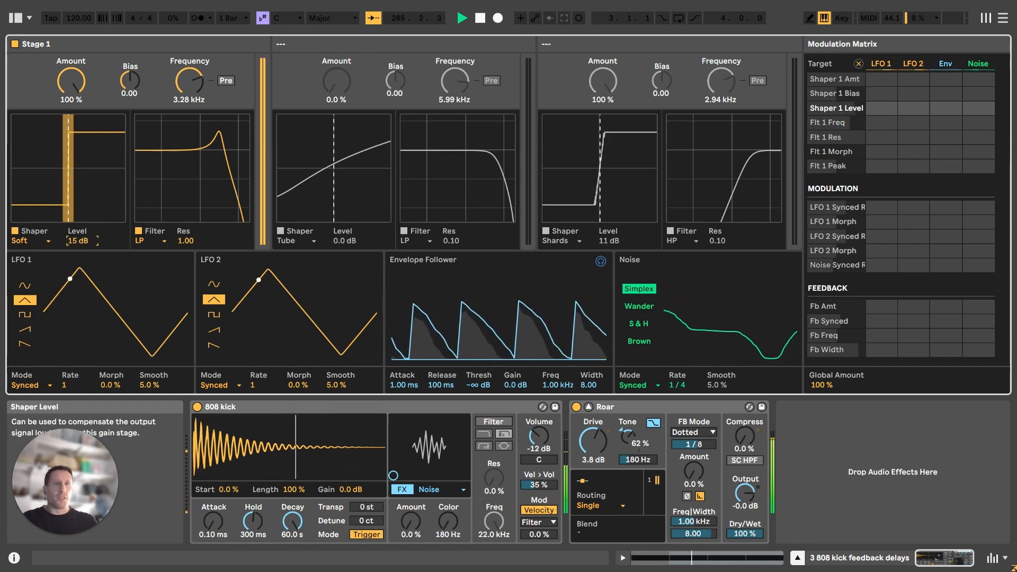
click(31, 239)
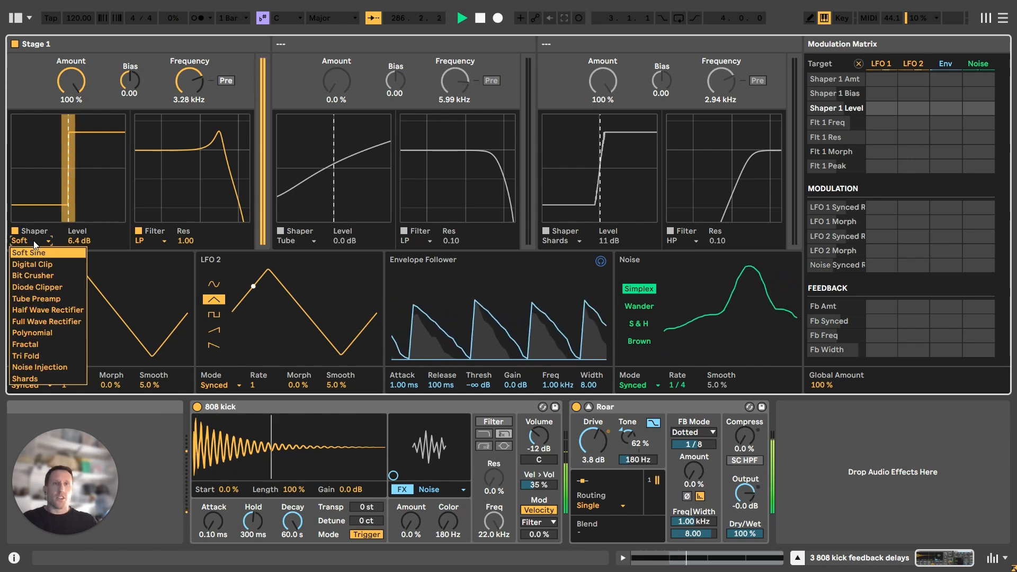
click(34, 241)
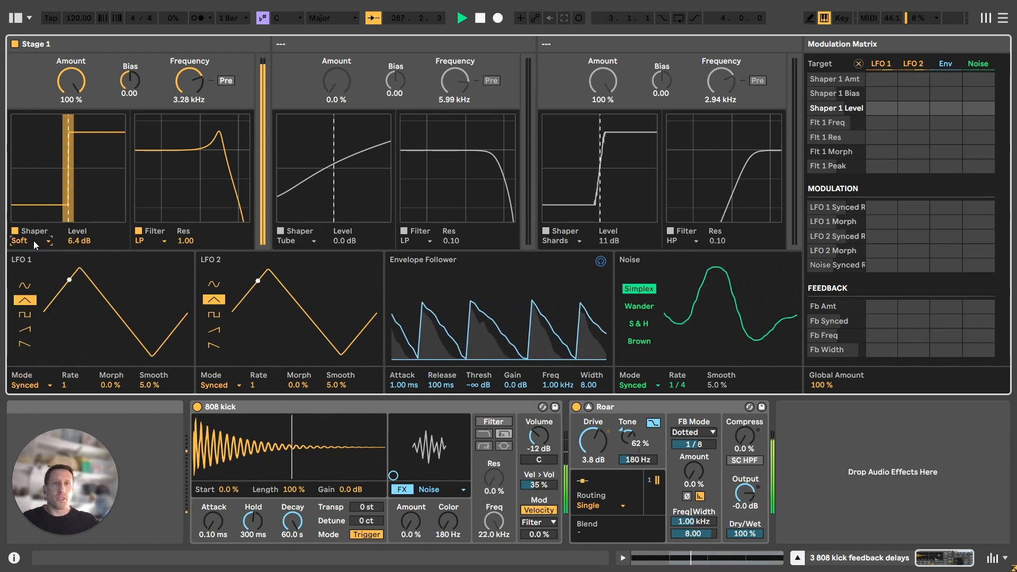
Step: Try the Digital Clip and Bit Crusher curves on Stage 1's shaper, opening the filter frequency to 20.0 kHz
key(Down)
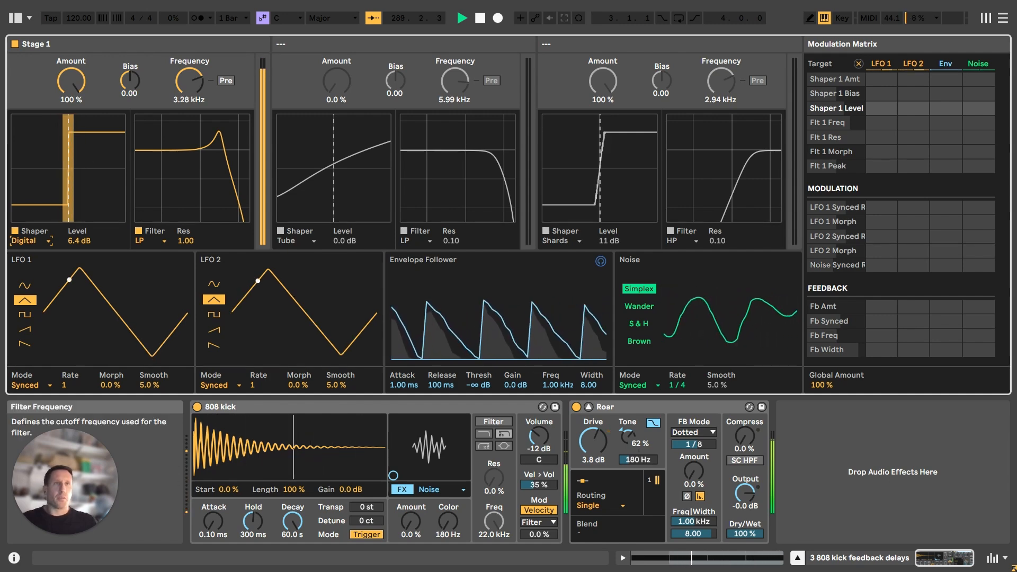
drag(186, 98, 185, 95)
click(44, 238)
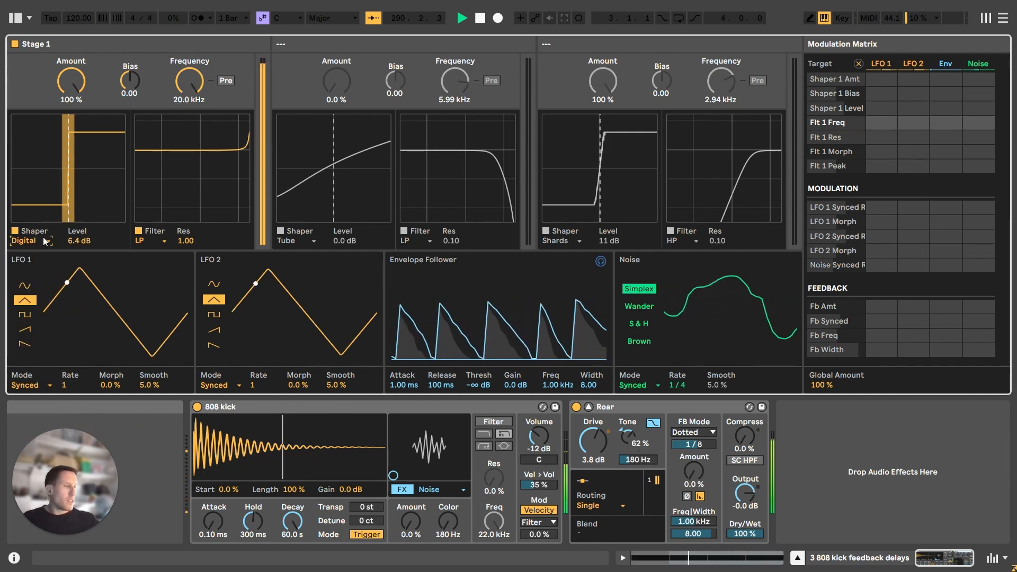
key(Down)
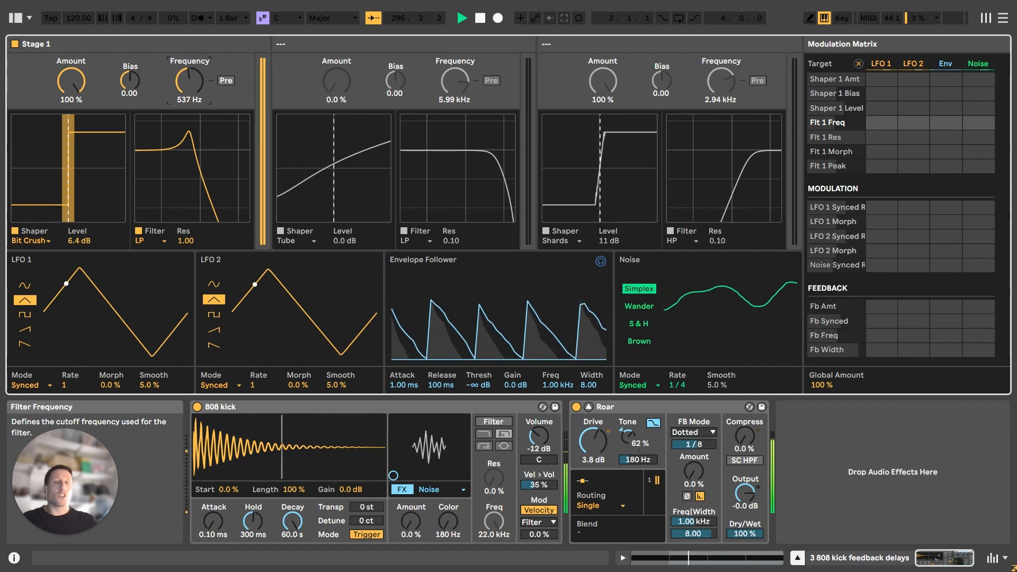
Step: Try the Diode Clipper curve on Stage 1's shaper and raise the shaper level to 24 dB
click(43, 241)
click(43, 242)
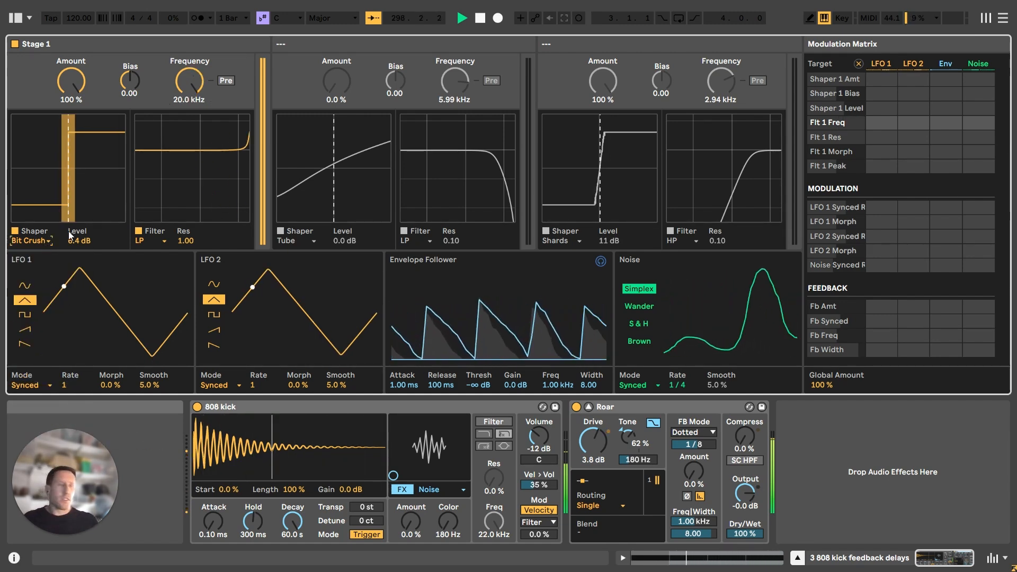
key(Down)
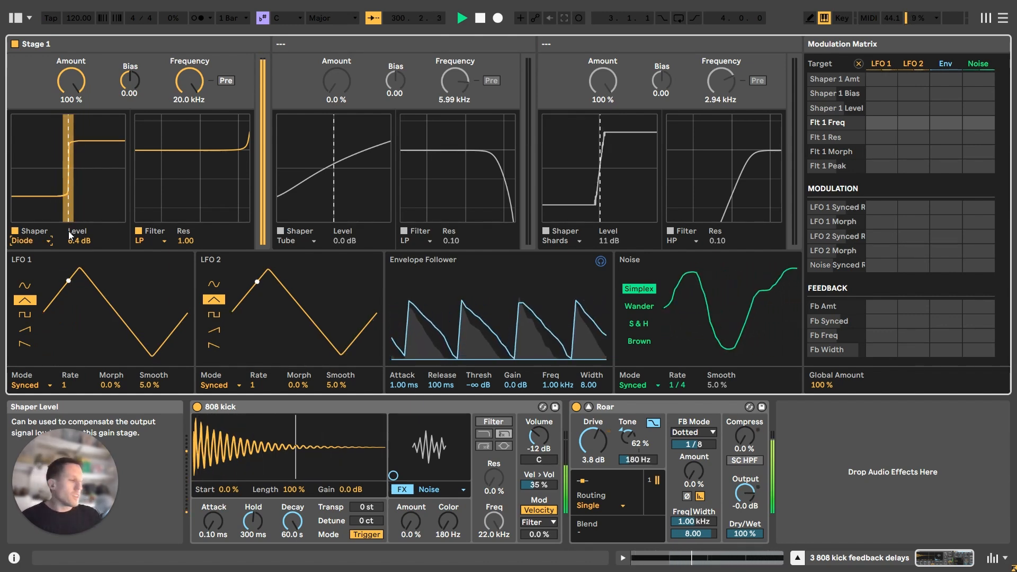
drag(85, 241, 85, 209)
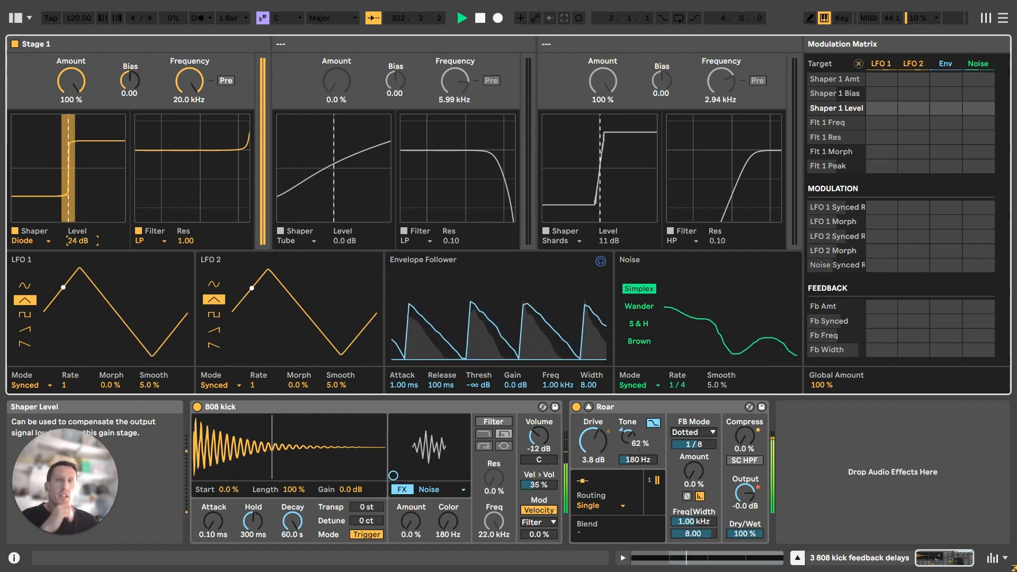
Step: Try the Tube, Half Wave and Full Wave Rectifier curves on Stage 1, varying the shaper amount and reducing its level to 3.7 dB
drag(79, 96, 79, 115)
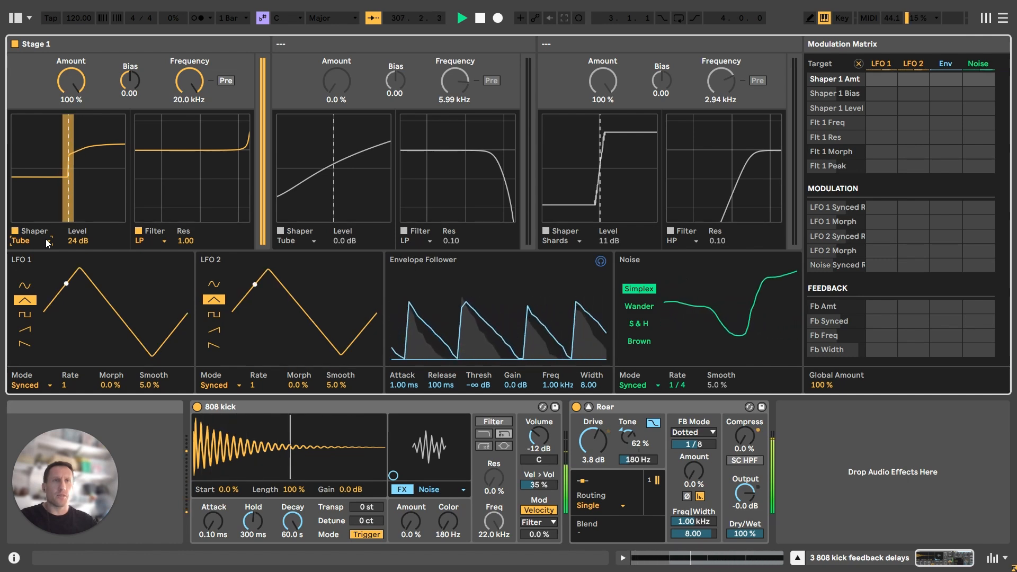
key(Down)
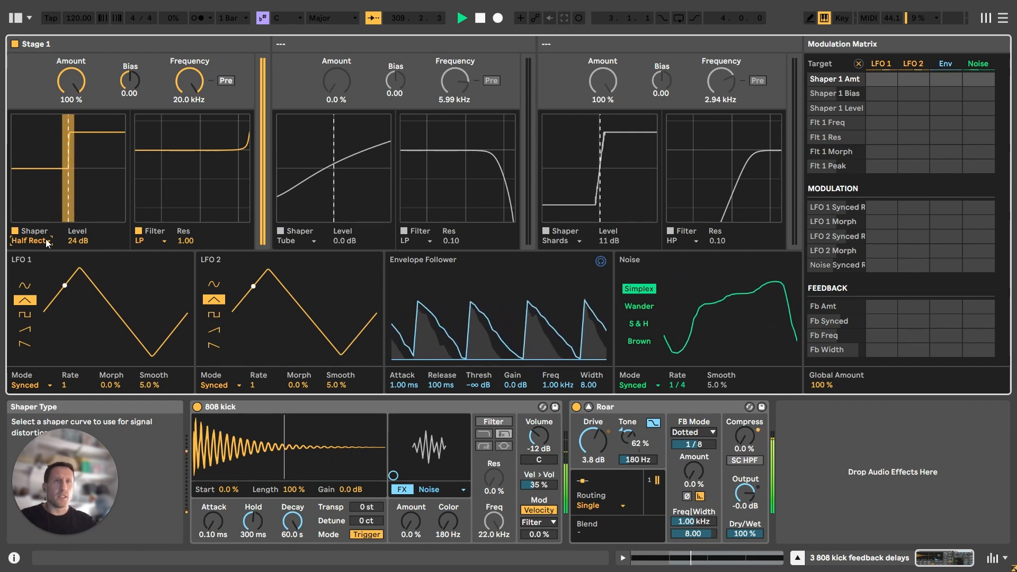
key(Down)
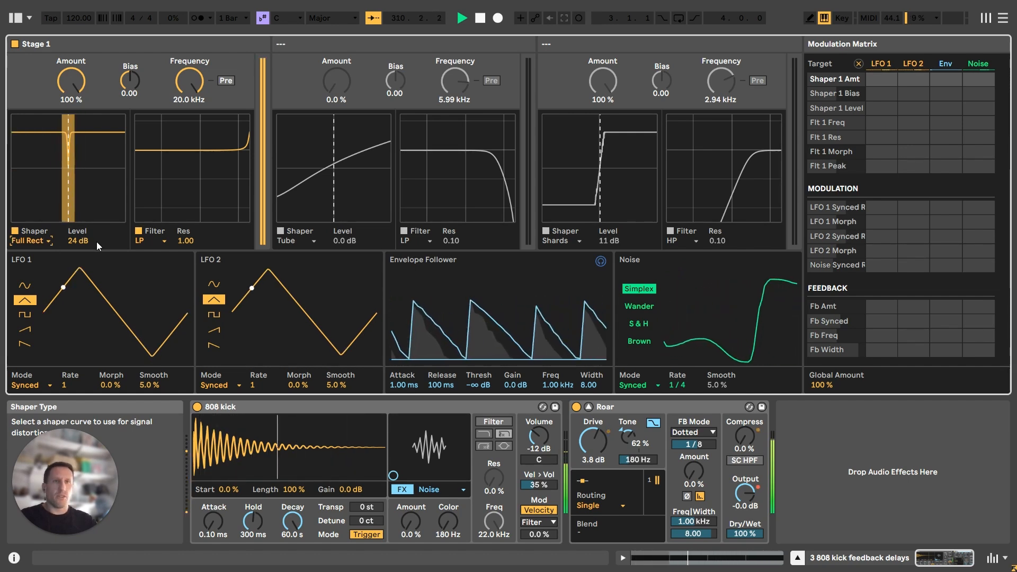
mouse_move(86, 242)
mouse_down()
mouse_move(86, 308)
mouse_move(85, 242)
mouse_up()
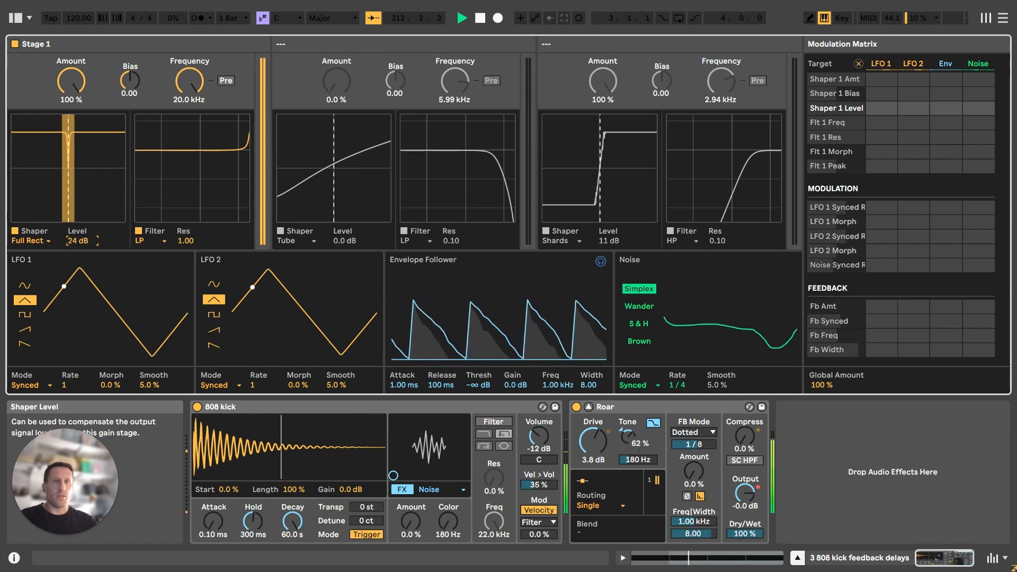
Step: Try the Polynomial curve on Stage 1 with a shaper amount of 99% and a level of 9.7 dB
click(49, 239)
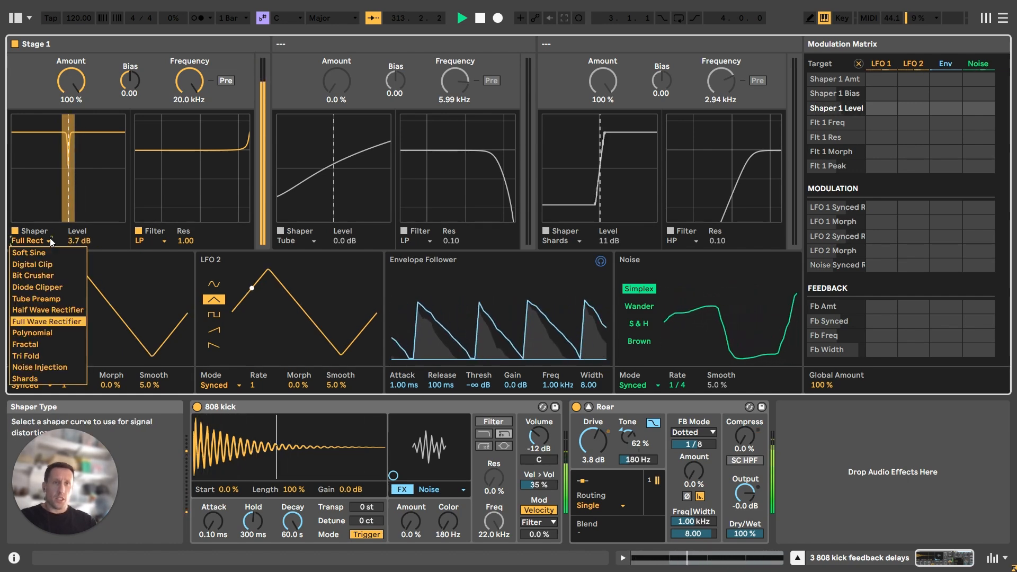
click(45, 332)
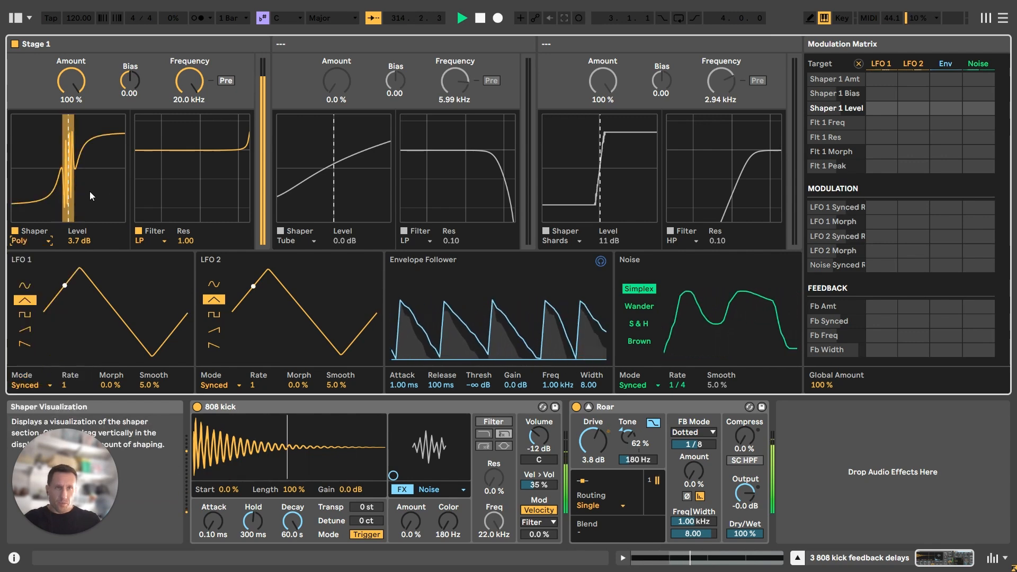
click(41, 242)
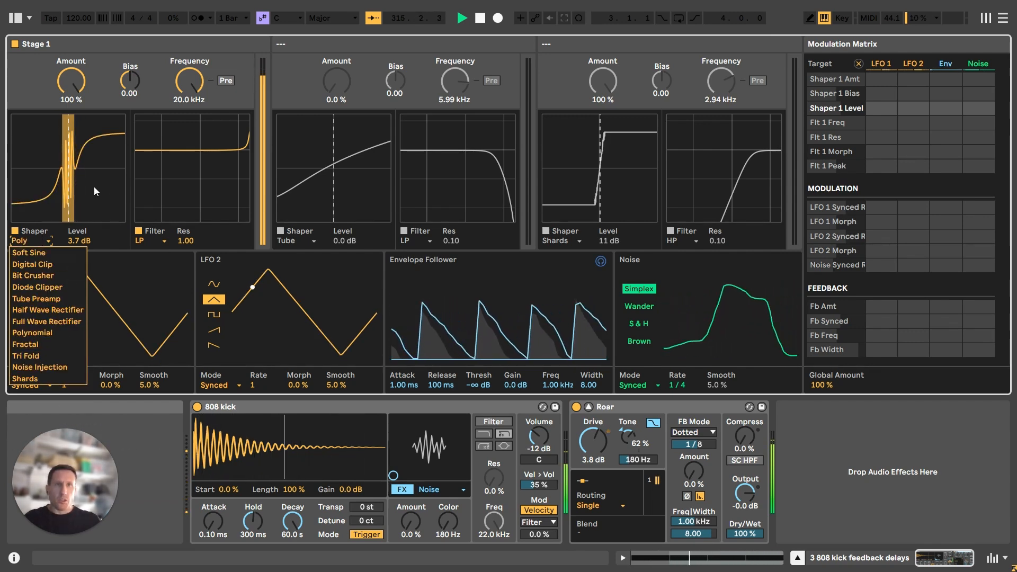
click(69, 178)
drag(69, 178, 69, 181)
drag(85, 245, 84, 217)
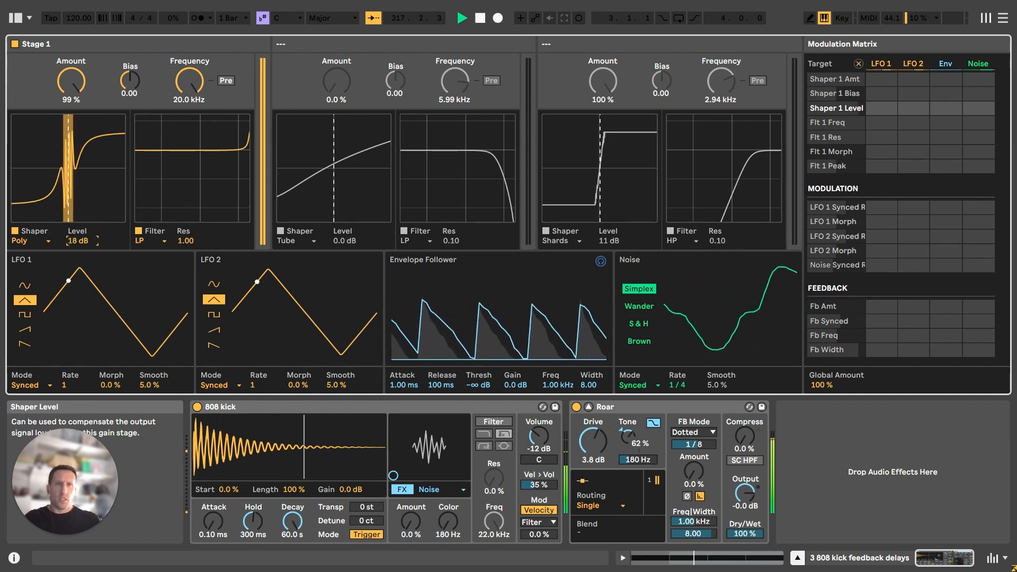
drag(77, 240, 77, 247)
Step: Try the Fractal and Tri Fold curves on Stage 1, reducing the shaper amount to 87%
click(26, 241)
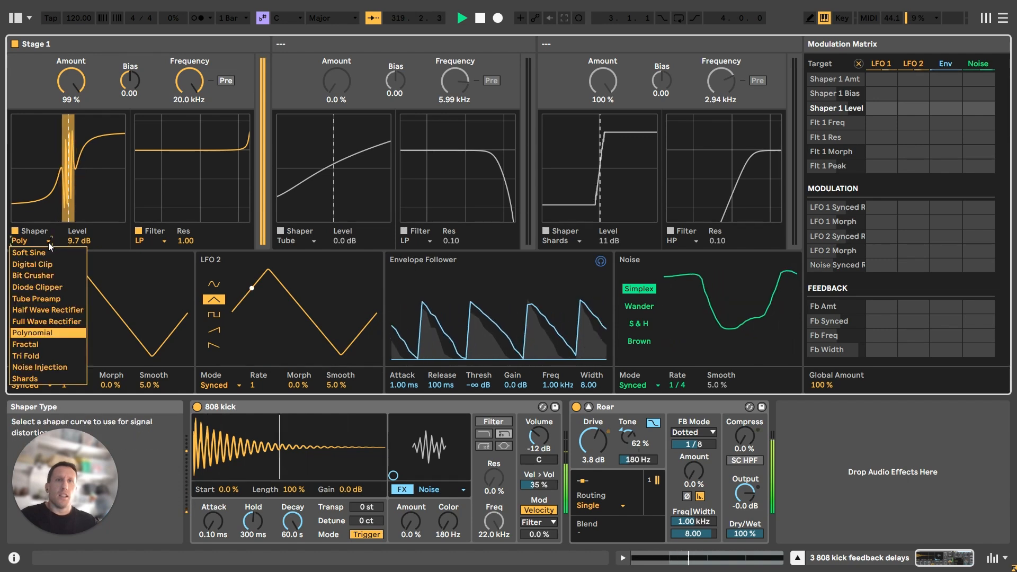
click(43, 347)
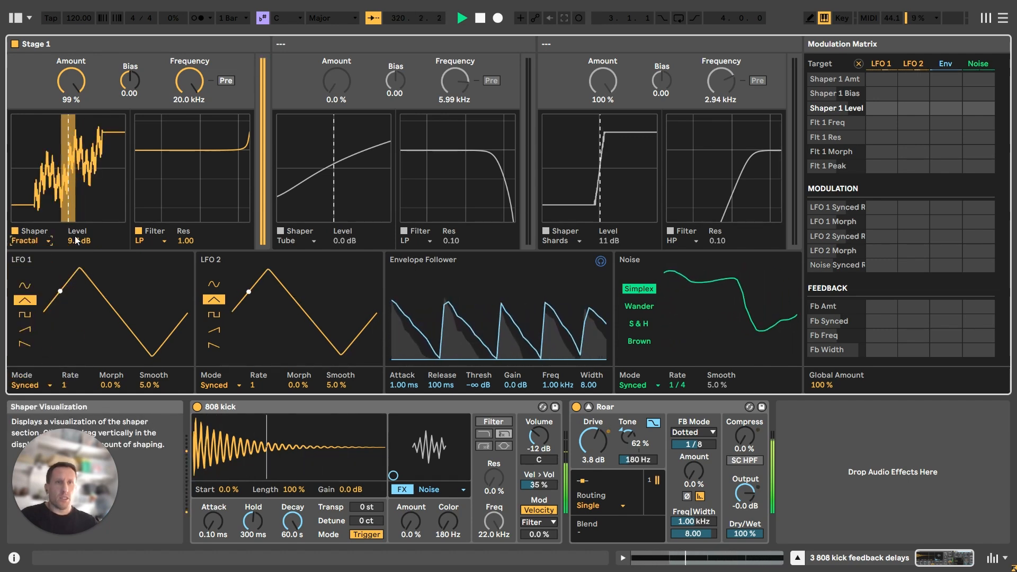
click(47, 238)
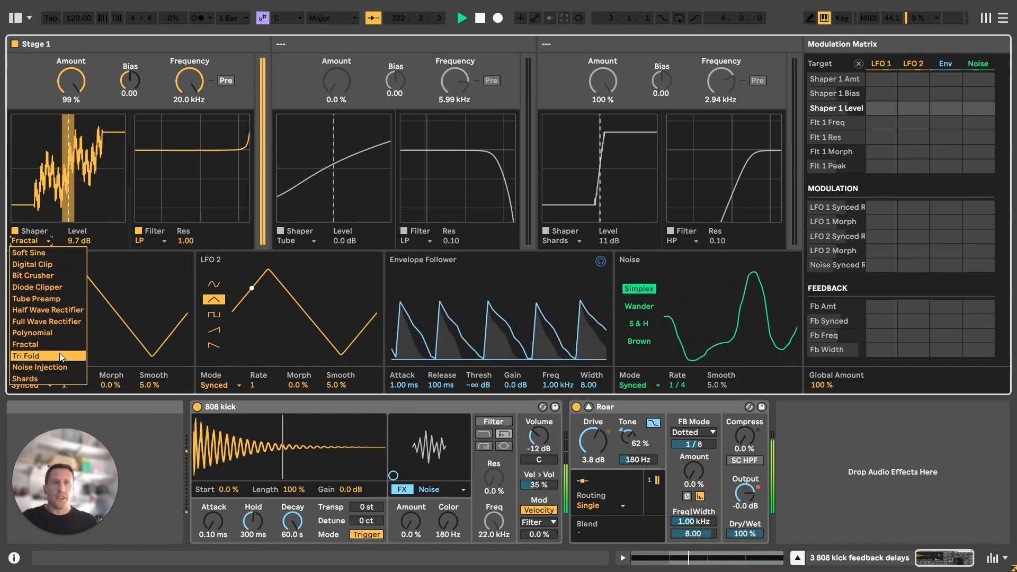
click(59, 352)
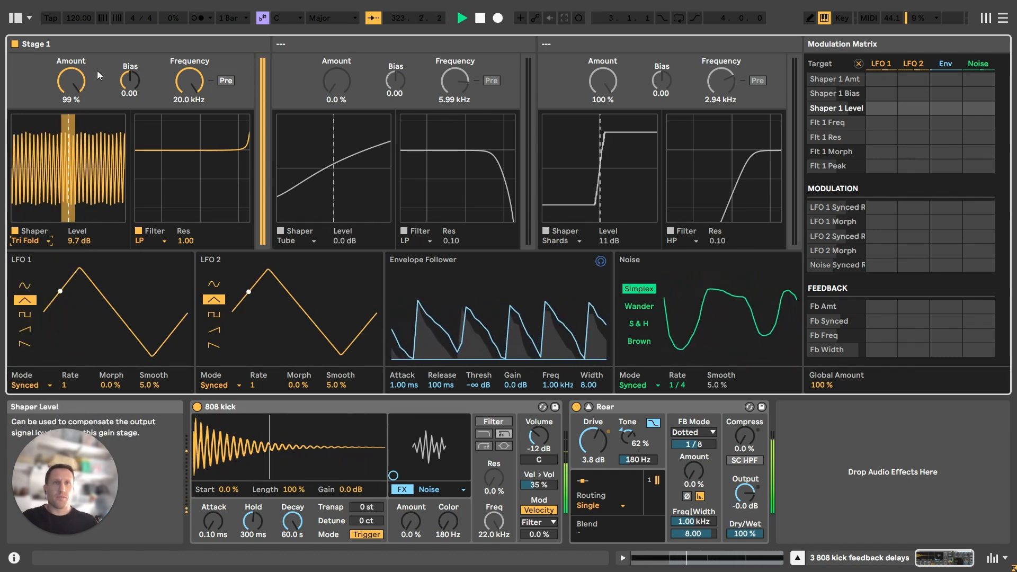
mouse_move(72, 80)
mouse_down()
mouse_move(72, 138)
mouse_move(72, 93)
mouse_up()
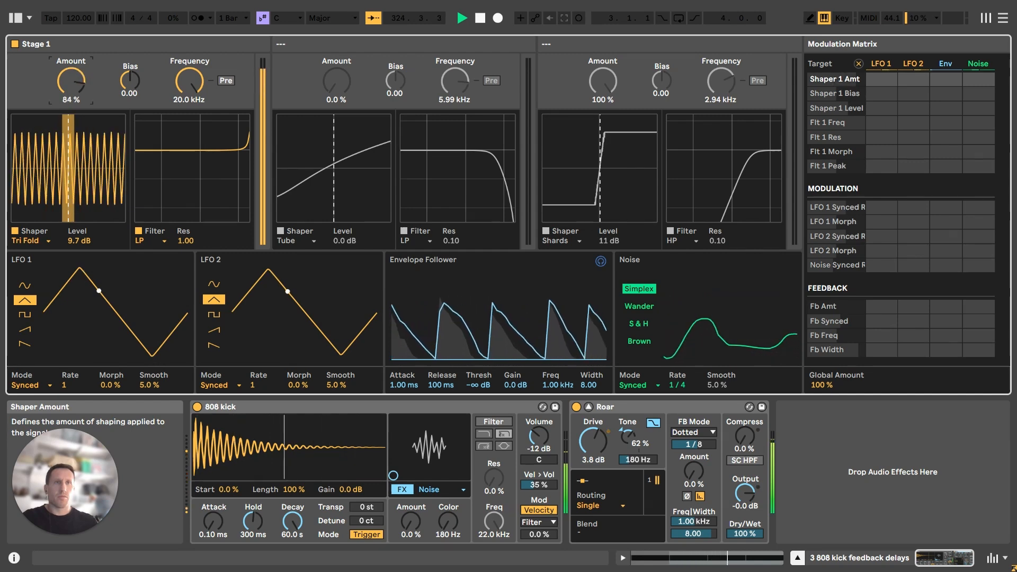
Step: Try the Noise Injection curve on Stage 1 with a shaper amount of 81% and a level of 24 dB
click(35, 239)
click(39, 364)
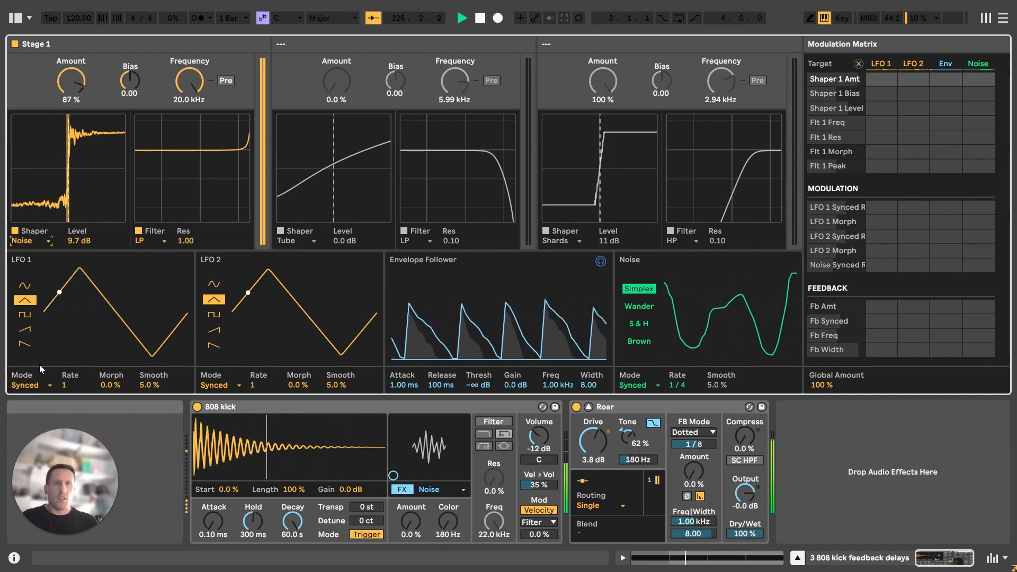
mouse_move(69, 94)
mouse_down()
mouse_move(69, 79)
mouse_move(69, 94)
mouse_up()
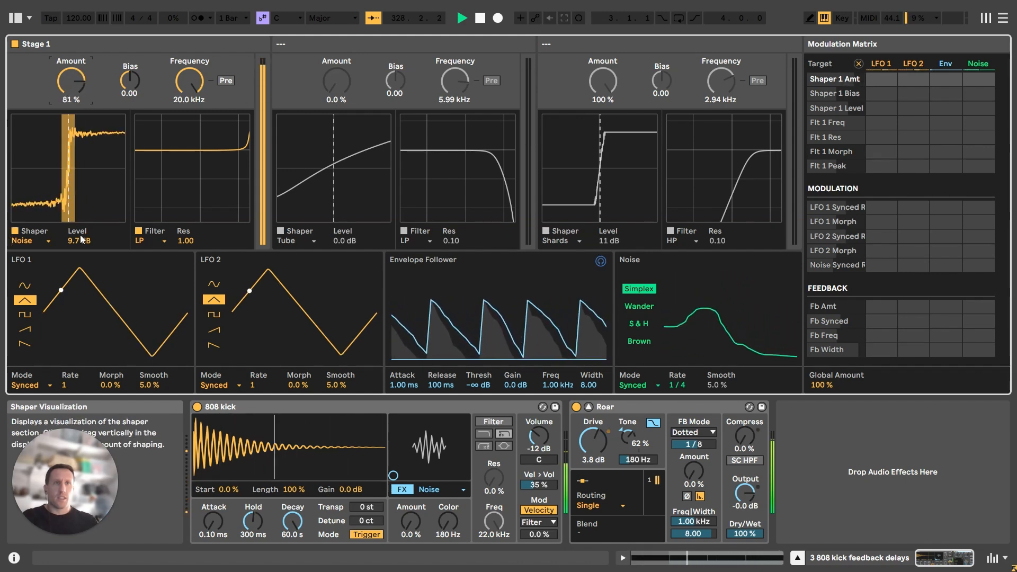
drag(82, 238, 82, 225)
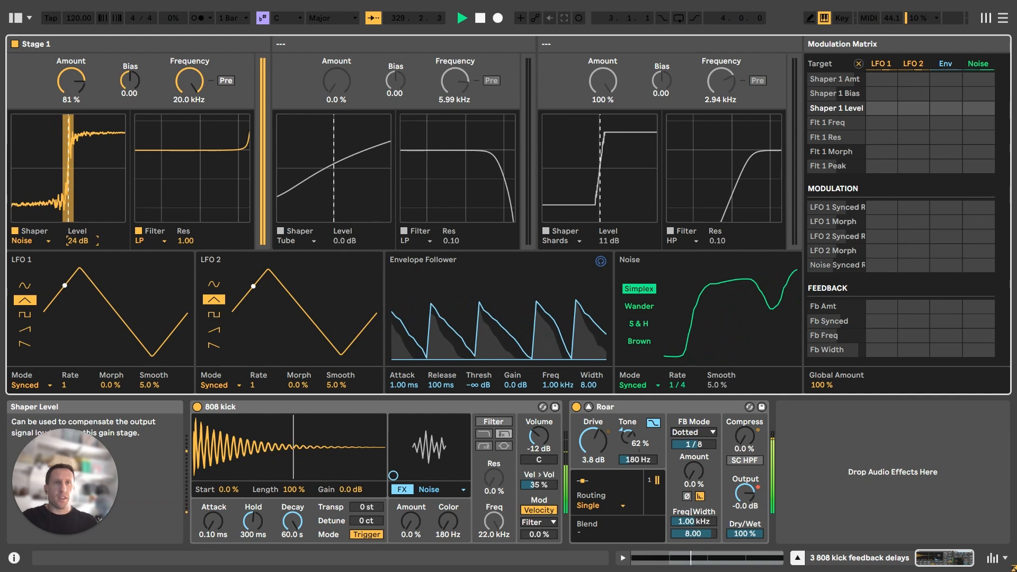
drag(82, 241, 82, 199)
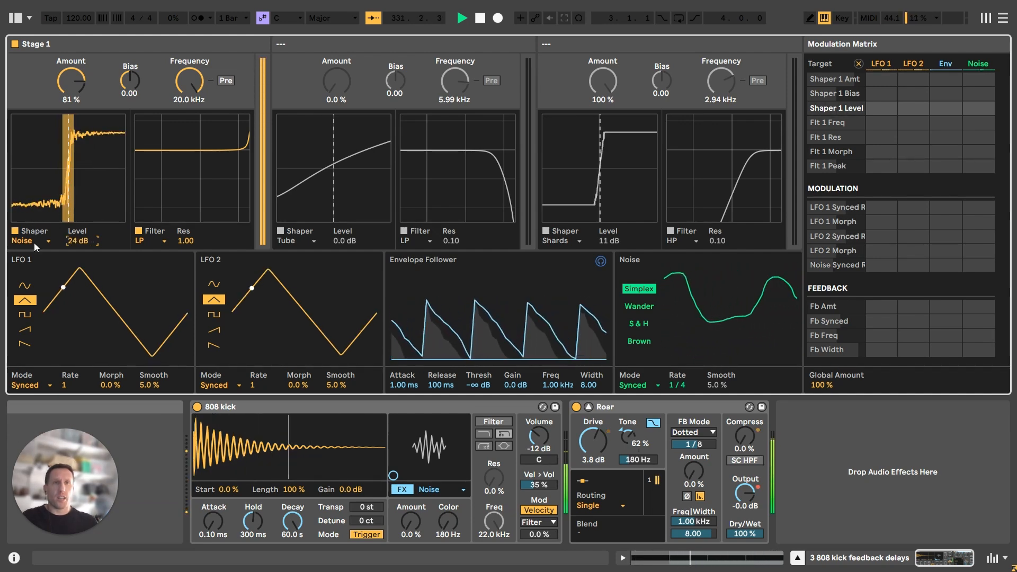
Step: Set Stage 1's shaper to Shards with a level of 12 dB and its low-pass filter frequency to 1.79 kHz
click(43, 238)
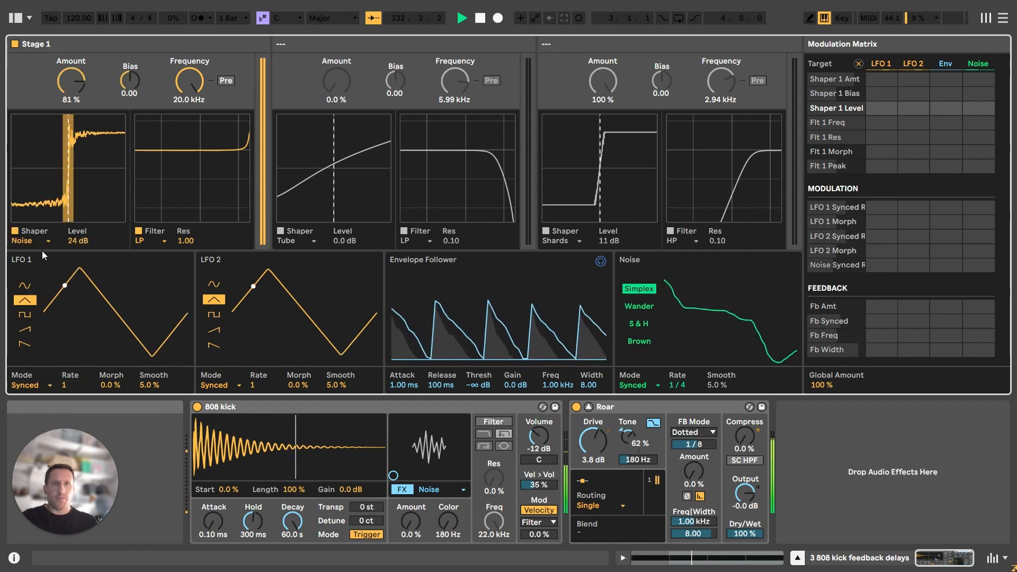
click(58, 378)
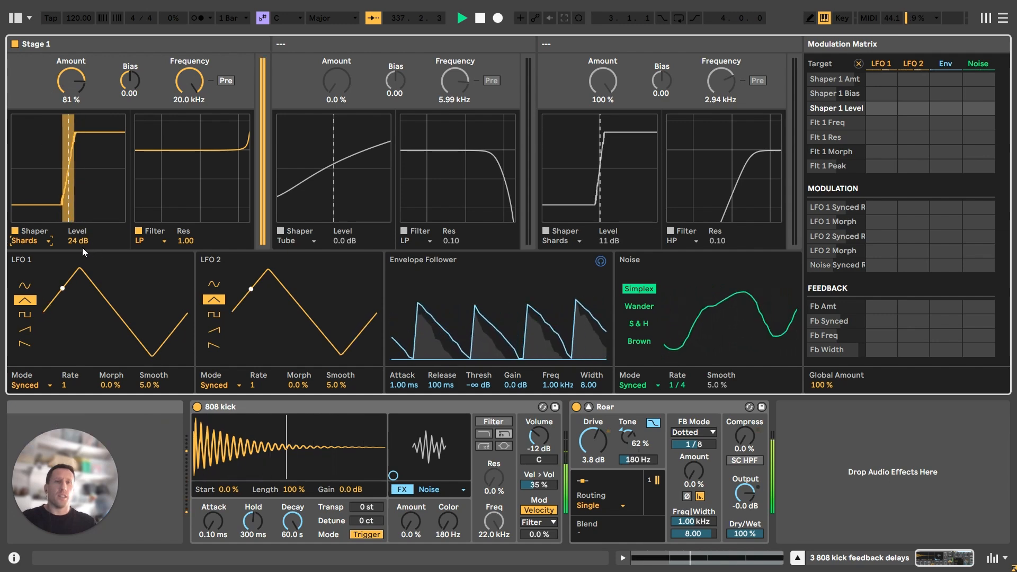
drag(81, 239, 81, 259)
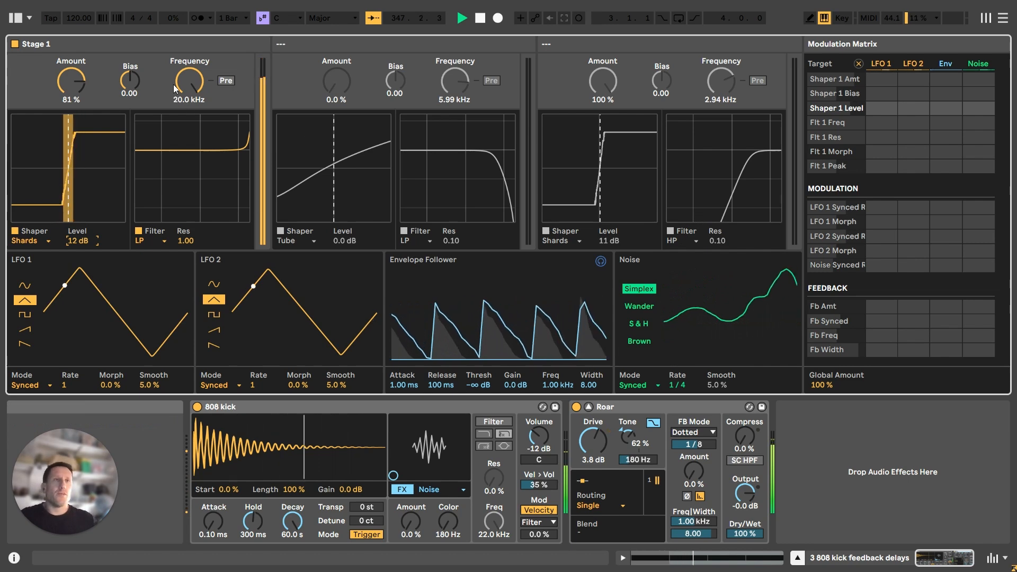
drag(190, 81, 189, 137)
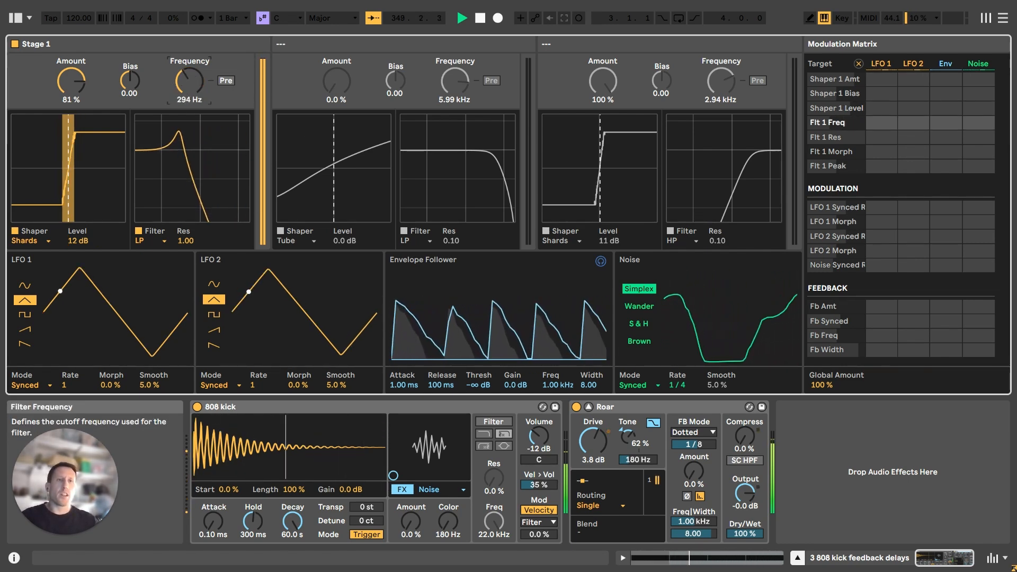
drag(189, 81, 189, 56)
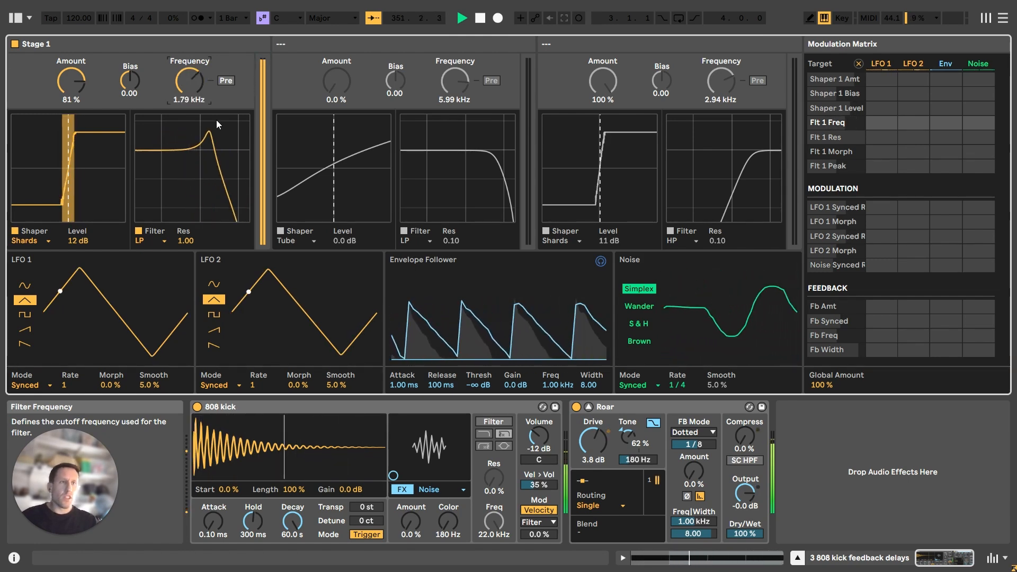
Step: Switch Roar's routing to Serial and set Stage 2's shaper amount to 57%
click(602, 504)
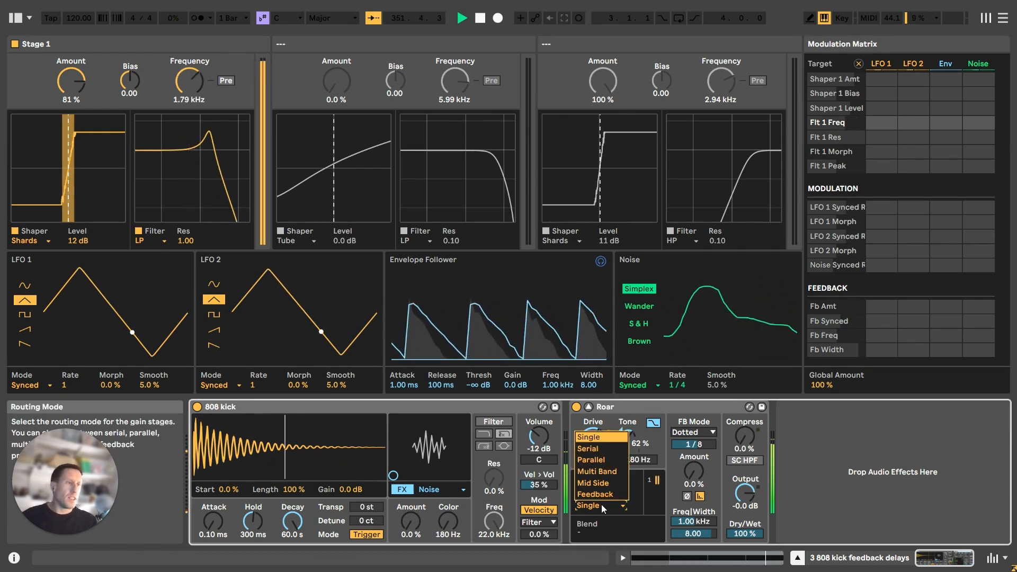
click(612, 450)
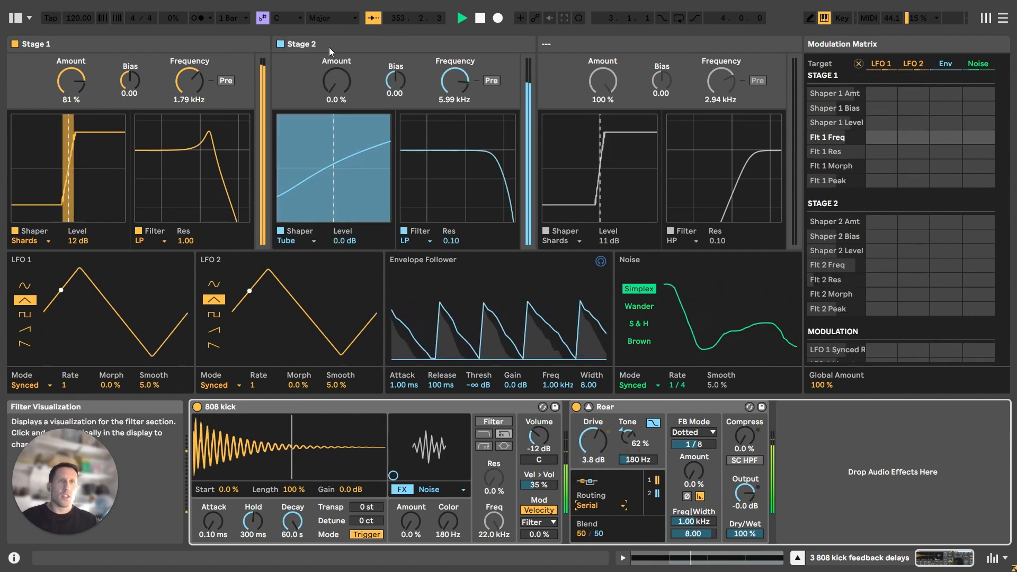
drag(336, 81, 336, 32)
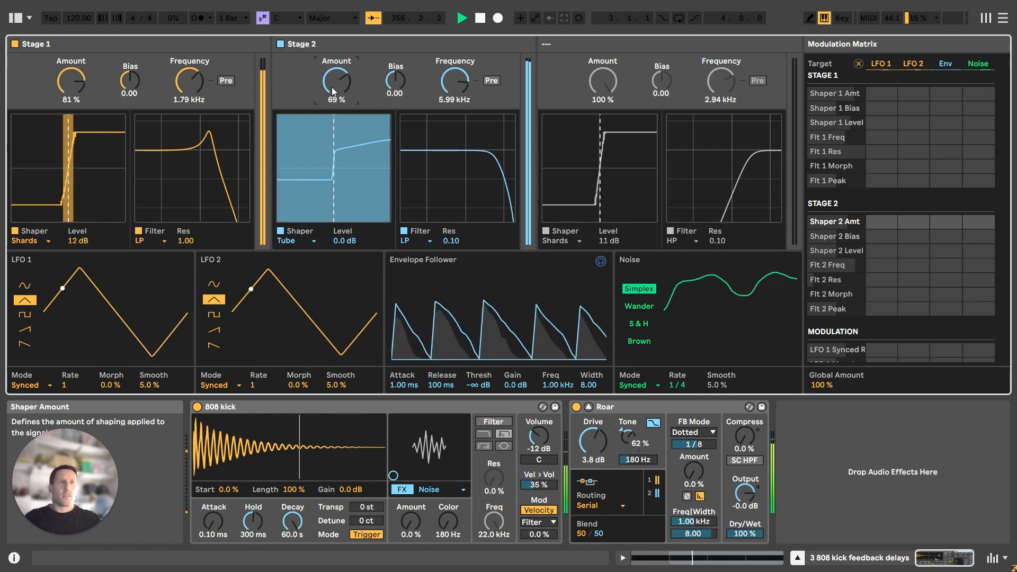
mouse_move(329, 88)
mouse_down()
mouse_move(329, 78)
mouse_move(330, 97)
mouse_up()
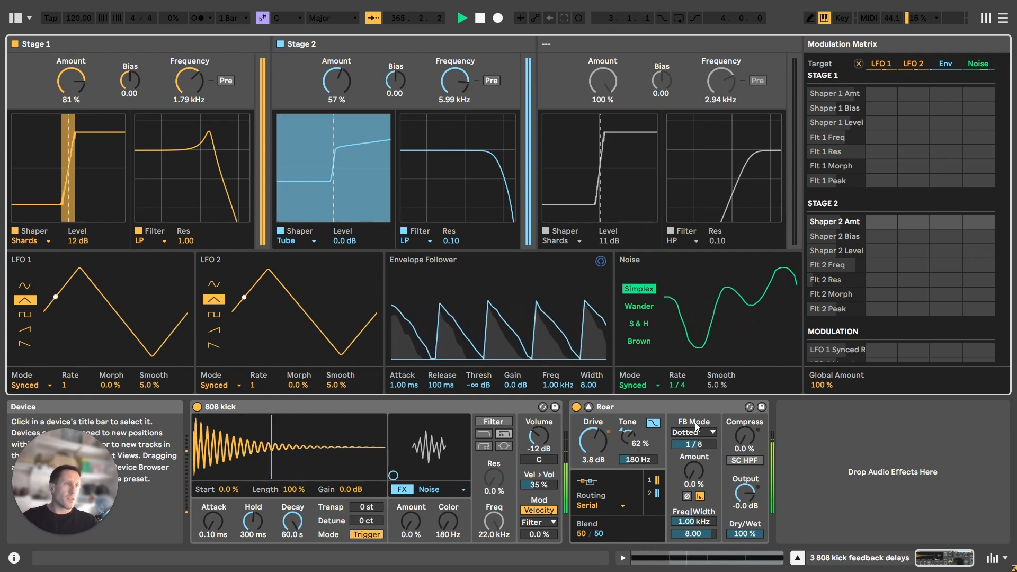
Step: Keep the feedback mode on Dotted 1/8, try the feedback amount at 15%, and reduce it to 1.4%
click(687, 433)
click(688, 434)
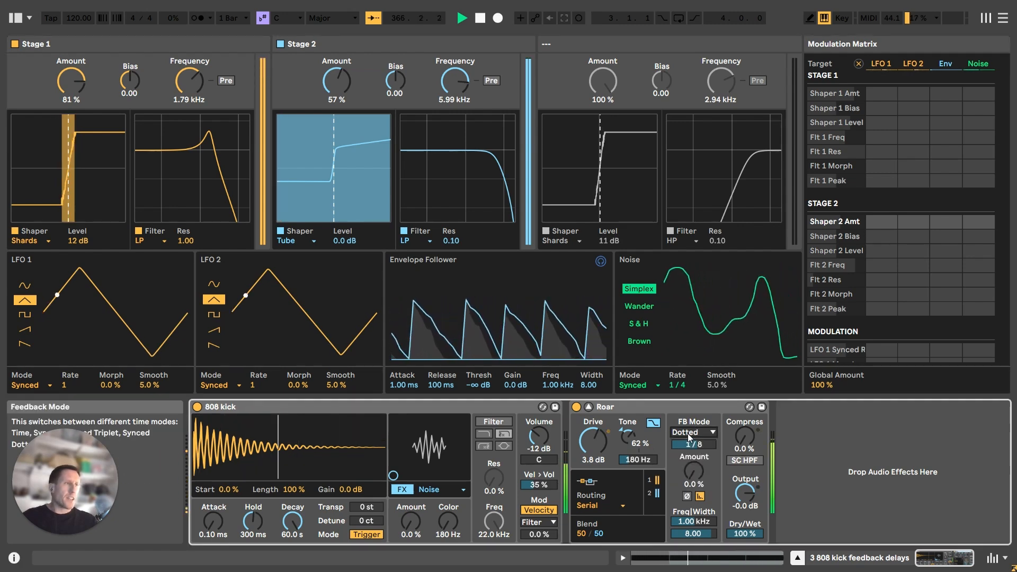
click(693, 470)
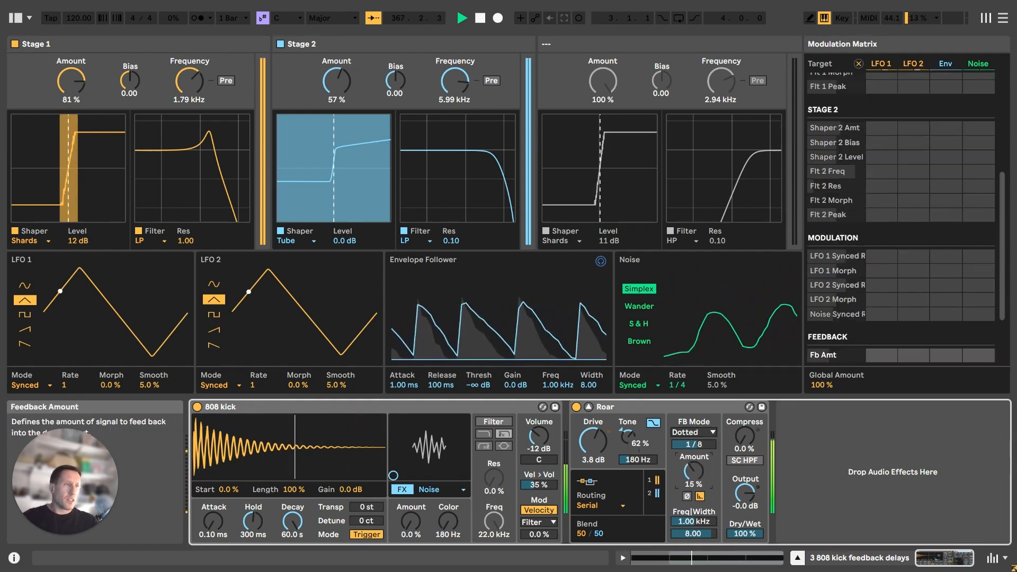
drag(693, 470, 693, 479)
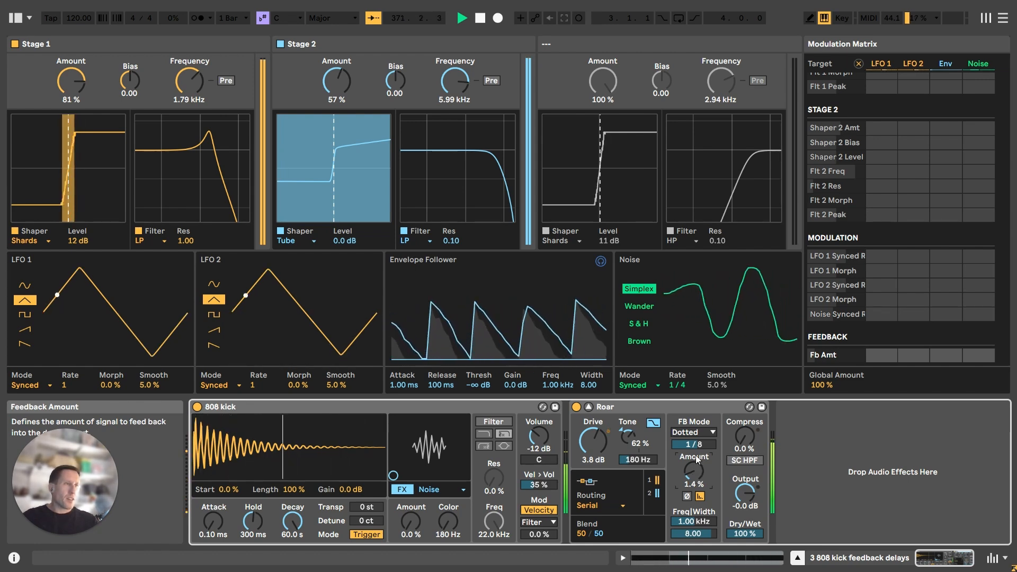
Step: Try the feedback in Time mode with a 2.72 ms delay and a feedback amount of 0.8%
click(691, 436)
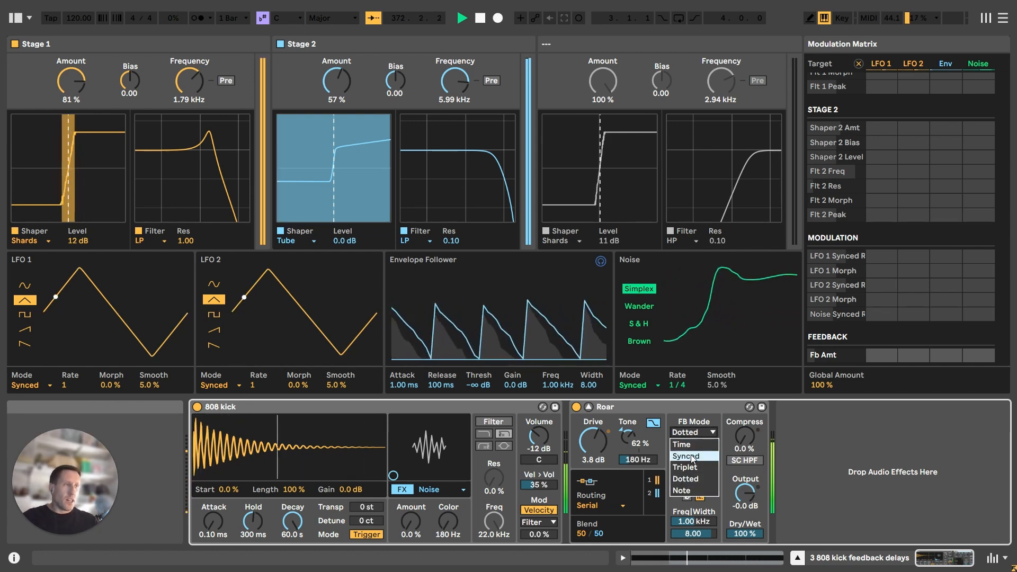
click(696, 443)
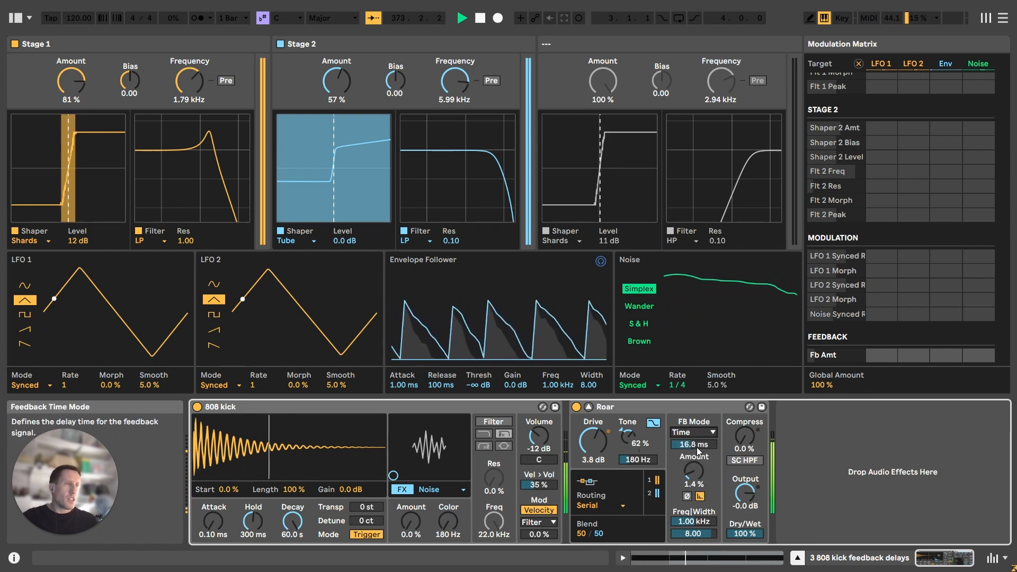
click(693, 469)
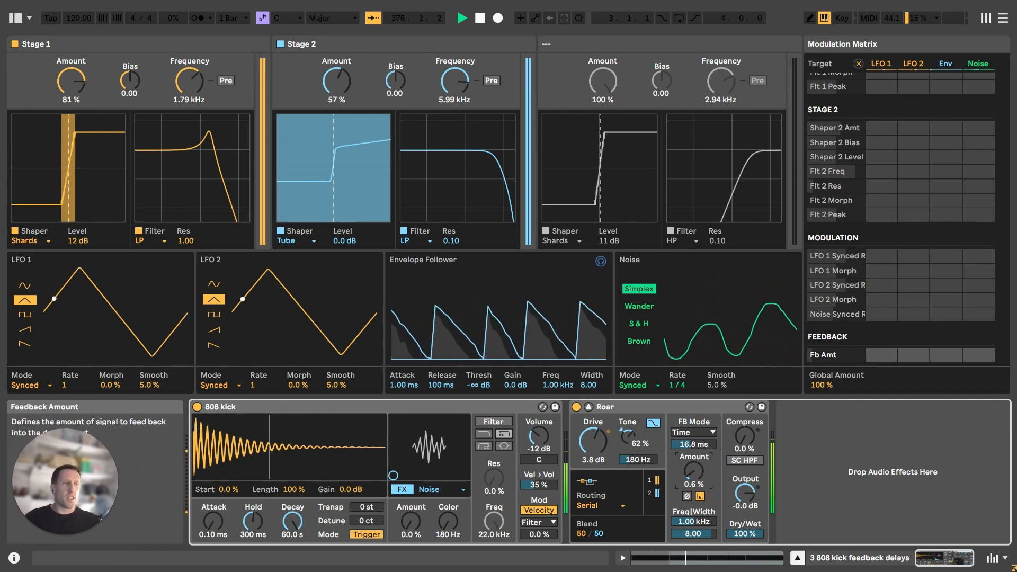
drag(693, 469, 693, 473)
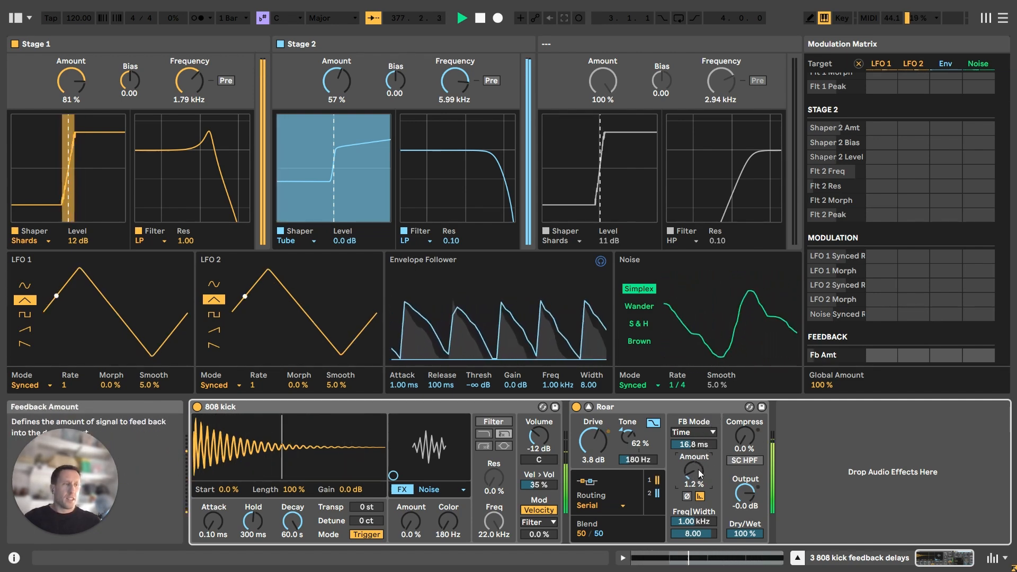
click(702, 431)
click(693, 420)
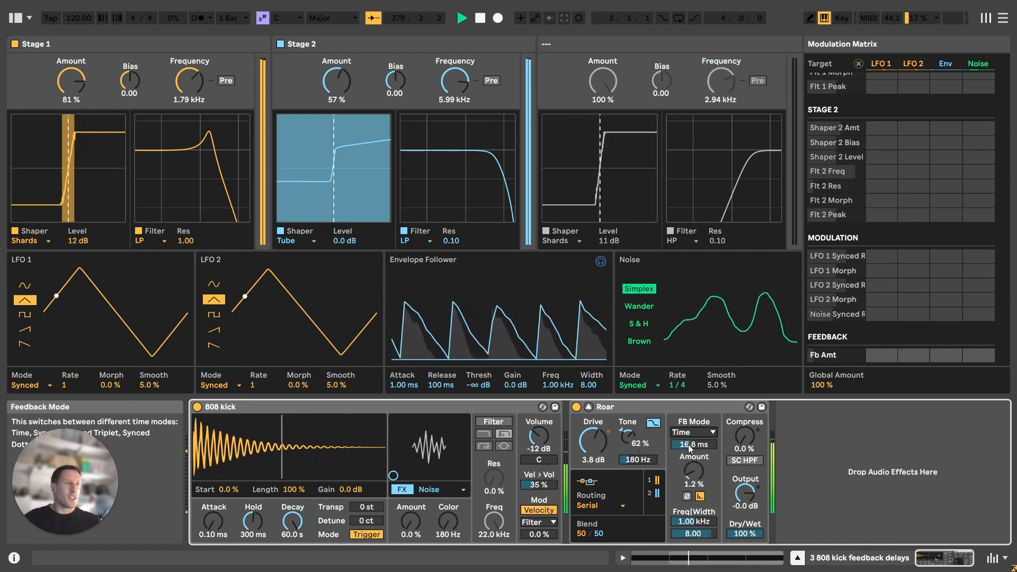
drag(689, 444, 689, 438)
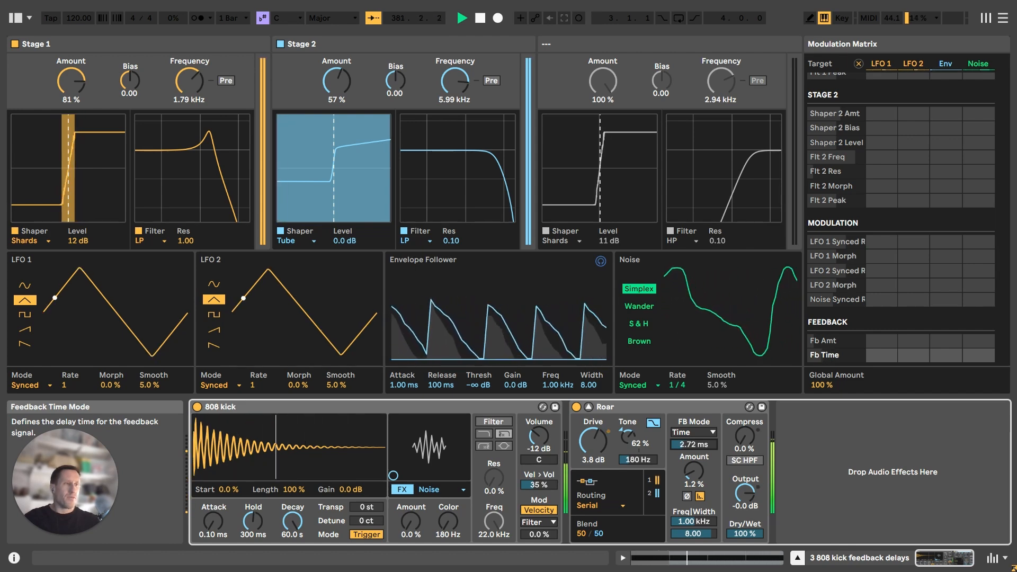
drag(694, 470, 693, 474)
Step: Try the Synced, Triplet and Dotted feedback modes in turn at a 1/8 delay time
click(694, 431)
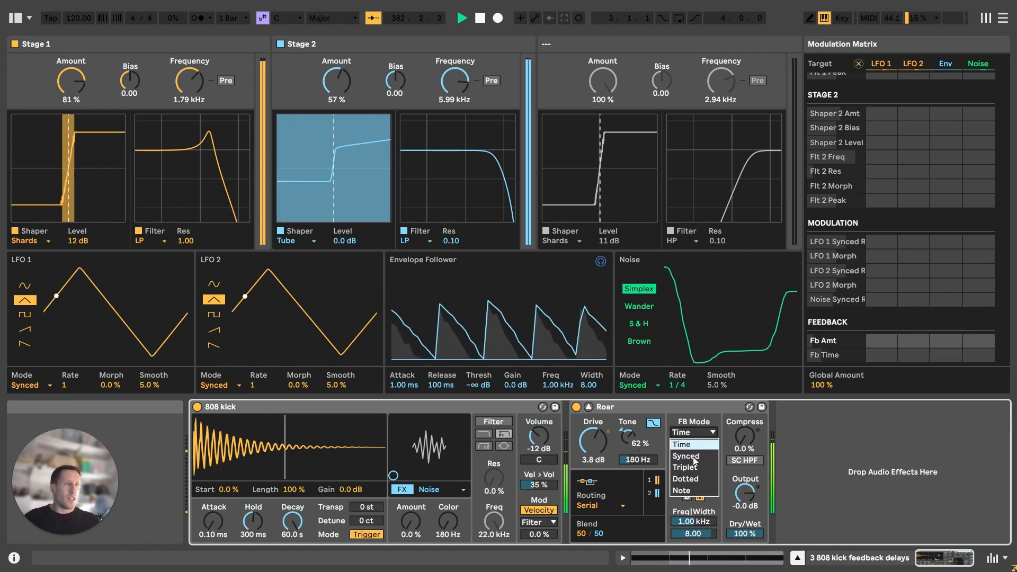
click(692, 456)
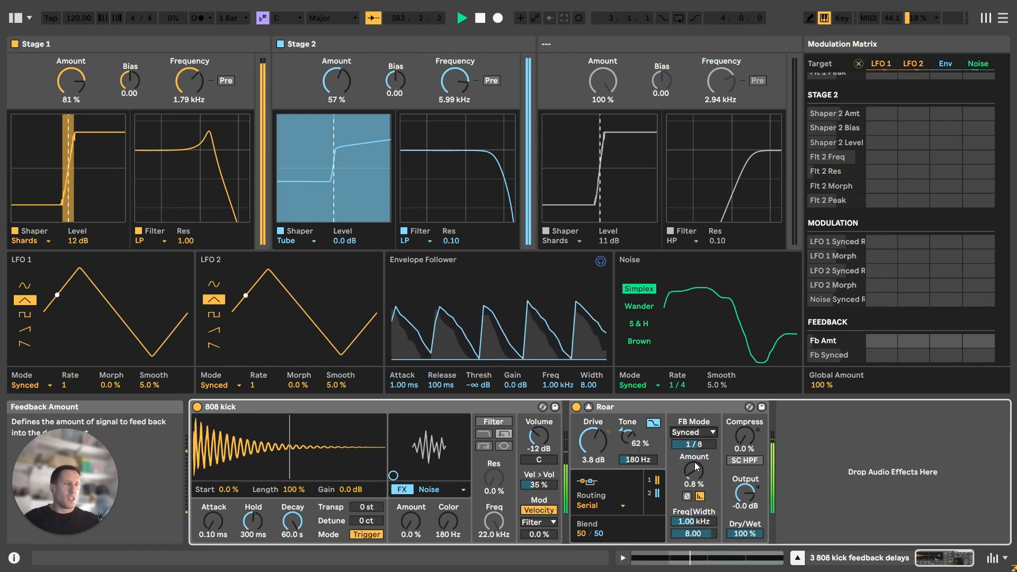
click(691, 432)
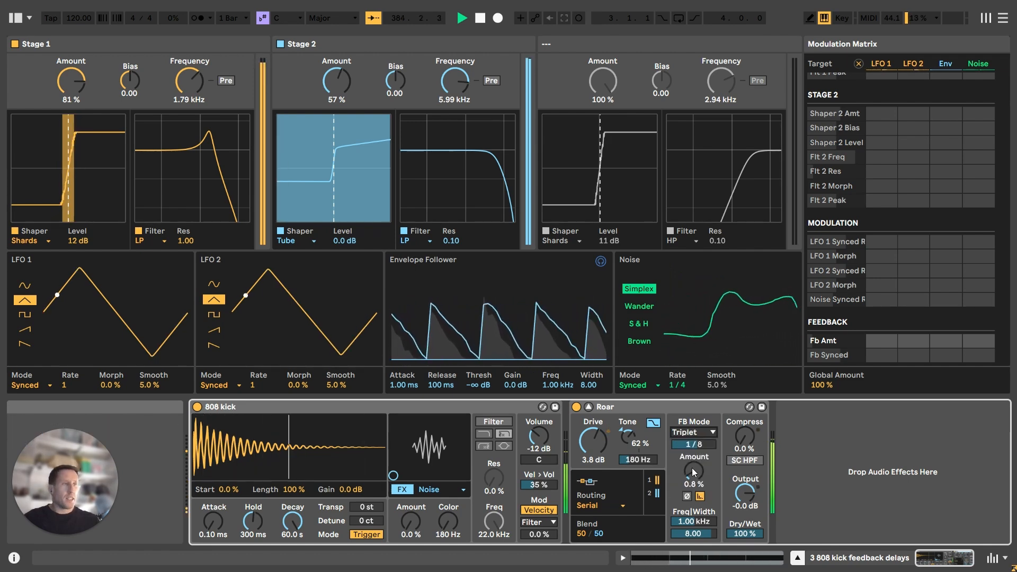
click(691, 431)
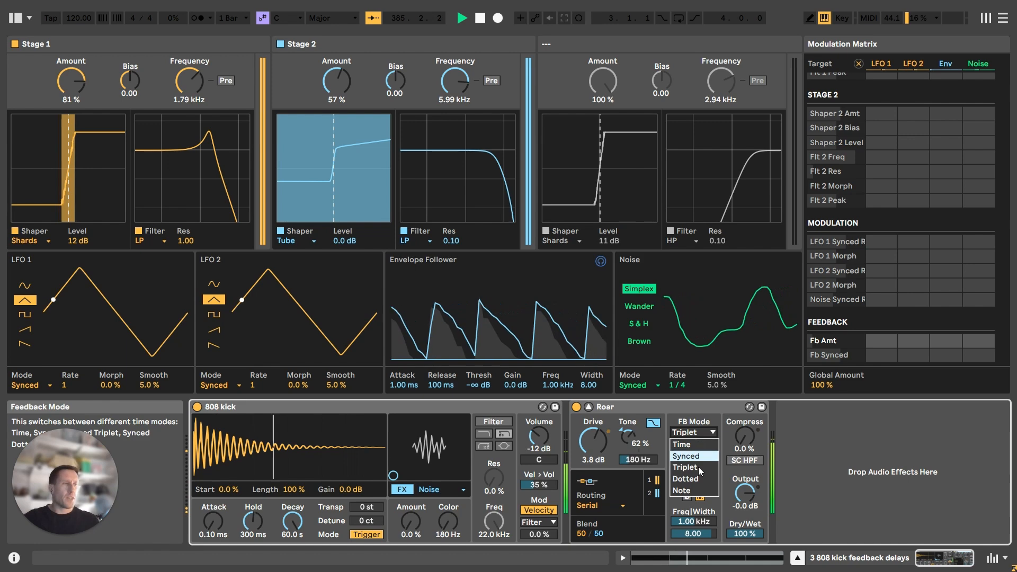
click(698, 480)
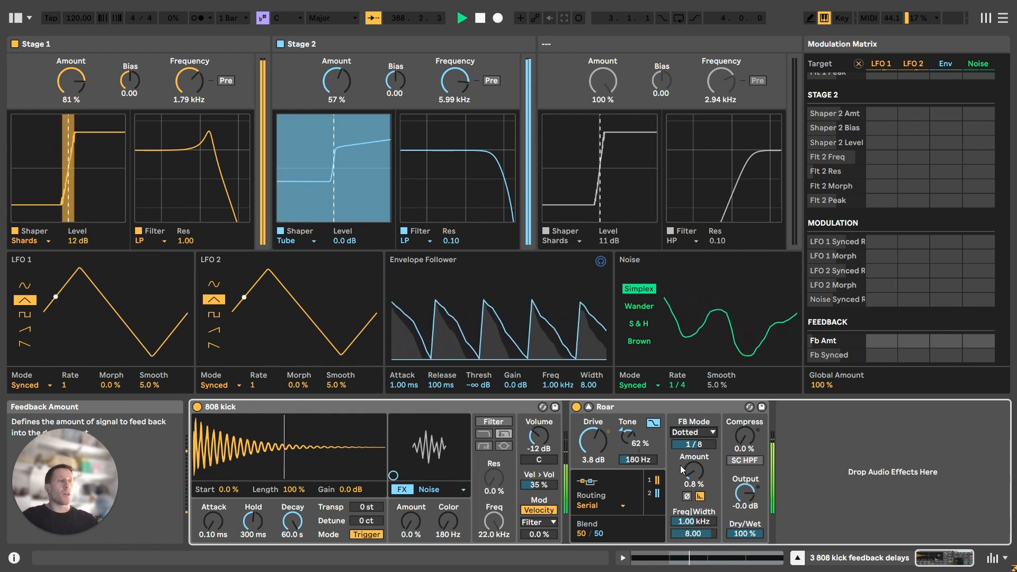
Step: Switch the feedback mode to Note tuned to D1 and set the feedback amount to 1.4%
click(705, 432)
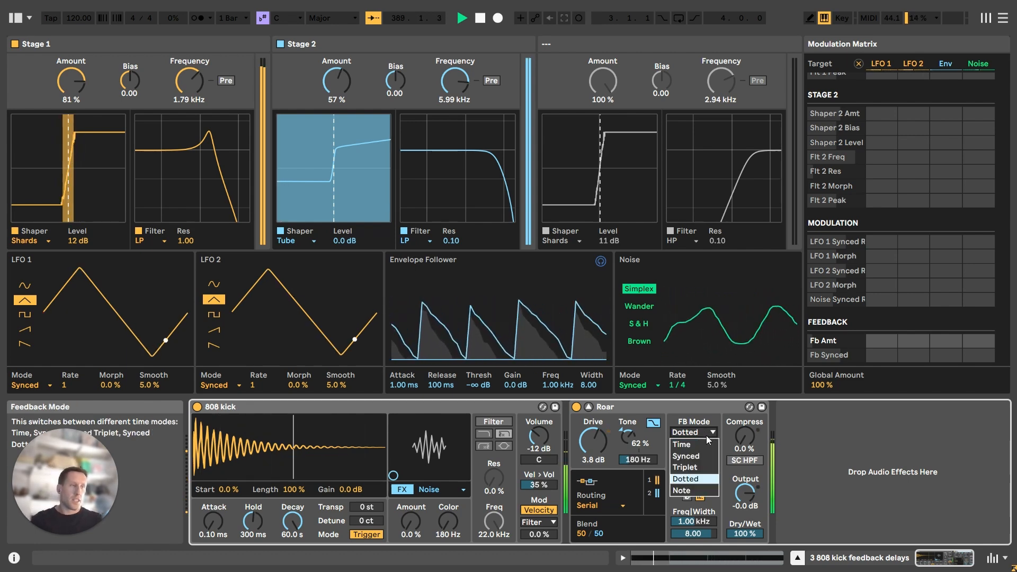
click(704, 490)
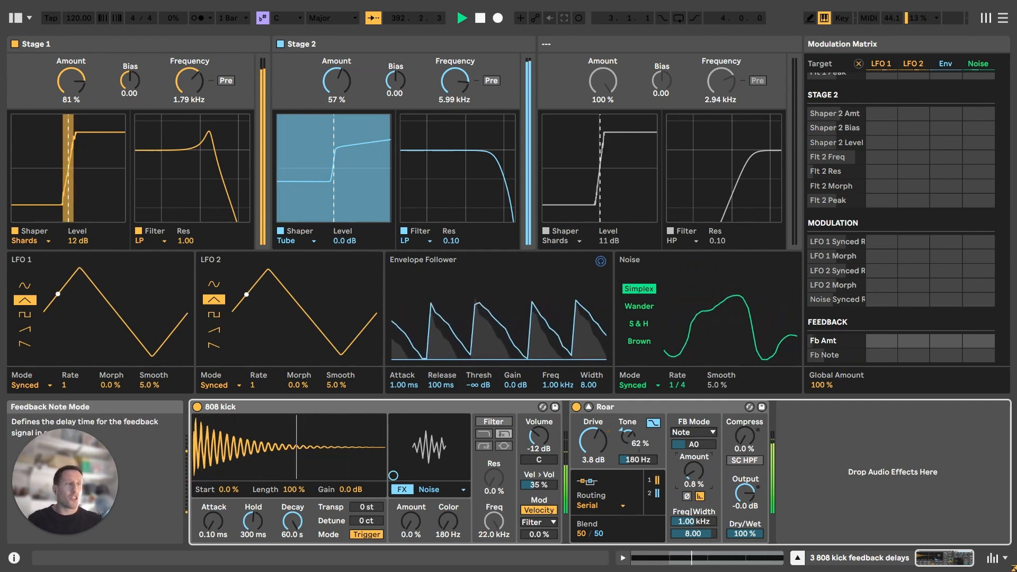
mouse_move(696, 444)
mouse_down()
mouse_move(696, 435)
mouse_move(697, 461)
mouse_up()
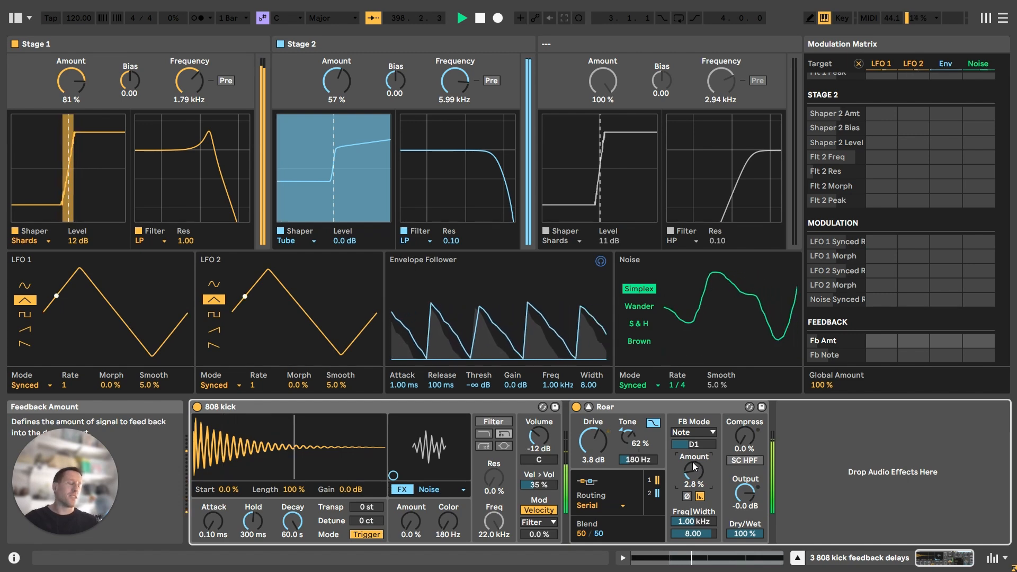
drag(691, 468, 691, 472)
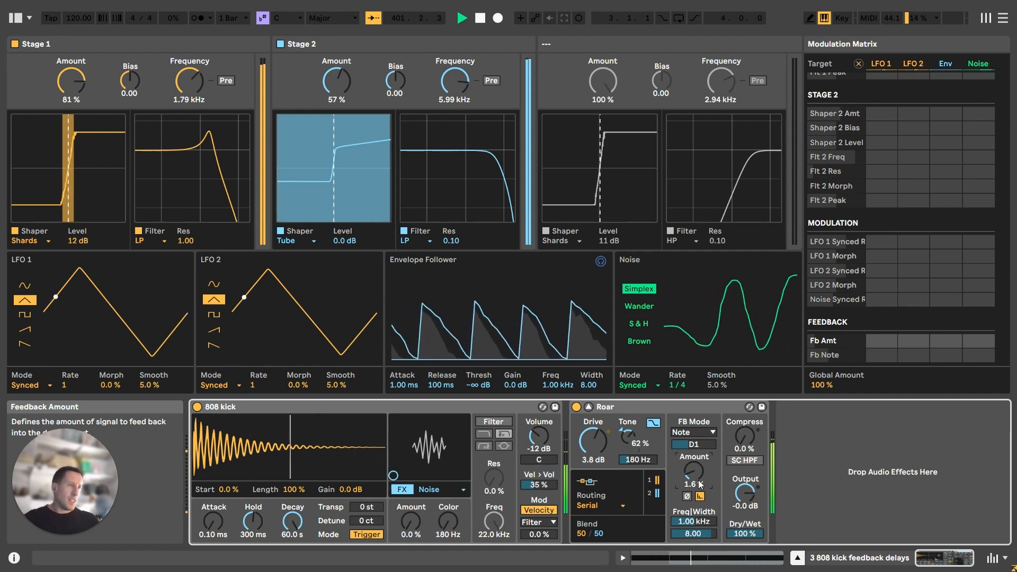
drag(691, 471, 691, 497)
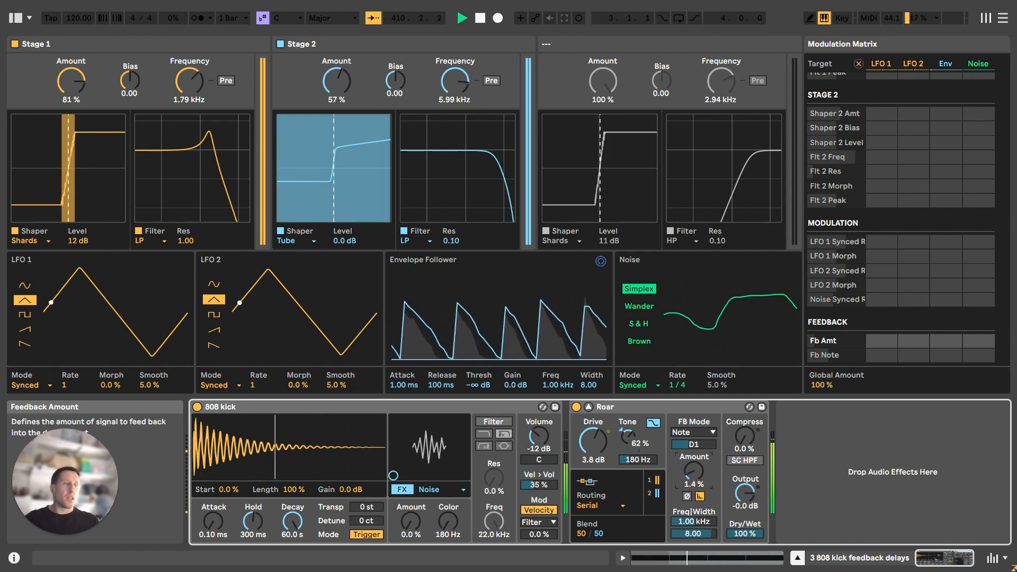
Step: Try inverting the feedback phase, turn the inversion off again, and reduce the feedback amount to 0.6%
click(687, 494)
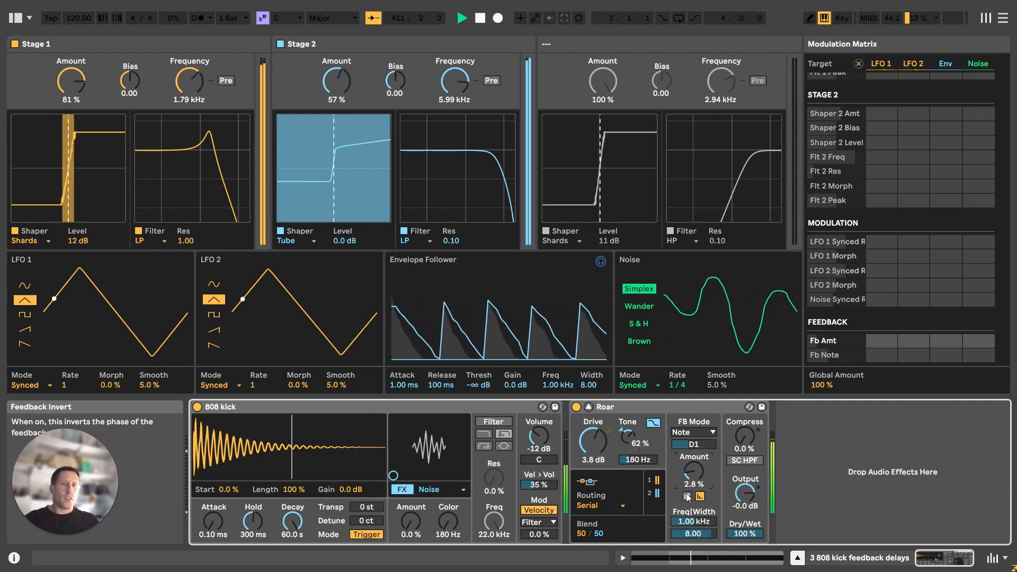
click(685, 494)
drag(689, 475, 691, 480)
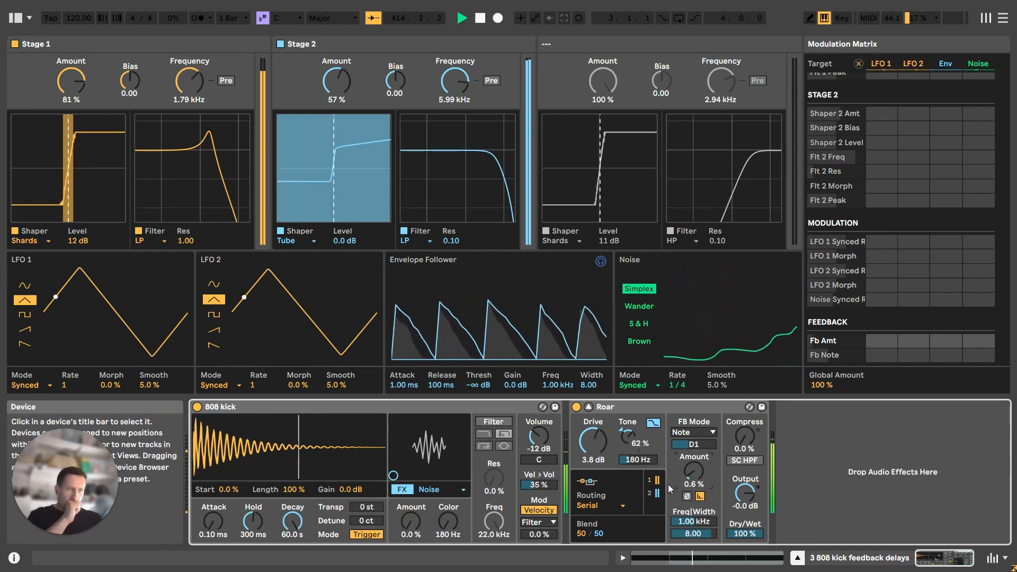
Step: With the feedback amount at 2.5%, try the feedback filter at 3.14 kHz and width 2.43, and reset its frequency to 1.00 kHz
click(705, 522)
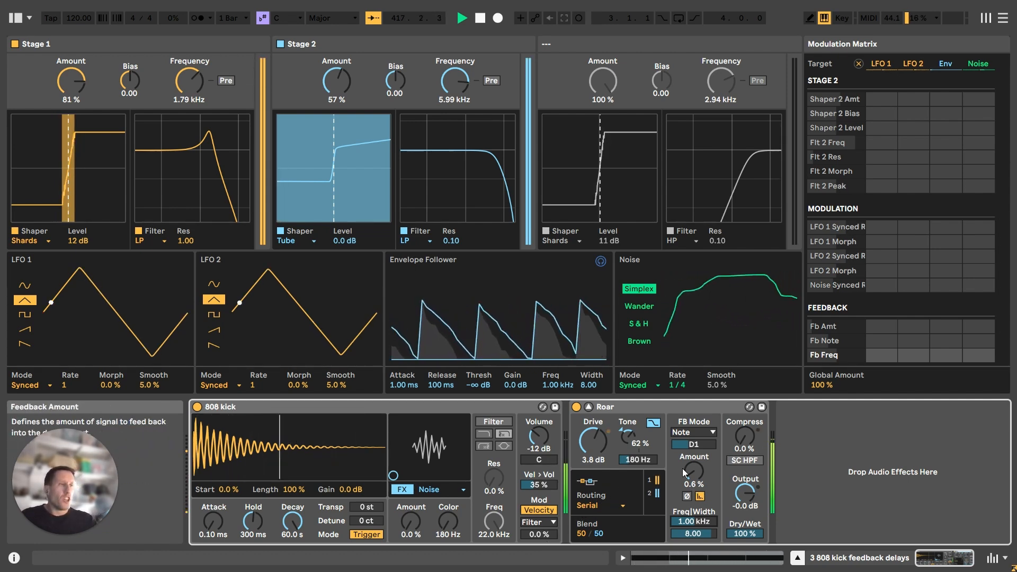
drag(692, 471, 693, 459)
drag(693, 522, 692, 511)
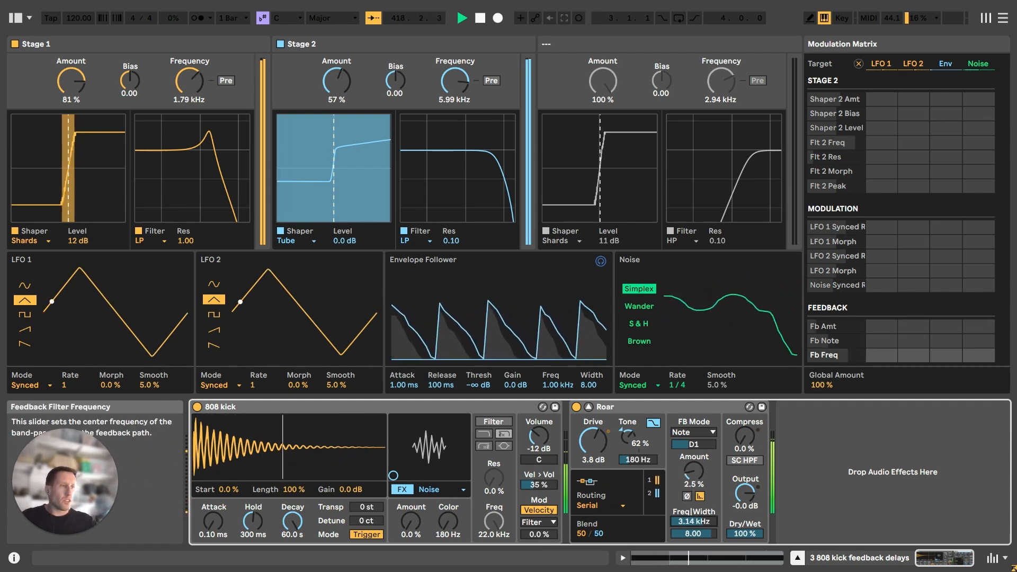
click(693, 534)
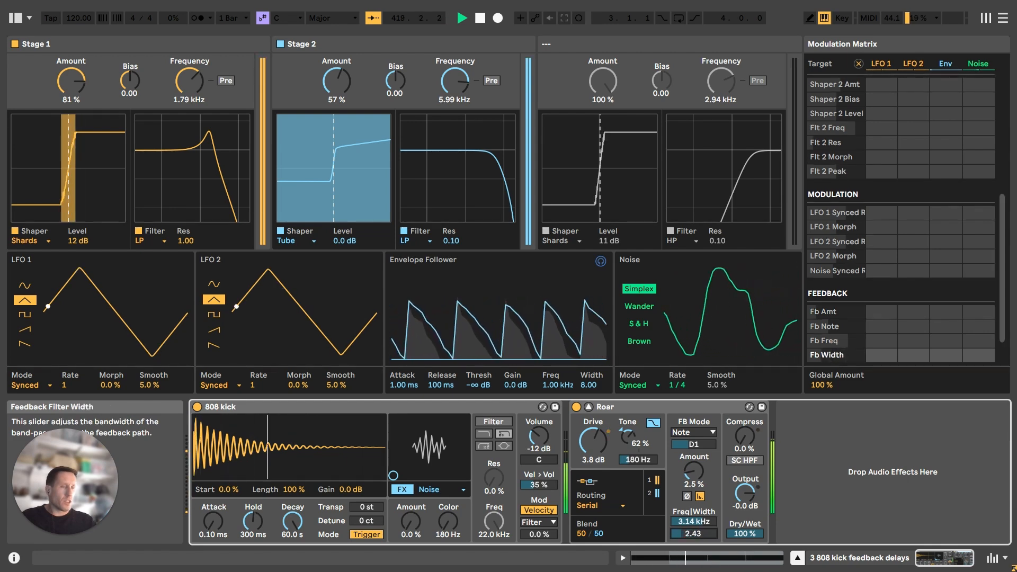
double_click(689, 522)
double_click(696, 533)
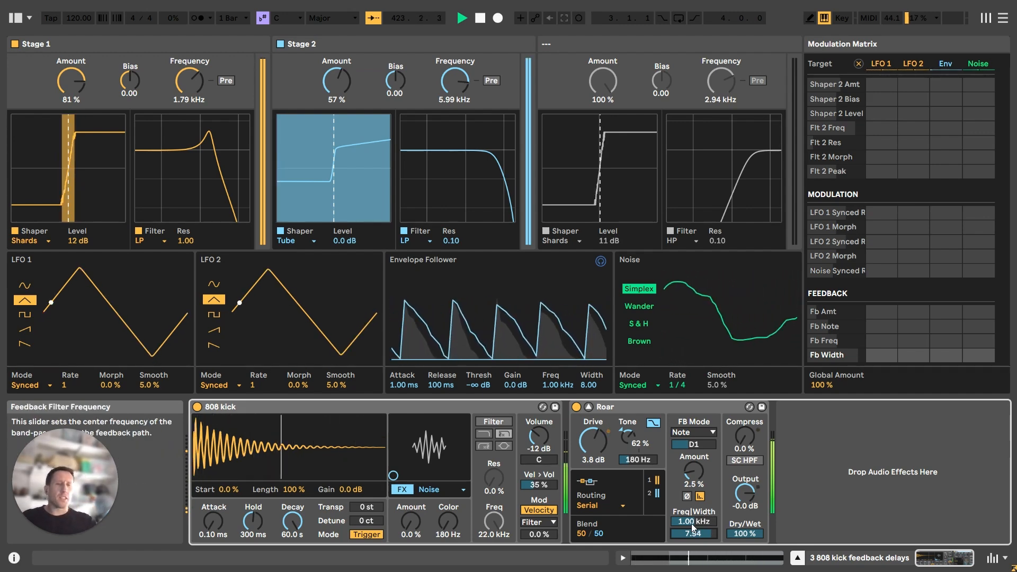
Step: Try feedback filter frequencies of 3.77 kHz and 378 Hz at width 5.15, and restore 1.00 kHz and width 8.00
drag(691, 522, 698, 556)
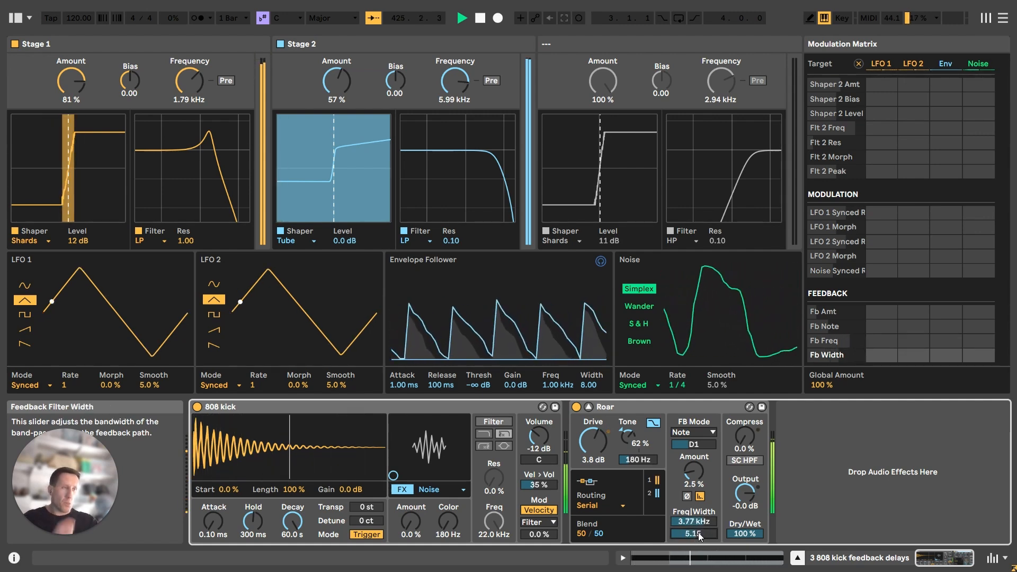
drag(698, 524, 698, 503)
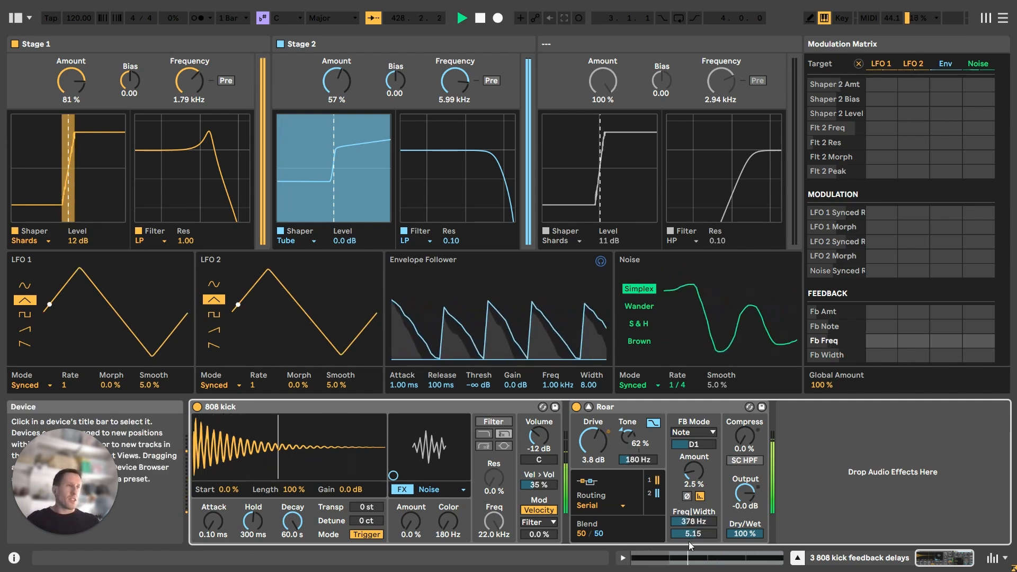
drag(688, 536, 692, 526)
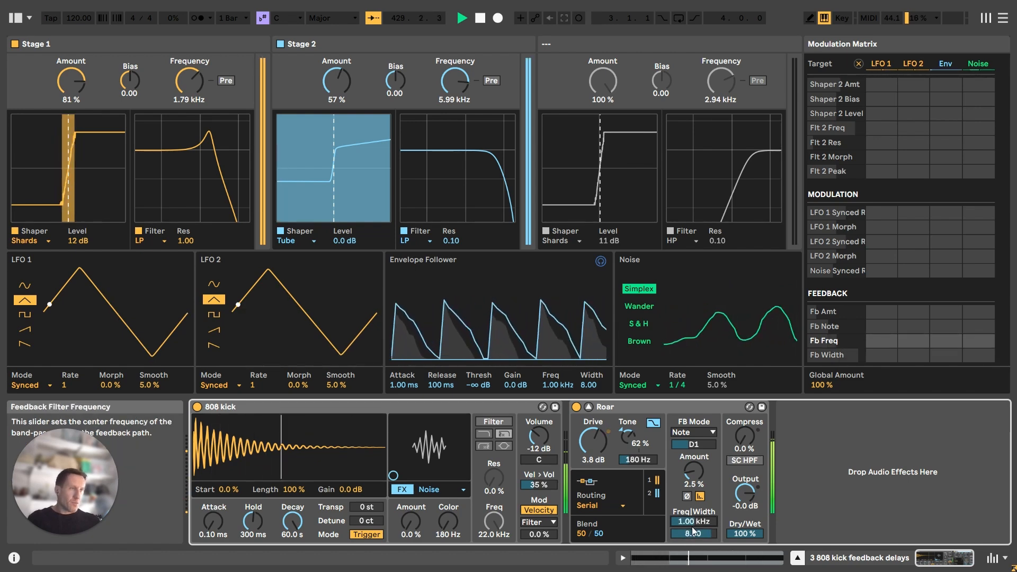
Step: Set Roar's compression to 67% with the sidechain high-pass filter on, and try an output gain of -6.6 dB
click(745, 437)
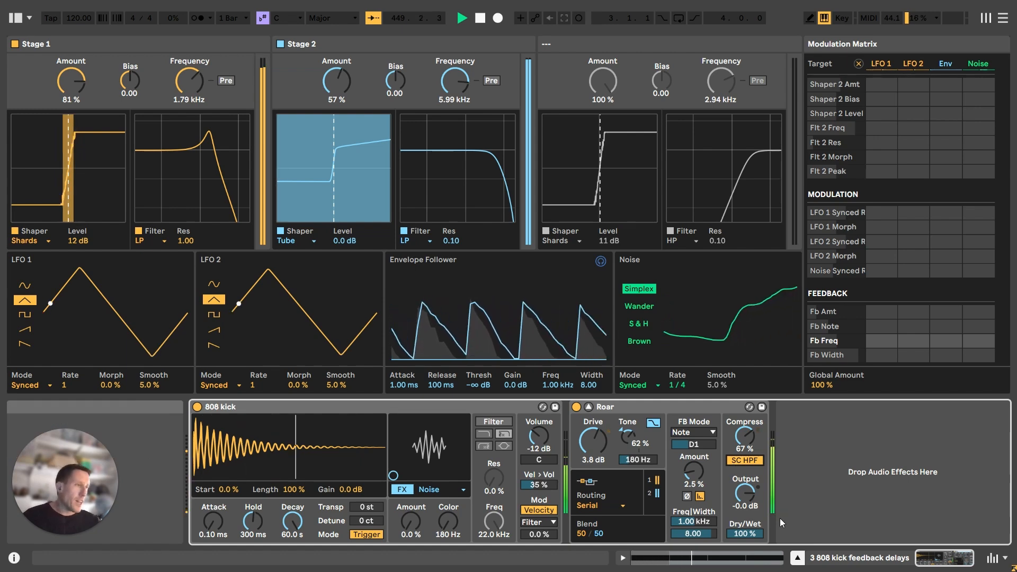
drag(744, 492, 744, 473)
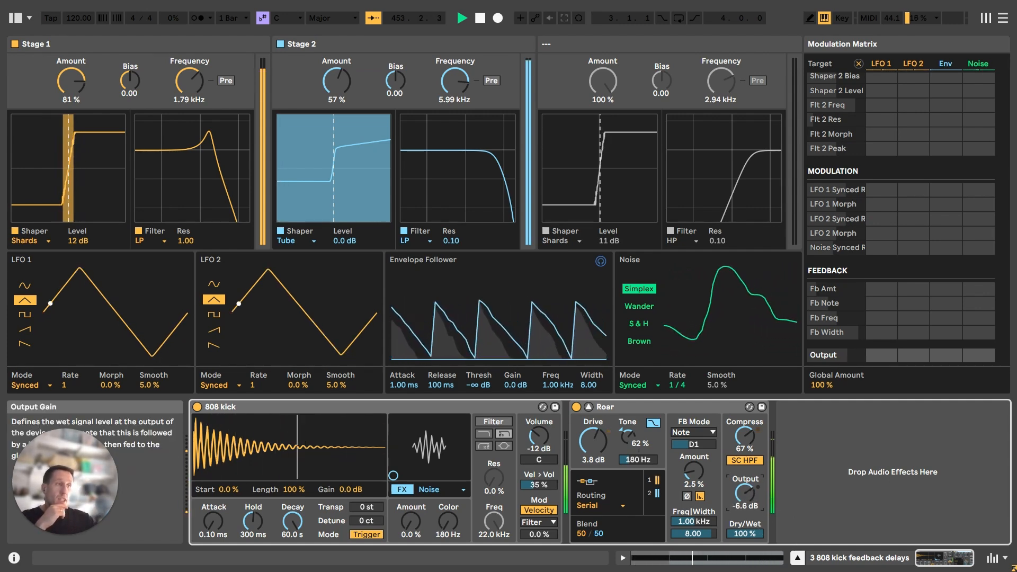
Step: Set Roar's Dry/Wet balance to 52% after trying 27% and 44%
drag(744, 533, 744, 556)
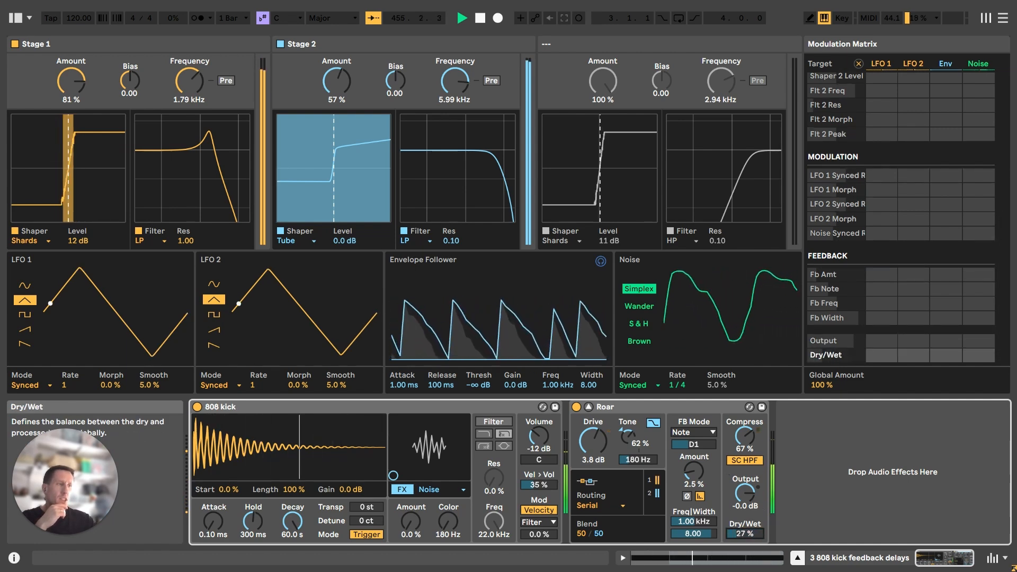
drag(744, 533, 744, 531)
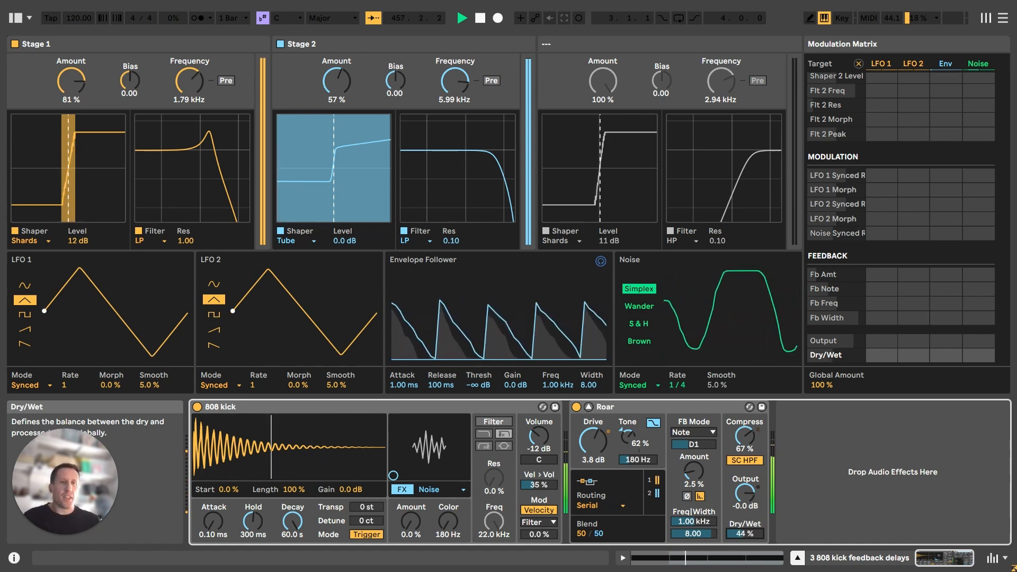
drag(744, 533, 745, 531)
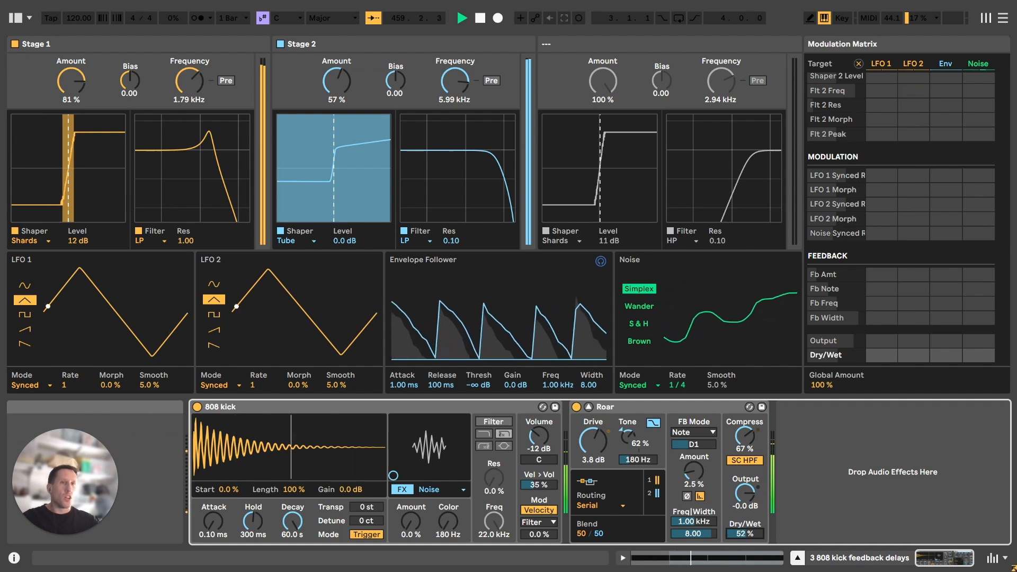
Step: Set LFO 1's waveform to the falling ramp after trying sine and rising ramp, and reset the feedback amount to 0.0%
click(25, 286)
click(25, 329)
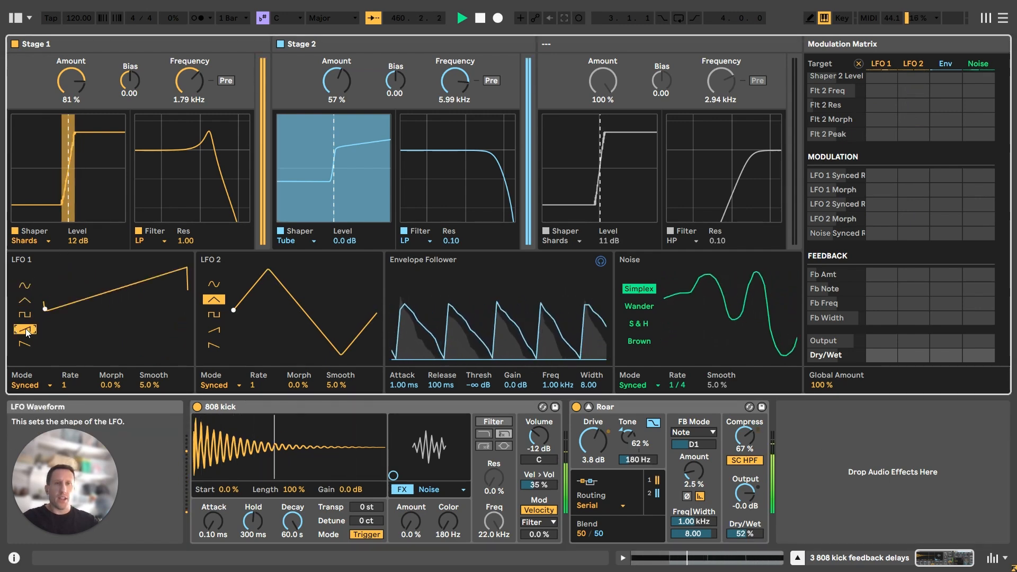
click(25, 344)
double_click(693, 468)
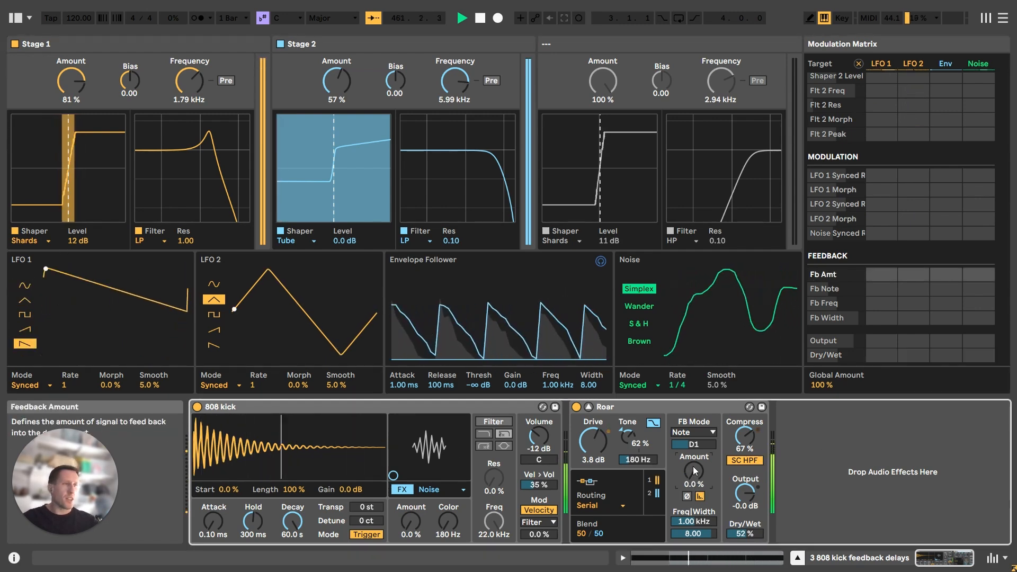
Step: Keep LFO 1 in Synced mode and set its morph to 88%
click(18, 386)
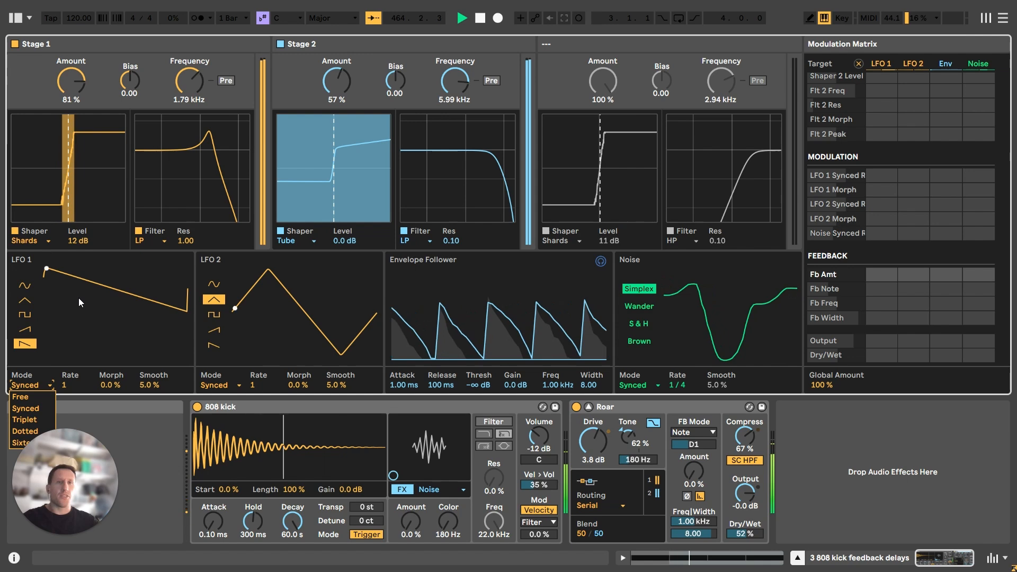
click(22, 295)
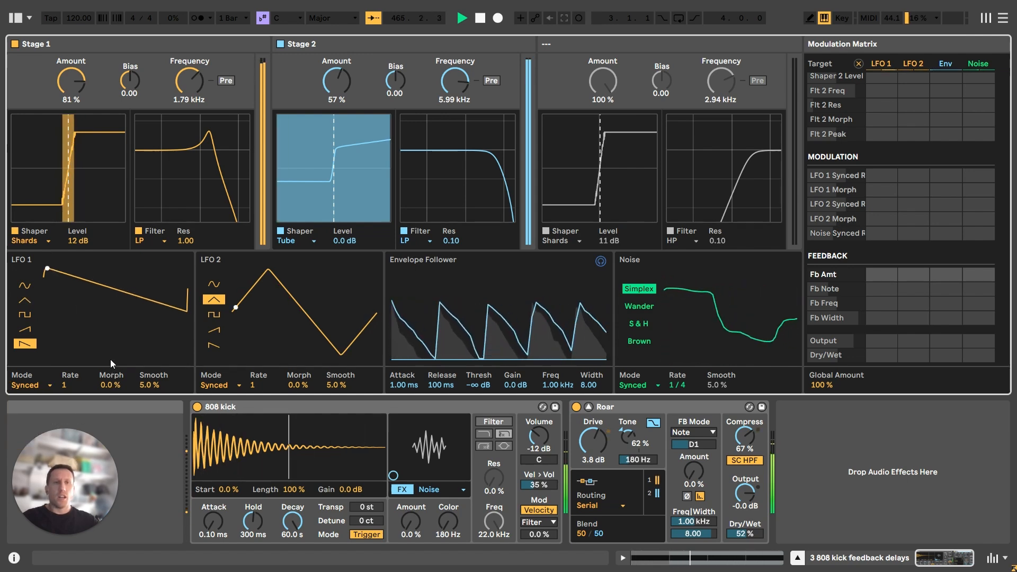
drag(112, 388, 111, 339)
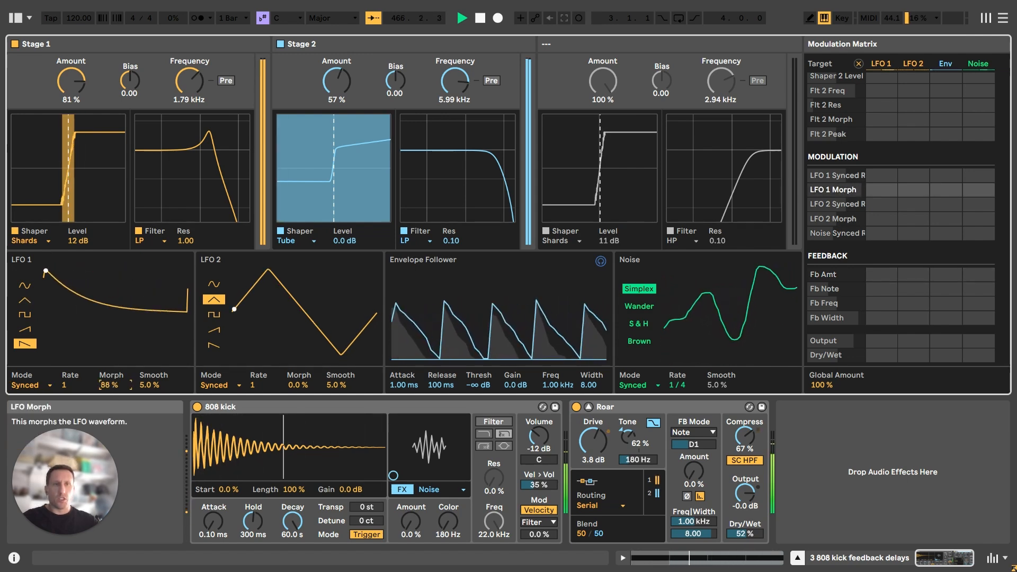
Step: Set LFO 1 to a sine waveform with 31% morph and 100% smoothing, after trying the square waveform with morph reset
click(22, 316)
double_click(102, 387)
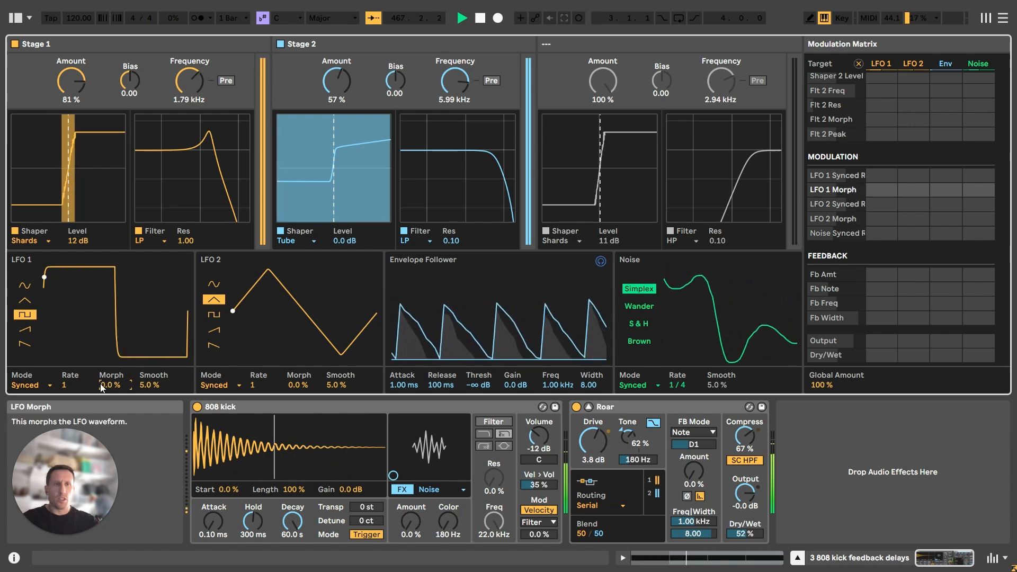
drag(141, 390, 141, 339)
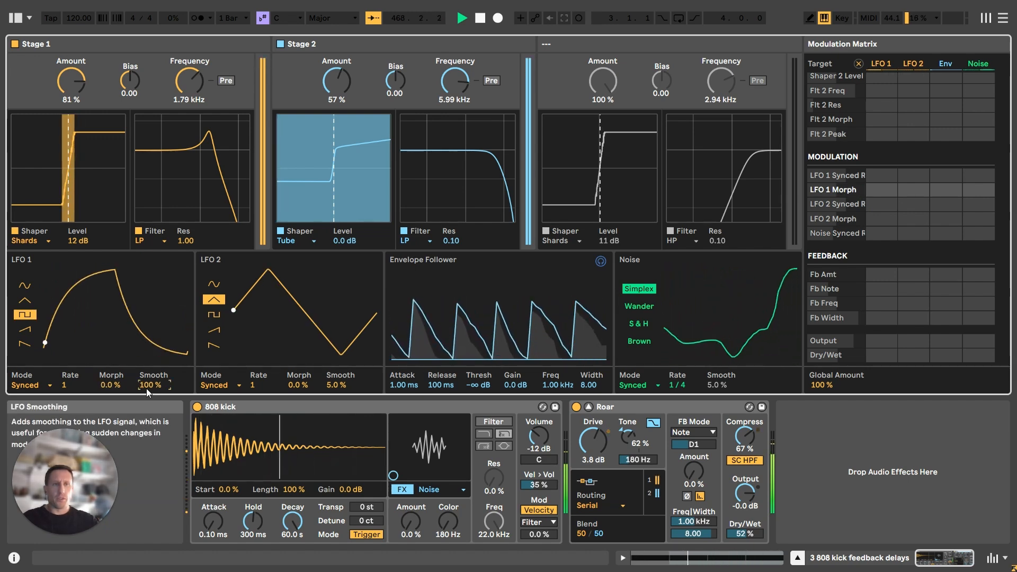
click(25, 285)
mouse_move(122, 380)
mouse_down()
mouse_move(122, 403)
mouse_move(109, 386)
mouse_up()
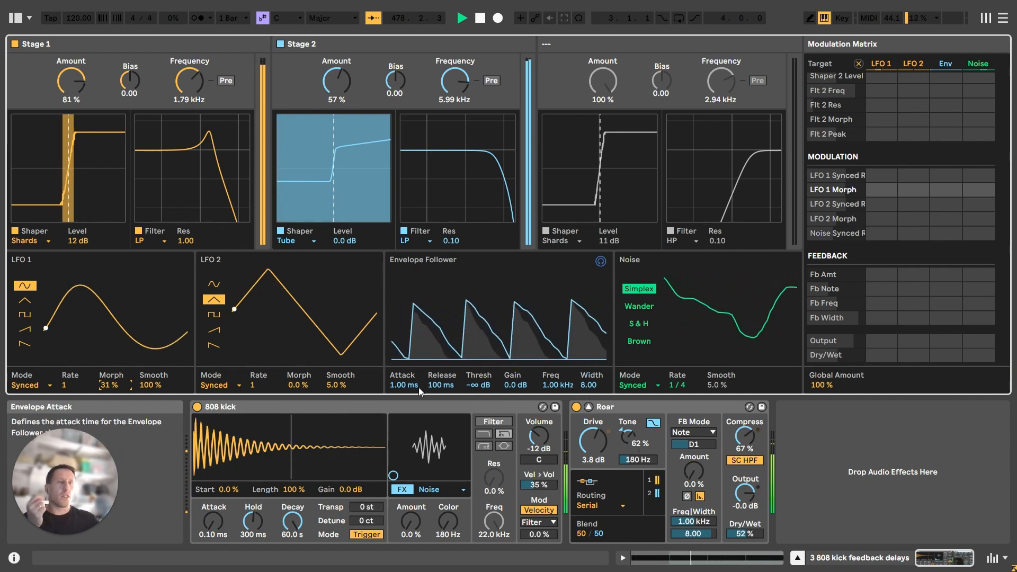
Step: Try envelope follower release times of 3.00 s and 662 ms, with a threshold of -27 dB
drag(441, 386, 441, 296)
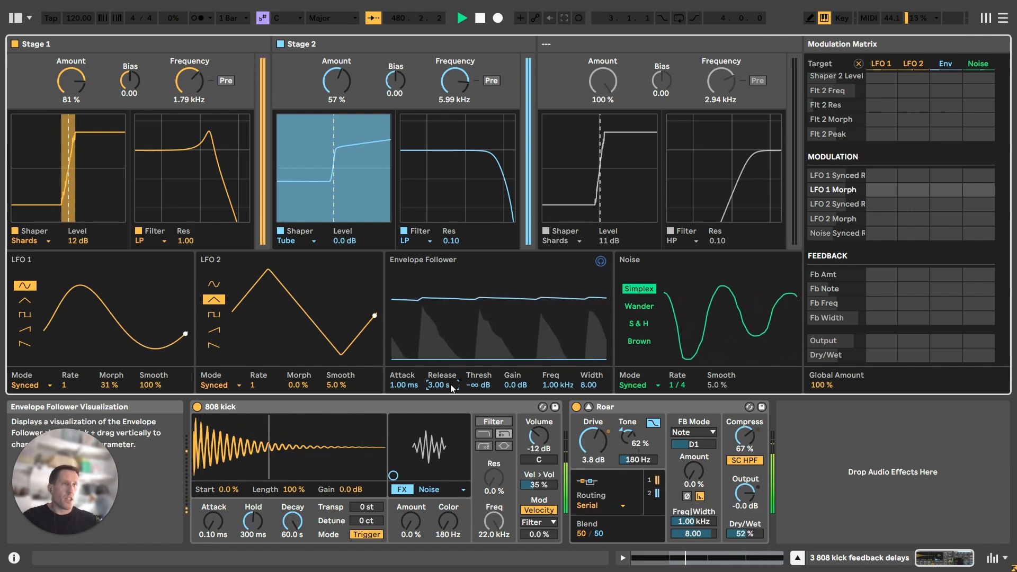
drag(448, 386, 448, 417)
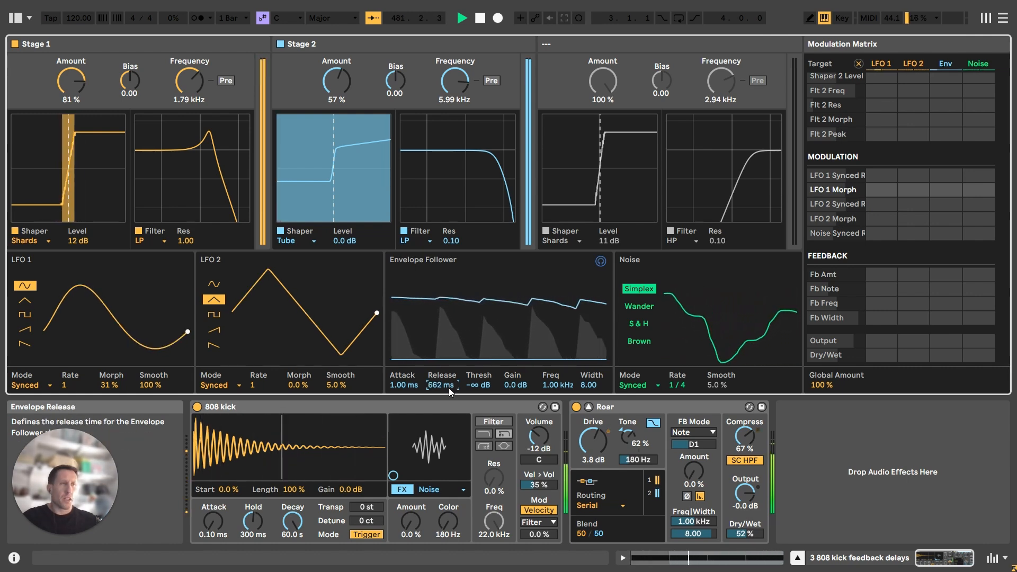
mouse_move(479, 385)
mouse_down()
mouse_move(479, 366)
mouse_move(479, 384)
mouse_up()
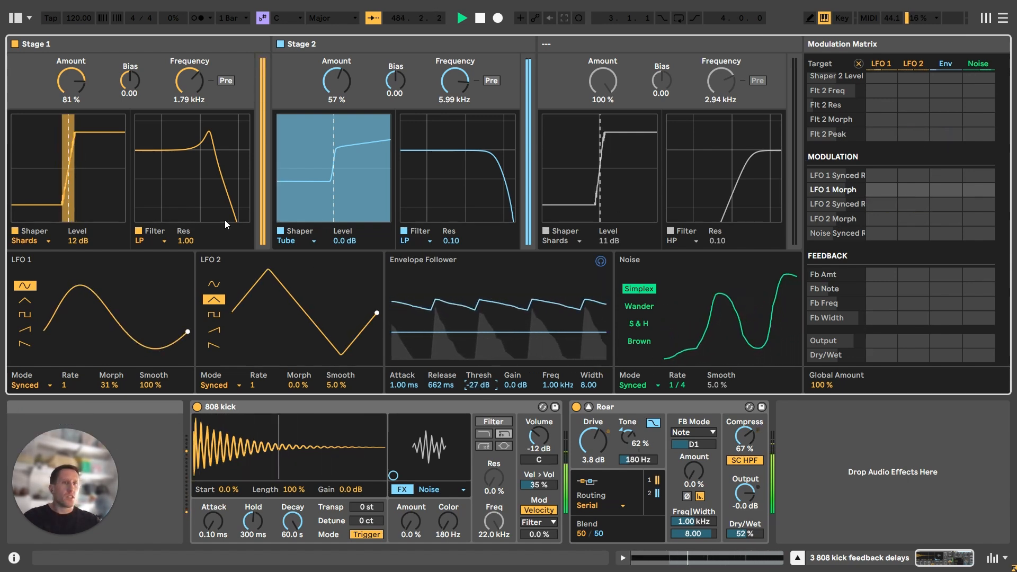
Step: Try a Stage 1 shaper amount of 75% with envelope modulation of -100 on Shaper 1 Amt
click(68, 84)
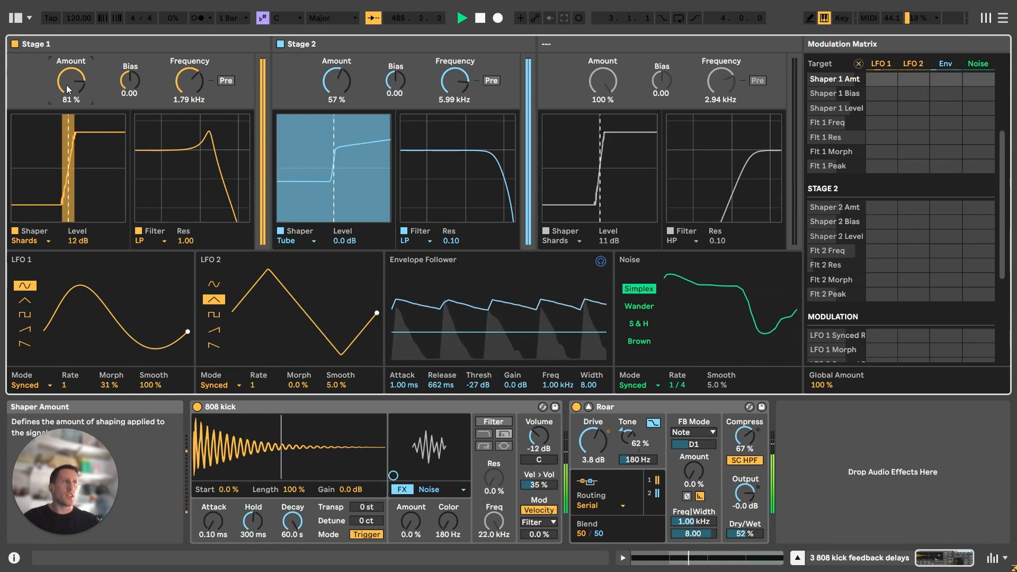
drag(68, 84, 68, 91)
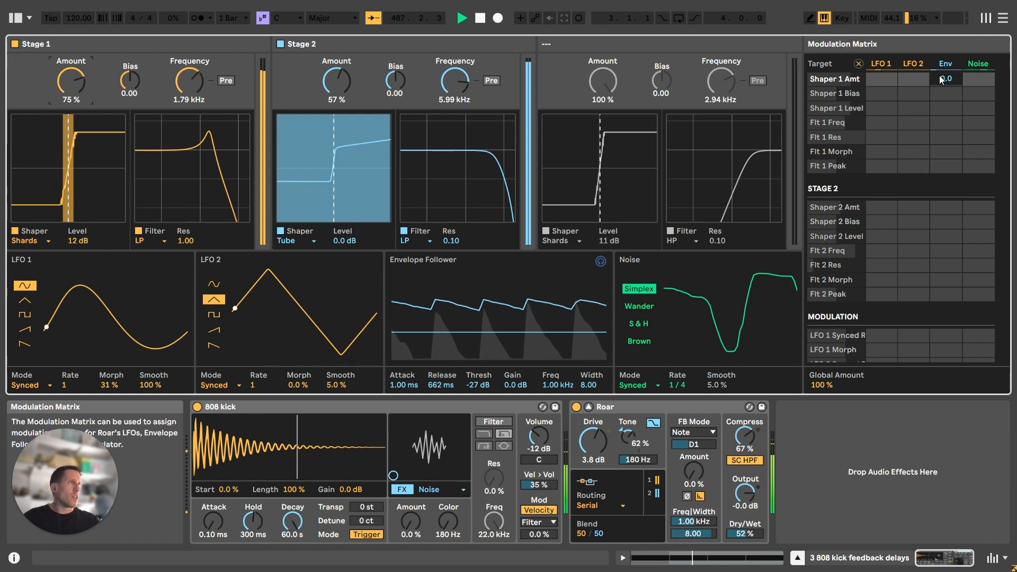
drag(942, 79, 942, 132)
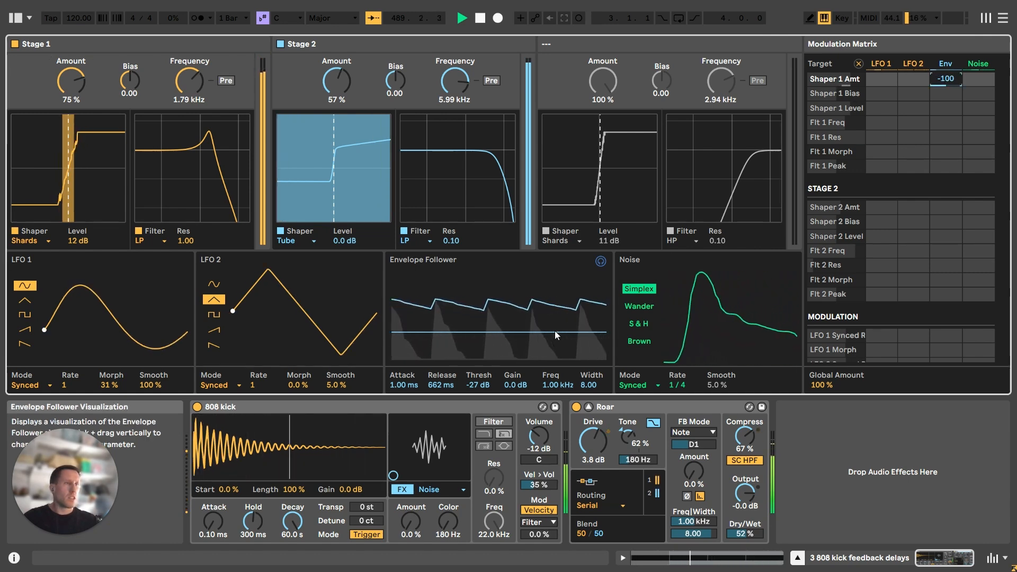
Step: Reset the envelope follower's release and threshold to their defaults
double_click(449, 386)
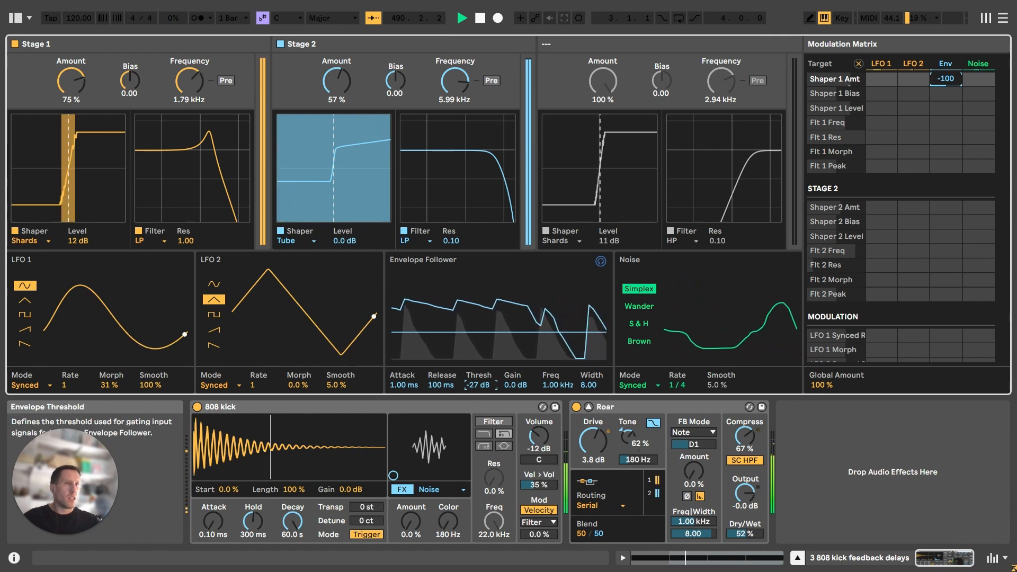
double_click(474, 389)
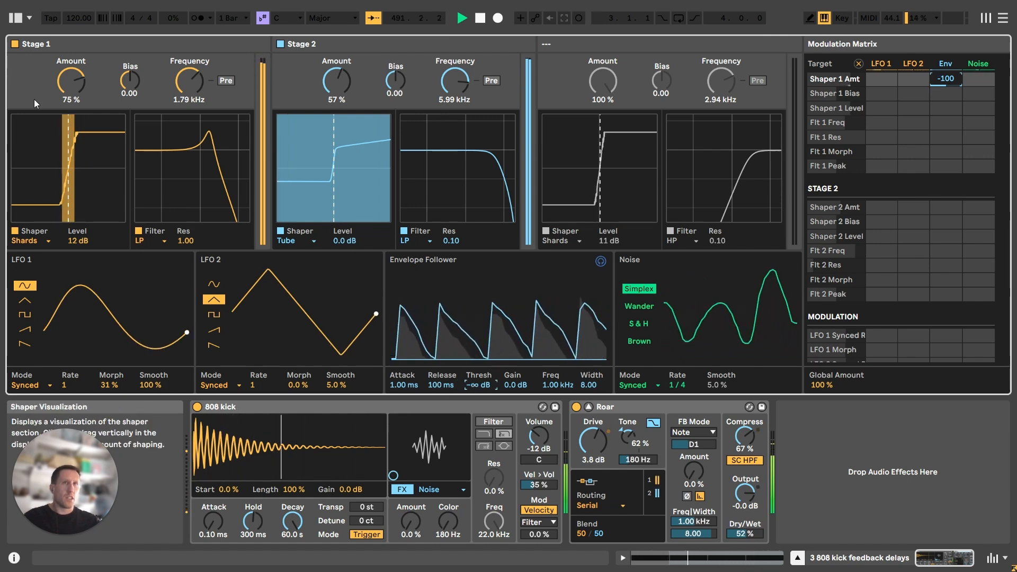
Step: Mute Stage 2, and set Stage 1's shaper amount to 81% and filter frequency to 1.09 kHz
drag(70, 81, 70, 73)
click(280, 43)
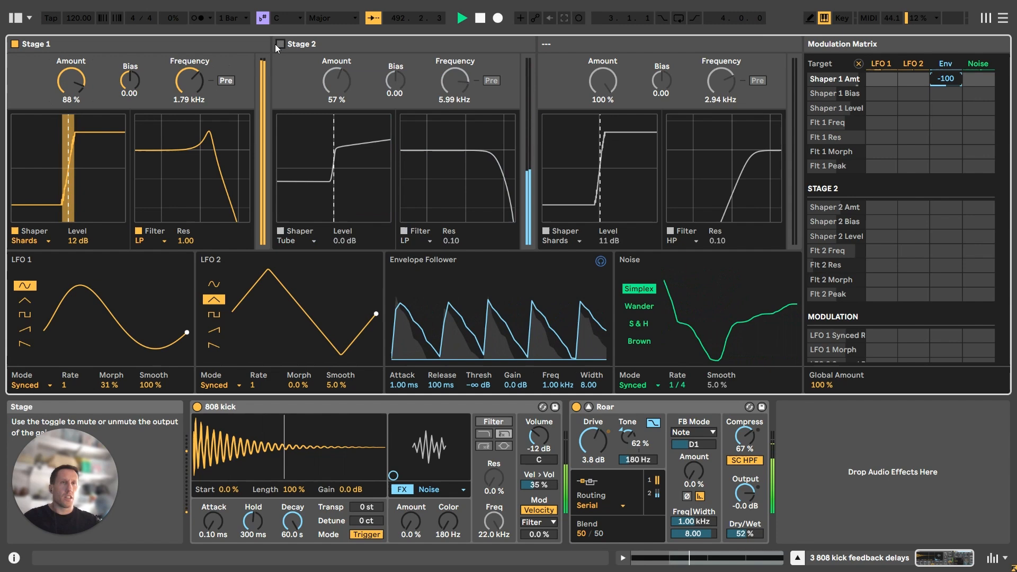
drag(71, 80, 71, 83)
drag(189, 81, 189, 86)
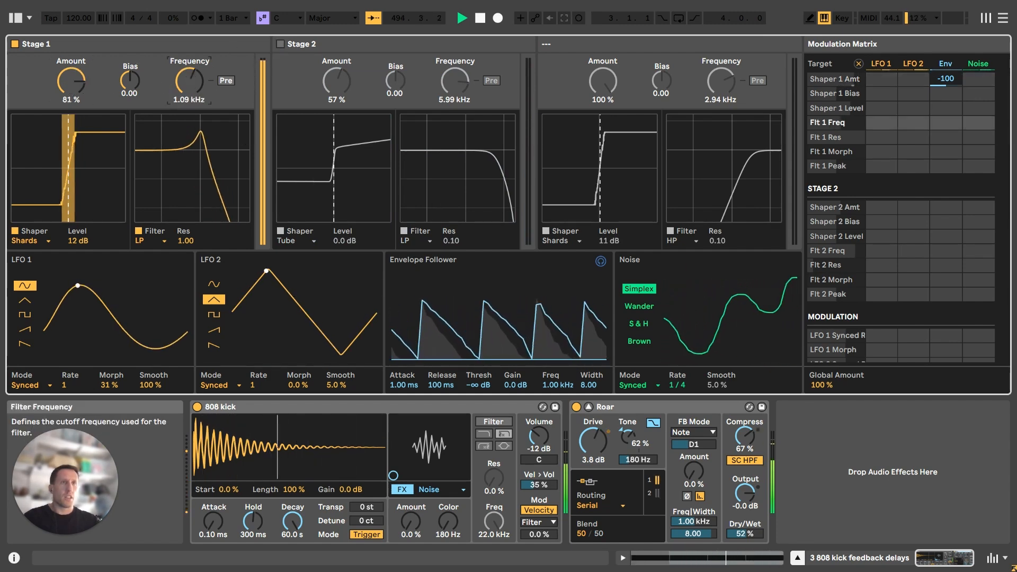
Step: Clear the envelope modulation from Shaper 1 Amt and assign the envelope to Flt 1 Freq at 100
double_click(952, 80)
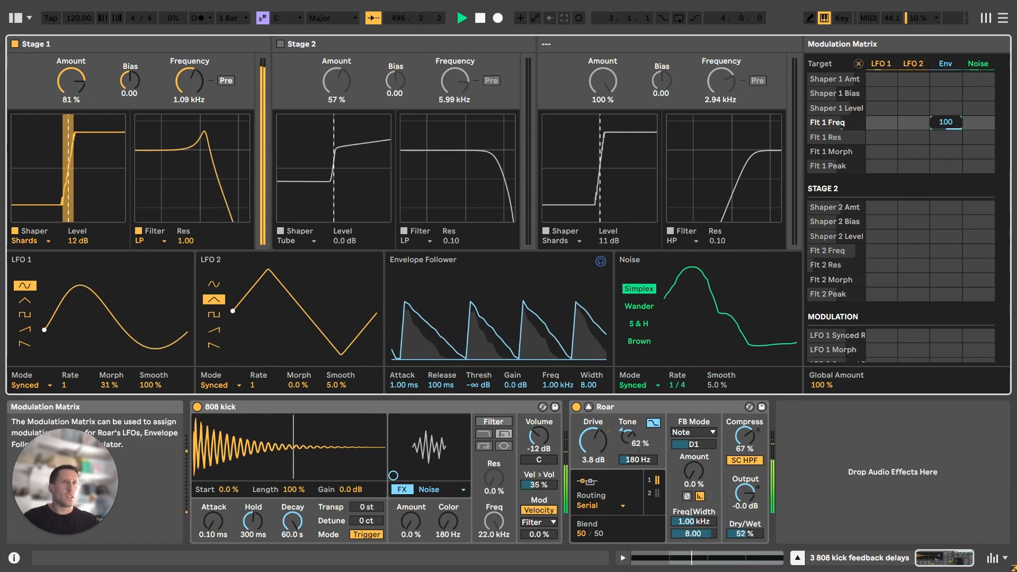
drag(946, 122, 946, 79)
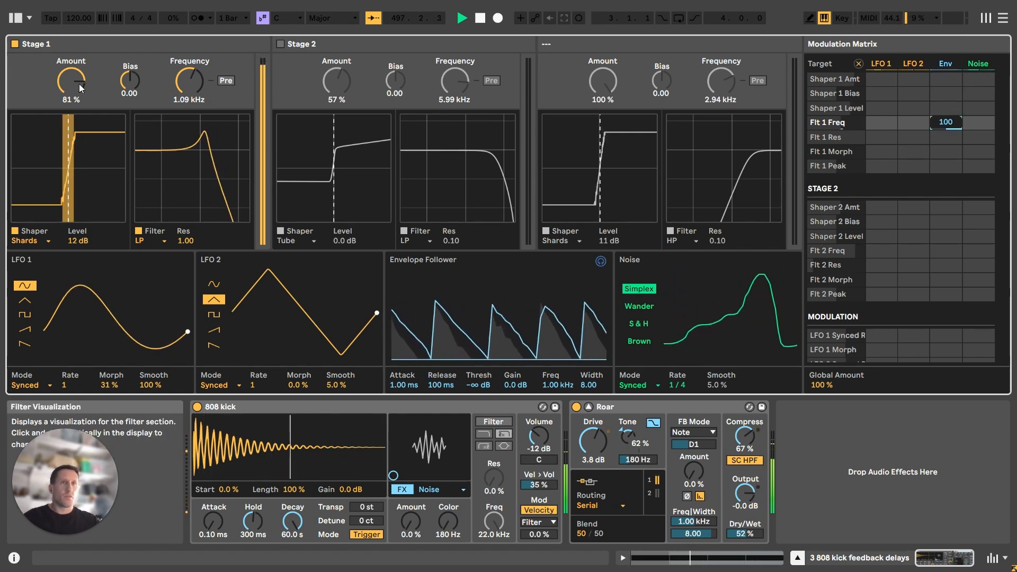
Step: Raise Stage 1's shaper amount to 100% and Roar's feedback amount to 3.6%
drag(79, 84, 78, 73)
drag(693, 471, 693, 466)
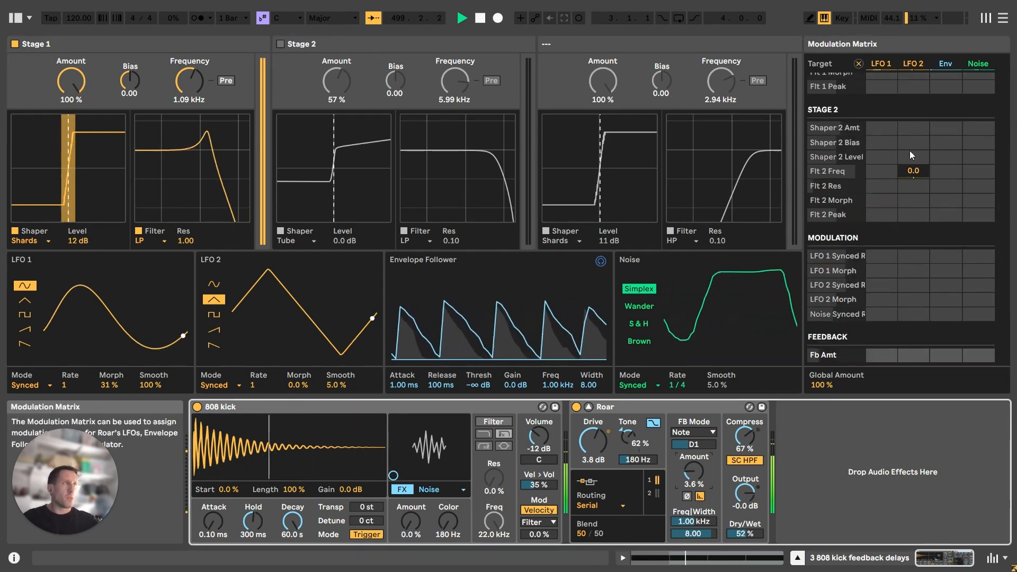
Step: Set the envelope follower's release to 745 ms and width to 8.14, keeping its gain at 0.0 dB
scroll(919, 87, up, 3)
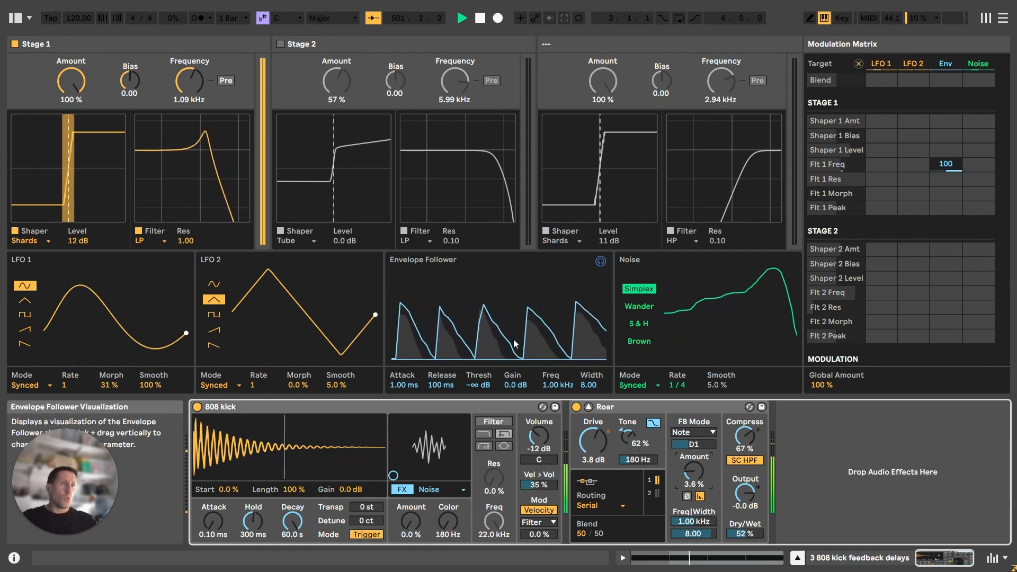
drag(444, 380, 443, 349)
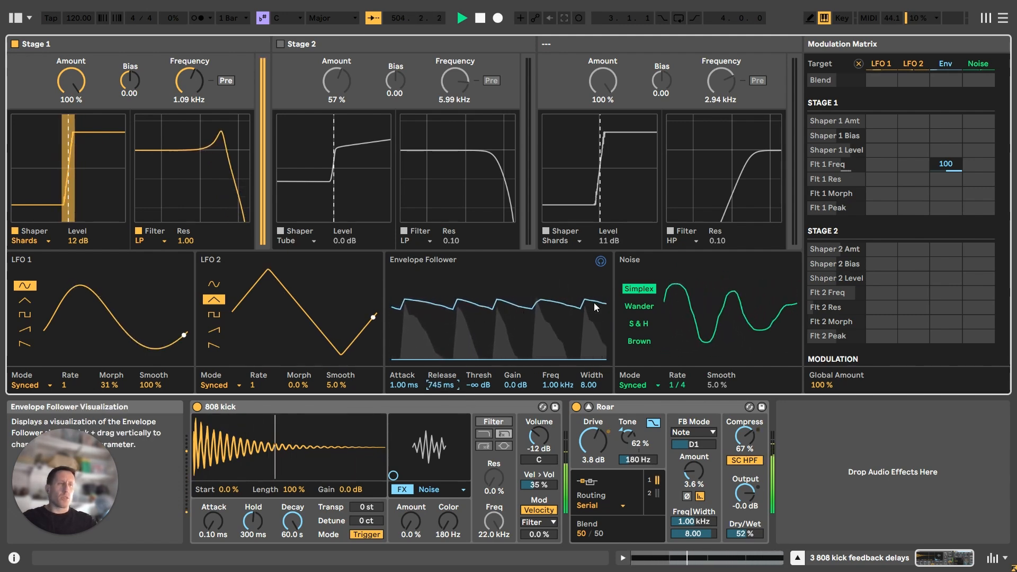
mouse_move(516, 386)
mouse_down()
mouse_move(516, 368)
mouse_move(516, 387)
mouse_up()
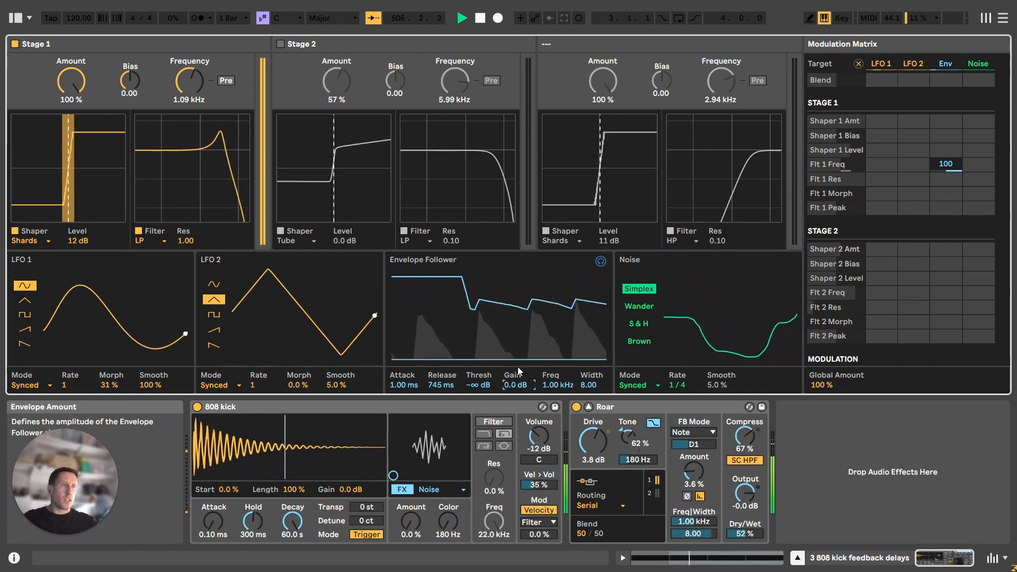
drag(598, 383, 598, 382)
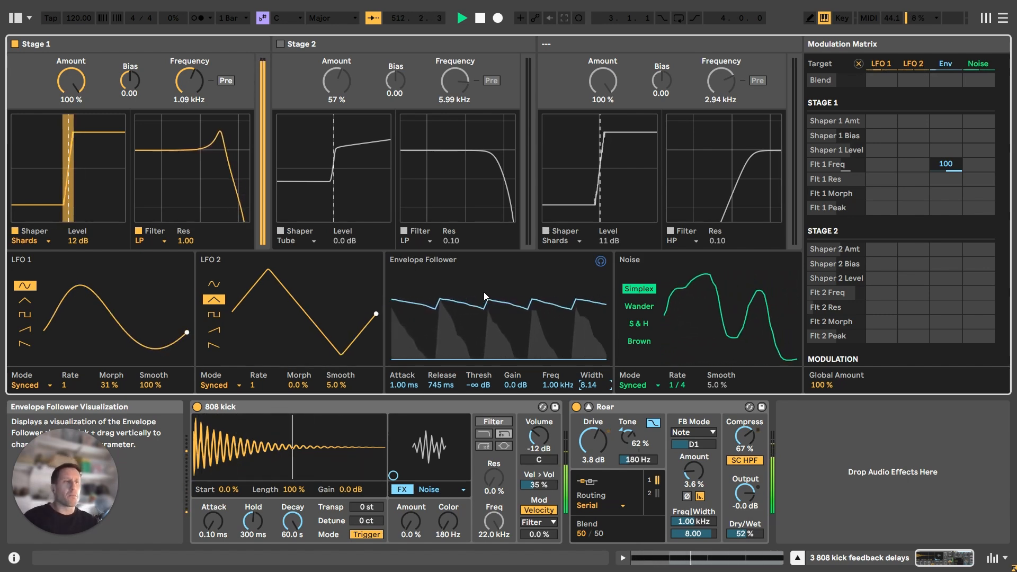
Step: Set Stage 1's filter frequency to 2.49 kHz, and reset both its envelope modulation and the feedback amount
drag(189, 81, 189, 62)
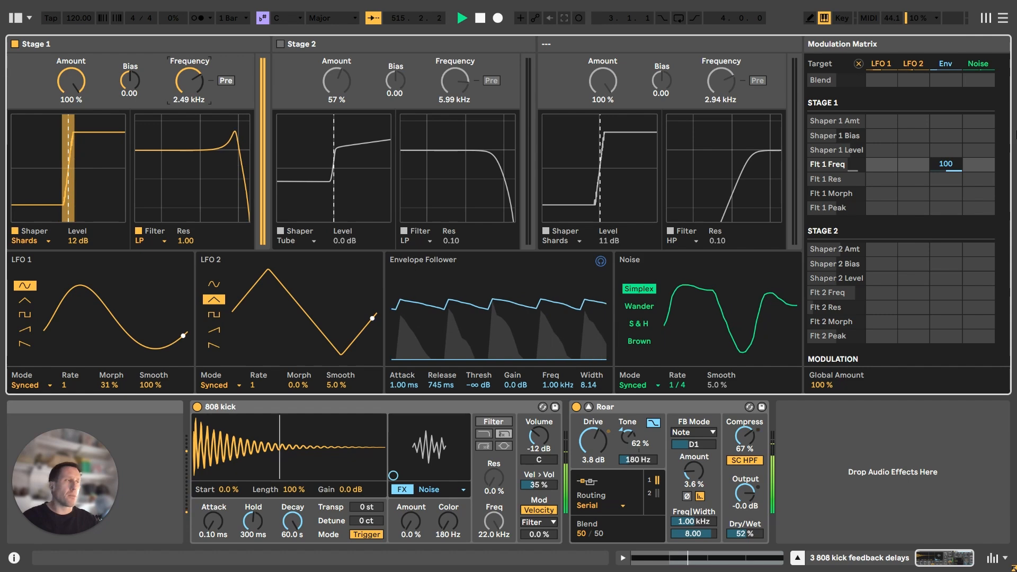
double_click(948, 164)
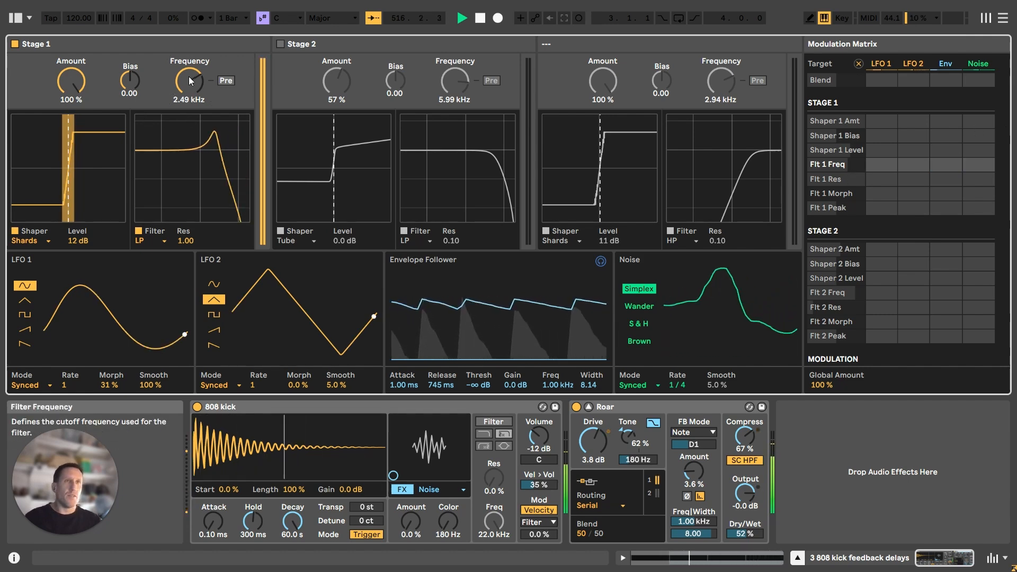
double_click(688, 474)
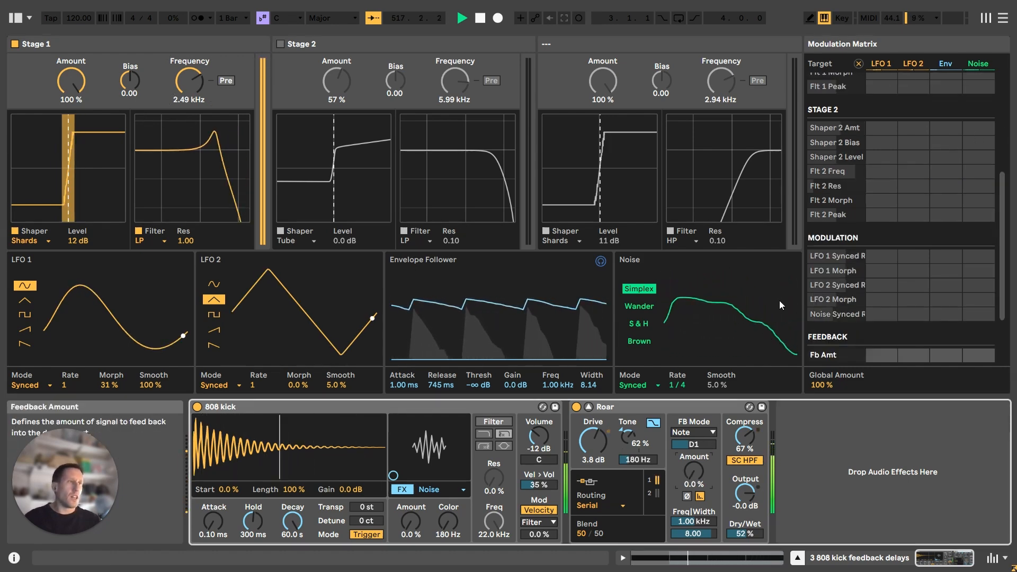
Step: Try the Wander, S & H and Brown noise types, and return the noise modulator to Simplex
click(642, 307)
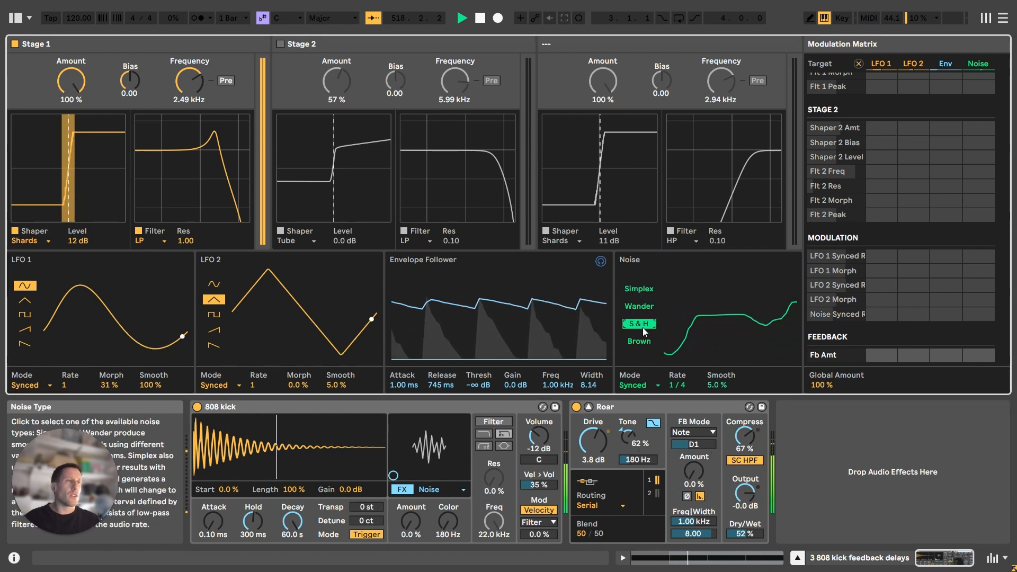
click(643, 324)
click(642, 342)
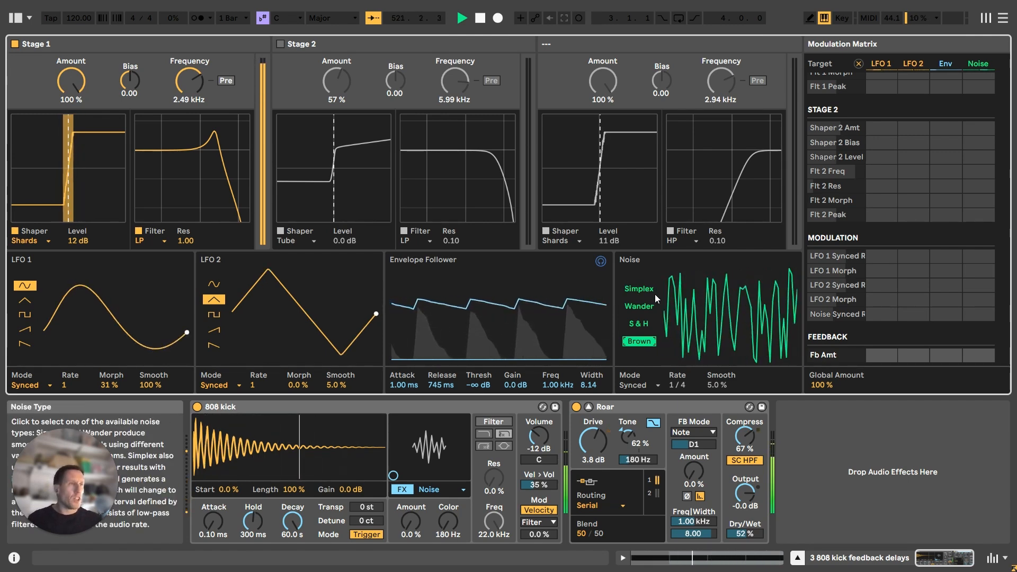
click(645, 326)
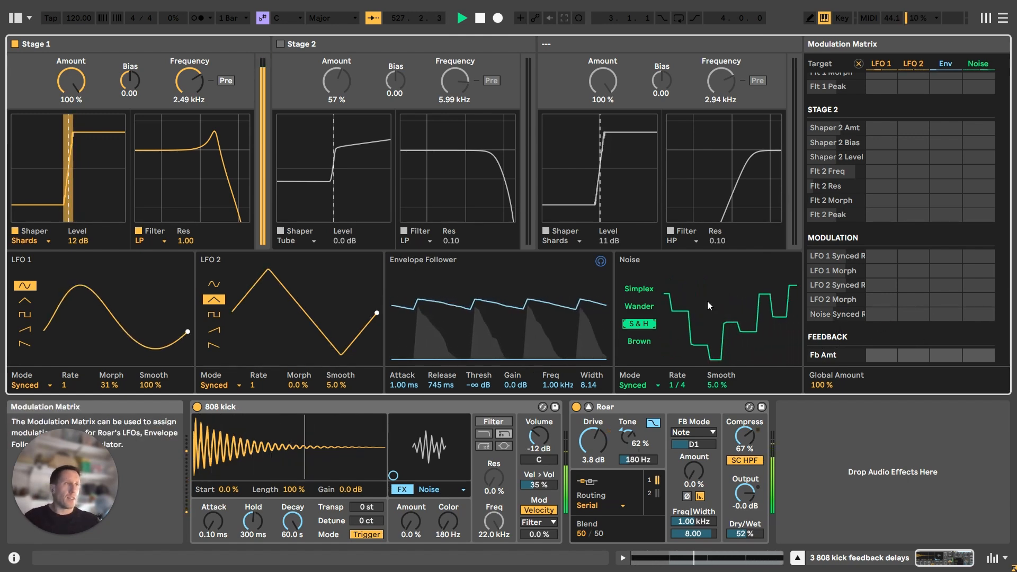
click(655, 305)
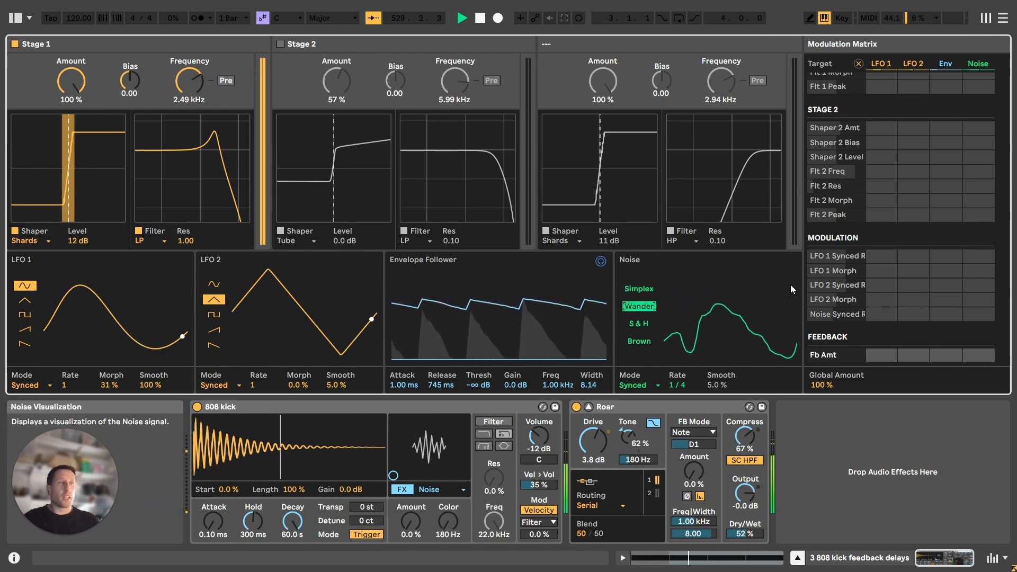
click(642, 289)
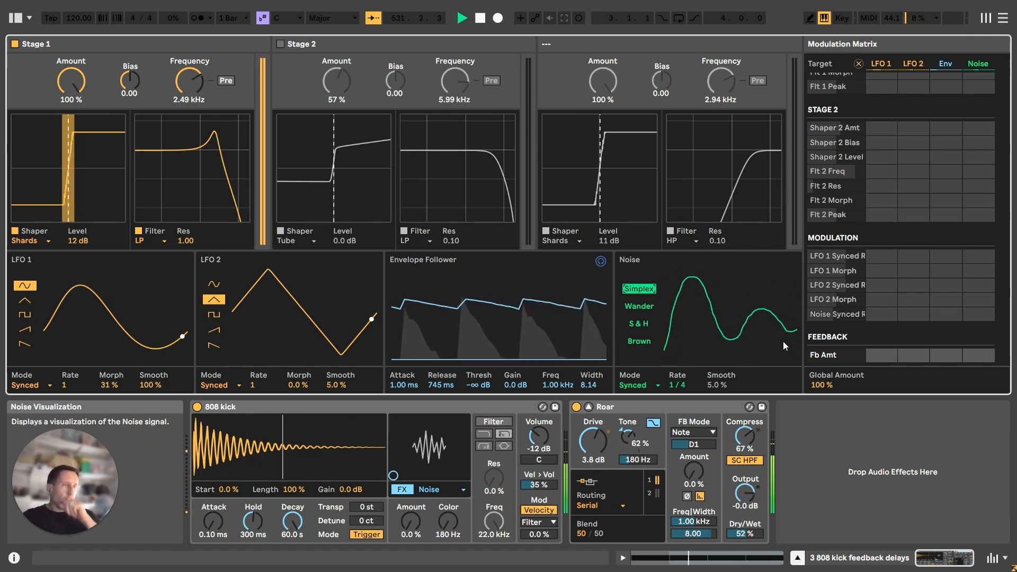
Step: Keep the noise modulator in Synced mode, switch it to S & H, and set its smoothing to 100%
click(637, 386)
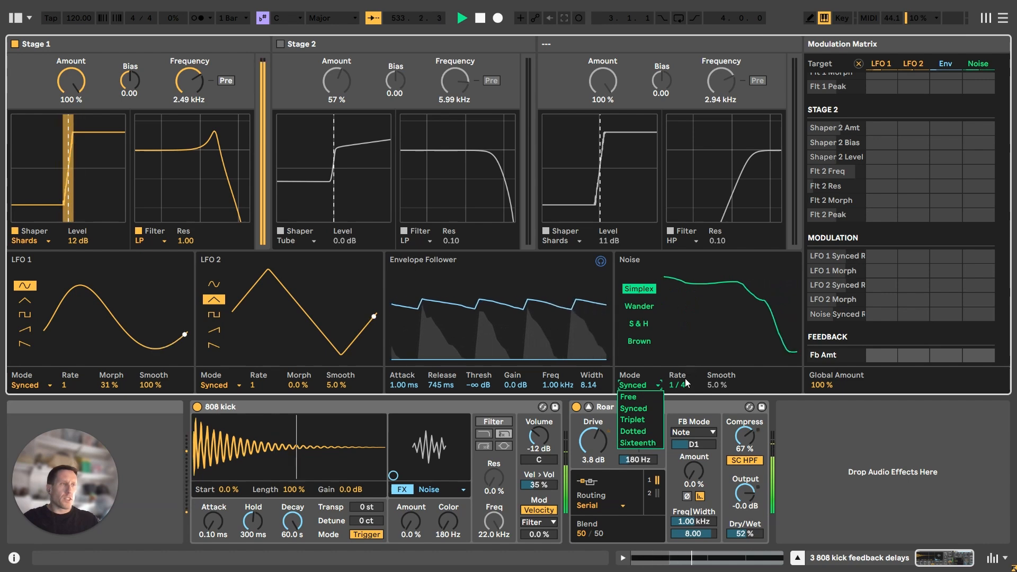
click(729, 380)
drag(711, 387, 711, 360)
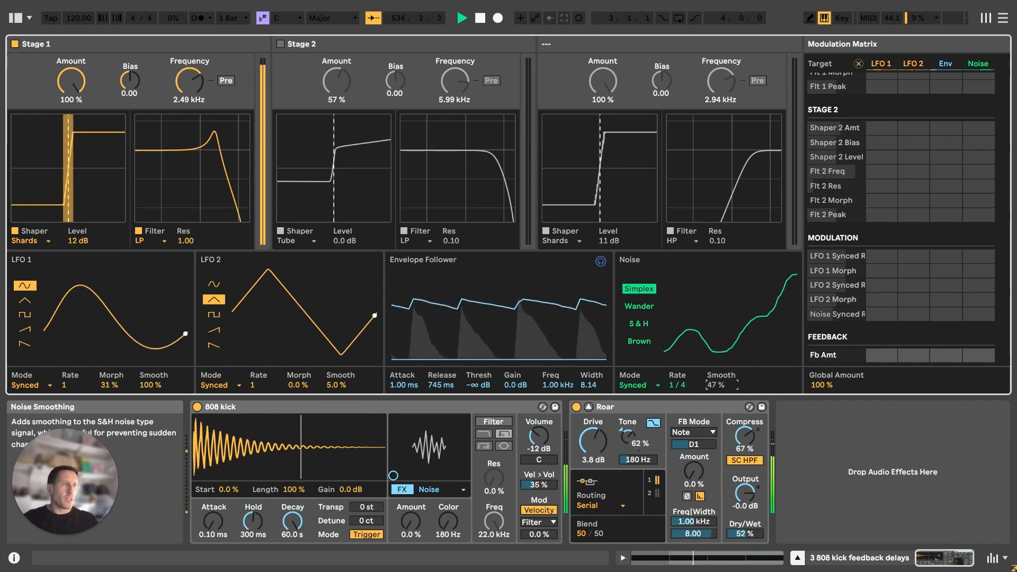
click(639, 324)
click(729, 387)
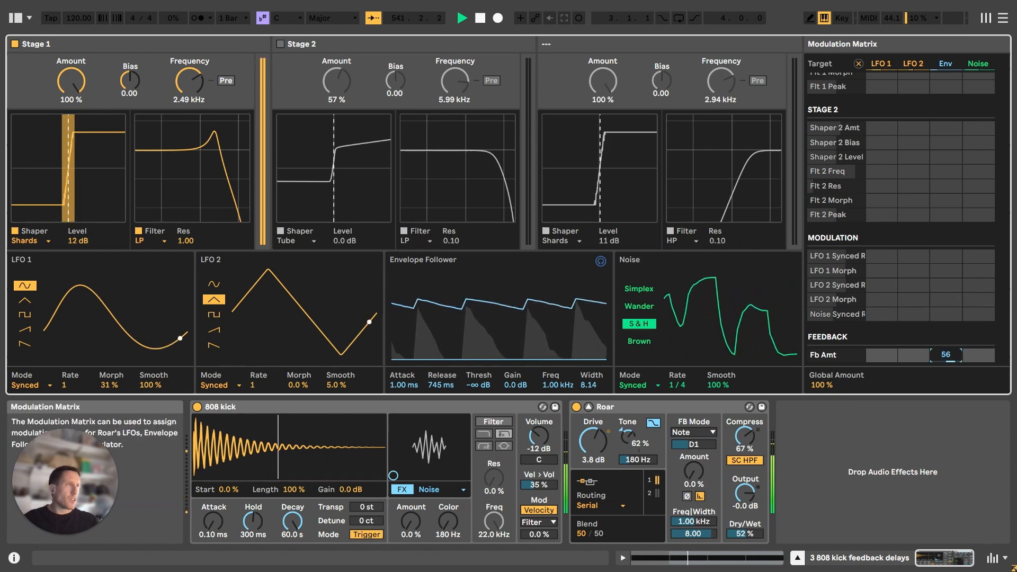
Step: Set the feedback amount to 18%, and replace its envelope modulation with noise modulation of -100 on Fb Amt
drag(704, 467, 704, 461)
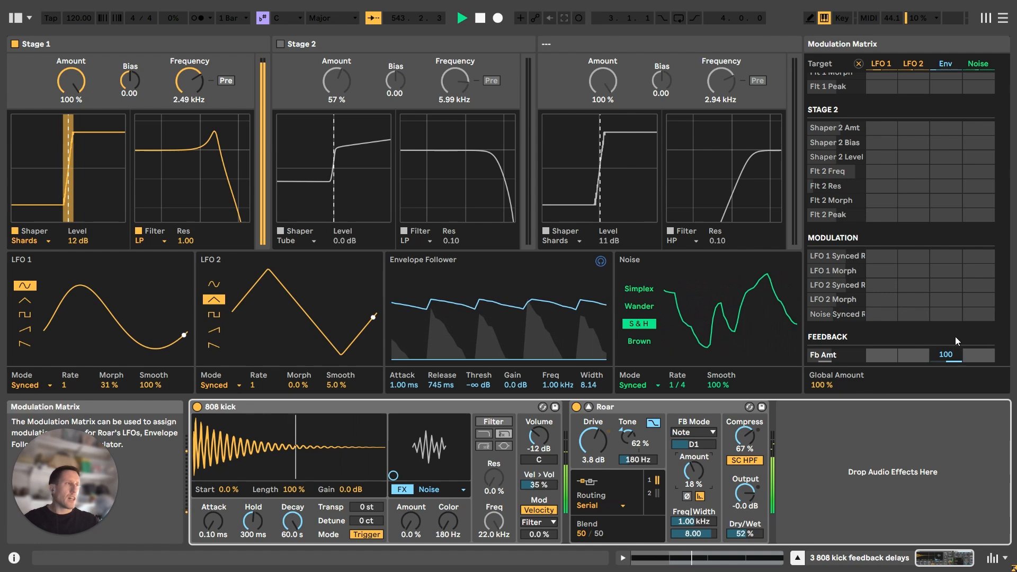
double_click(941, 356)
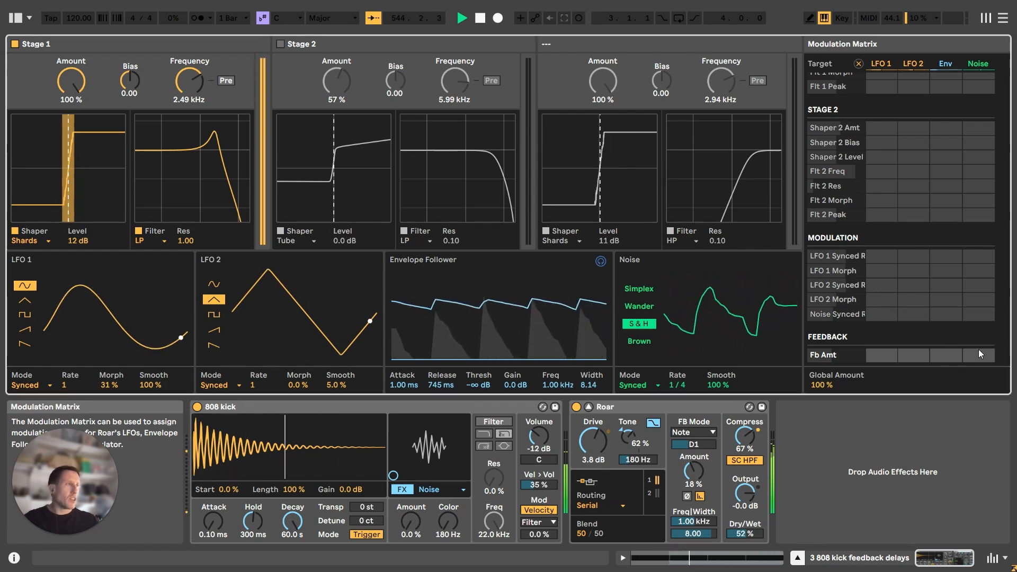
click(978, 355)
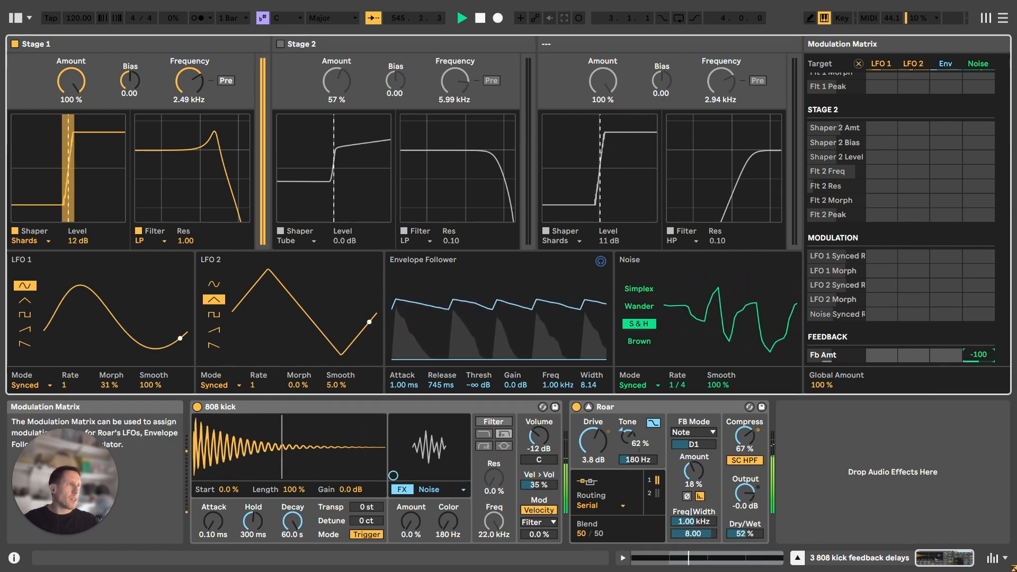
click(947, 355)
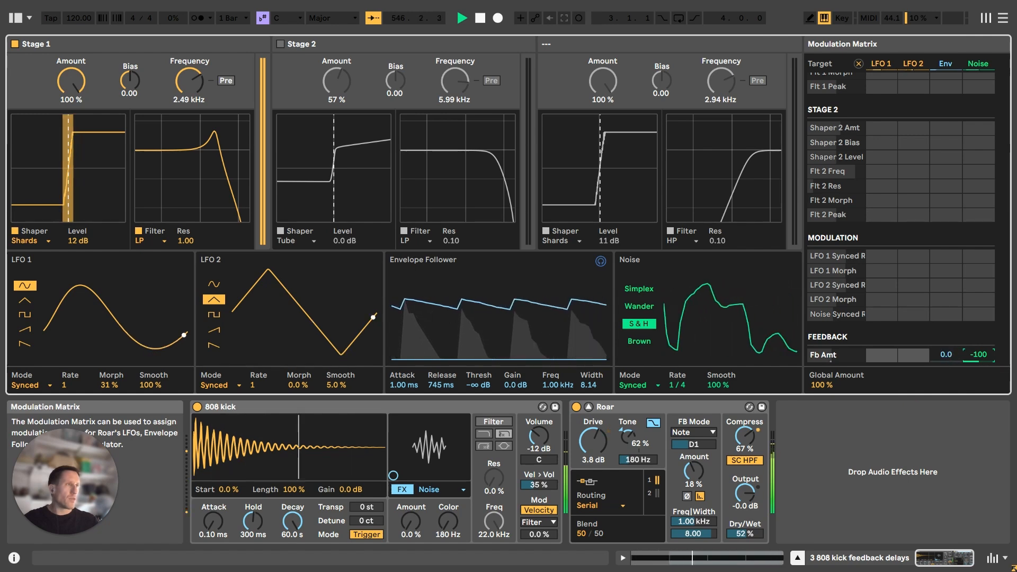
Step: Clear the modulation assignments on Fb Amt and set Roar's feedback amount to 0%
drag(945, 355, 945, 323)
key(ctrl+z)
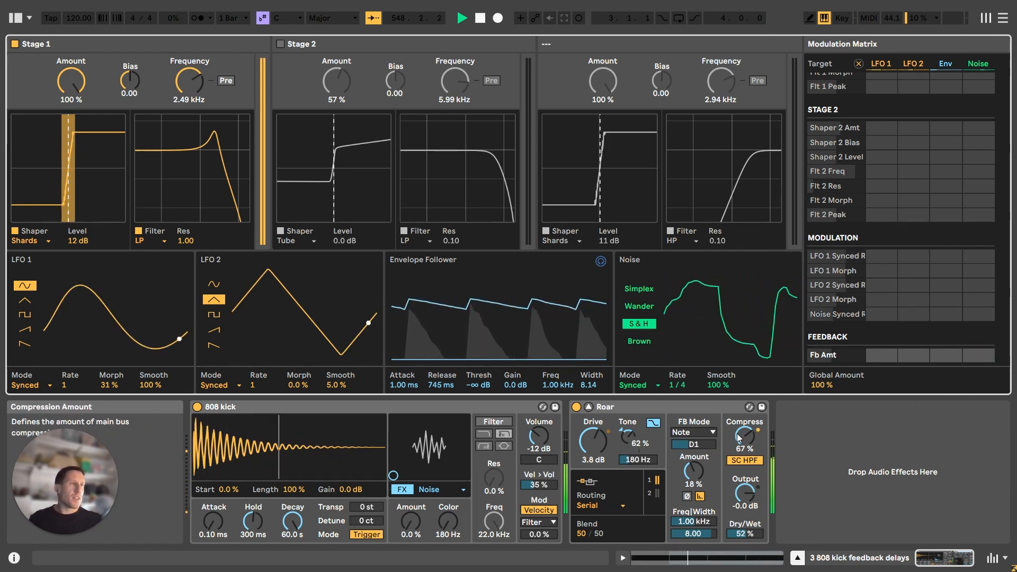
drag(700, 471, 700, 503)
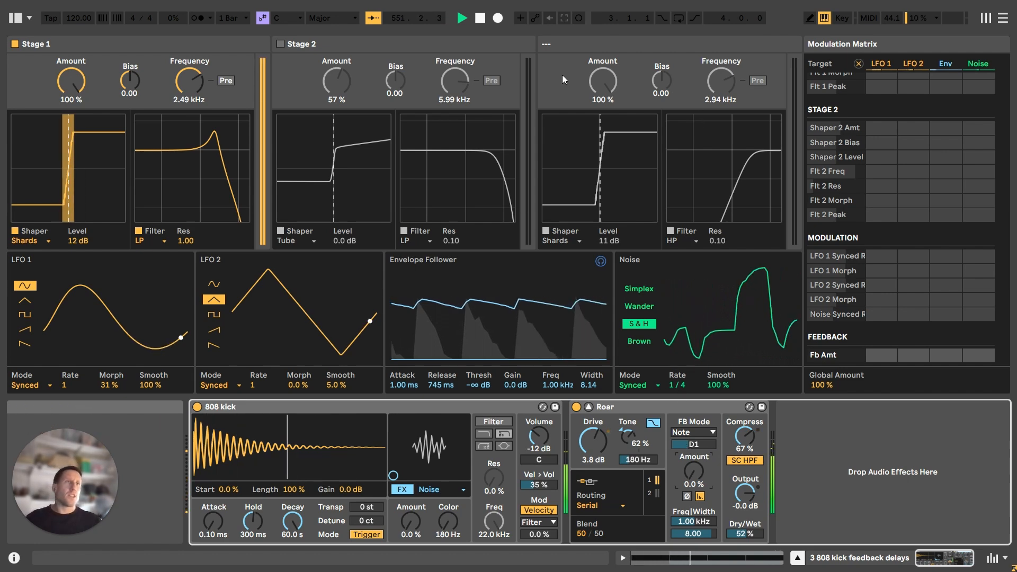
Step: Switch the solo to the second 808 kick track and expand its Roar device to review the modulation matrix
click(589, 406)
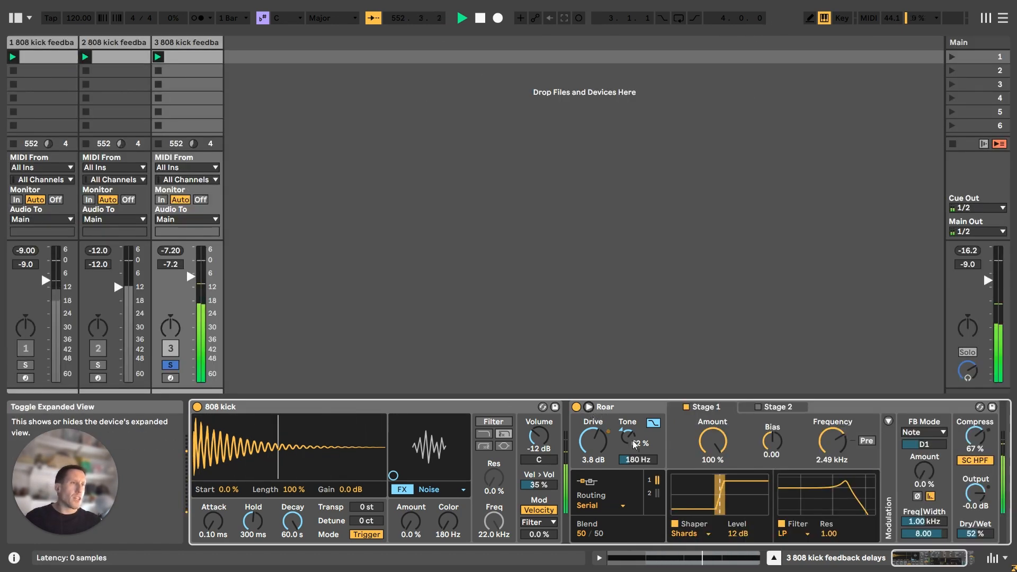
click(98, 365)
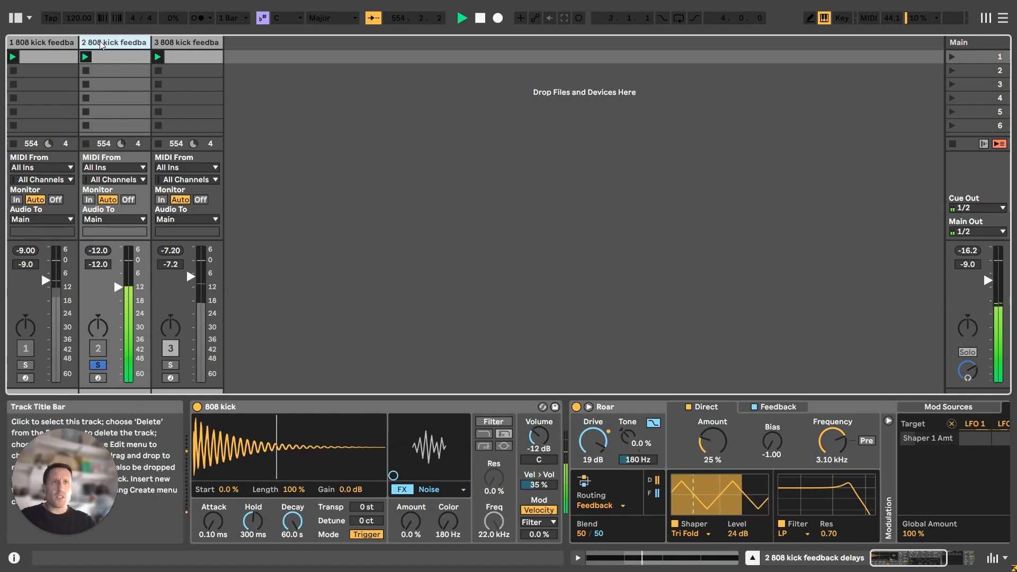
click(588, 406)
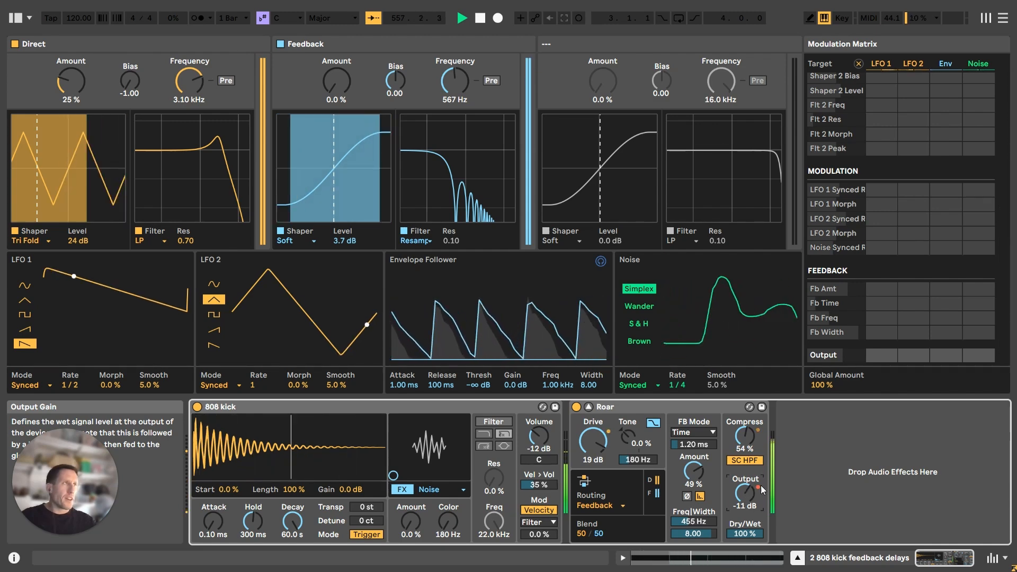
scroll(929, 251, up, 10)
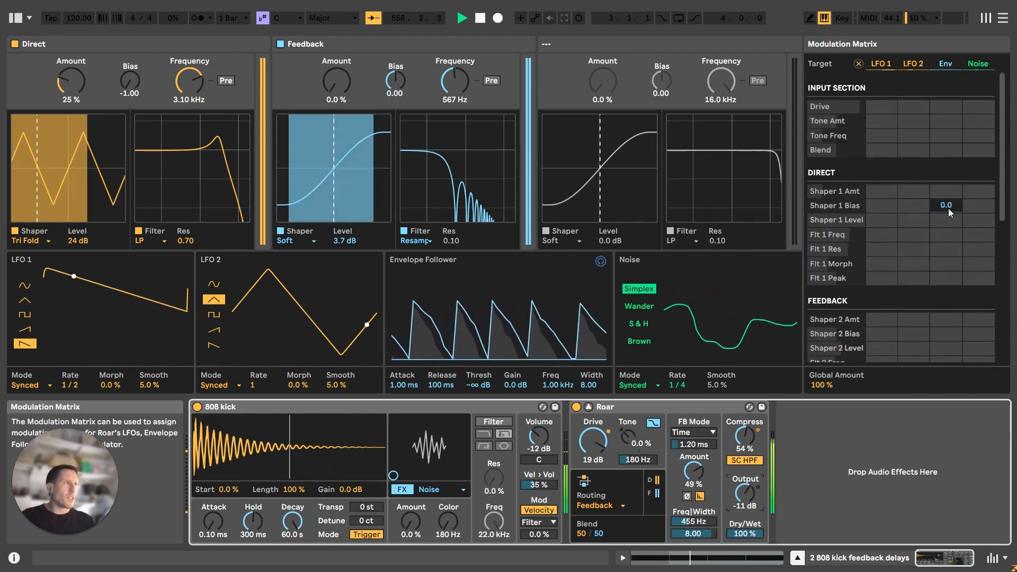
scroll(948, 208, down, 8)
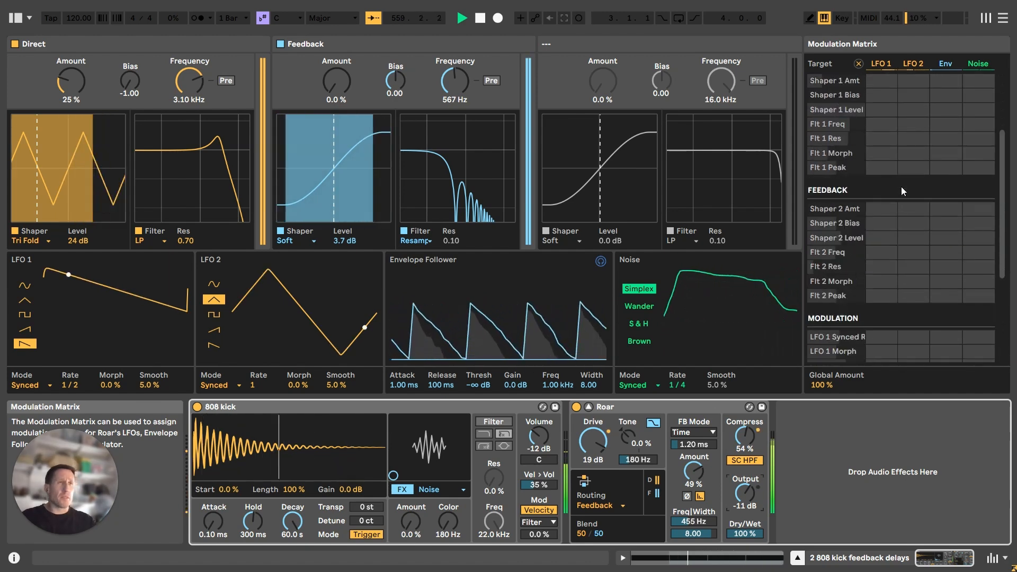
scroll(903, 178, up, 8)
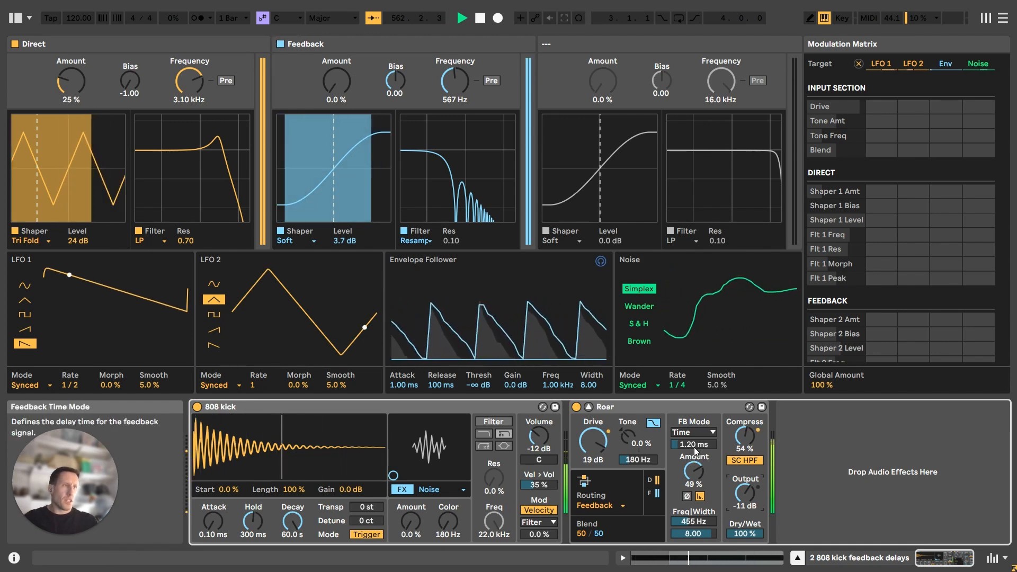
Step: Set the Feedback stage's shaper amount to 11%, and the Direct stage's shaper amount to 55% with a bias of 0.75
mouse_move(339, 84)
mouse_down()
mouse_move(338, 27)
mouse_move(338, 93)
mouse_up()
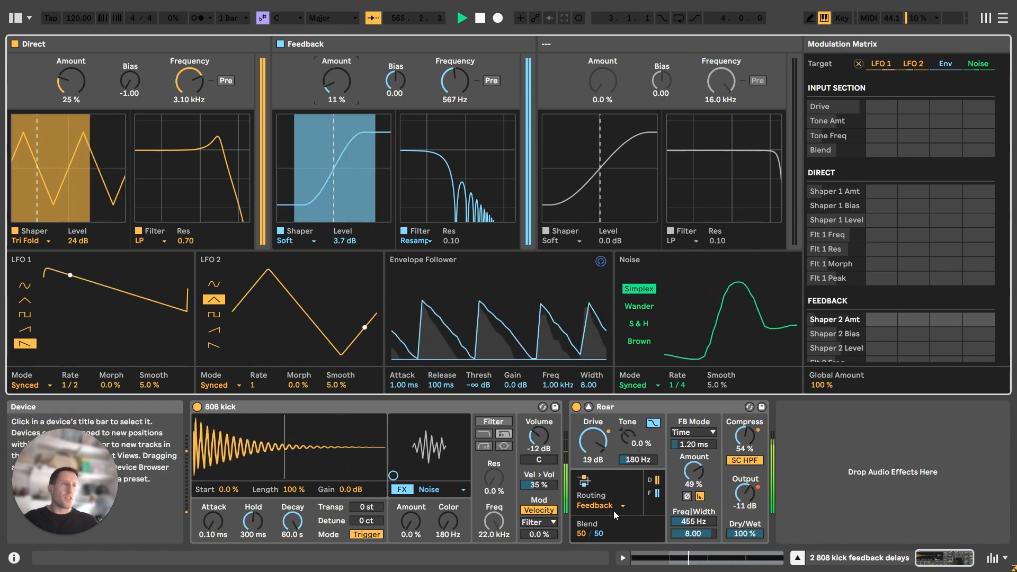
drag(75, 83, 74, 51)
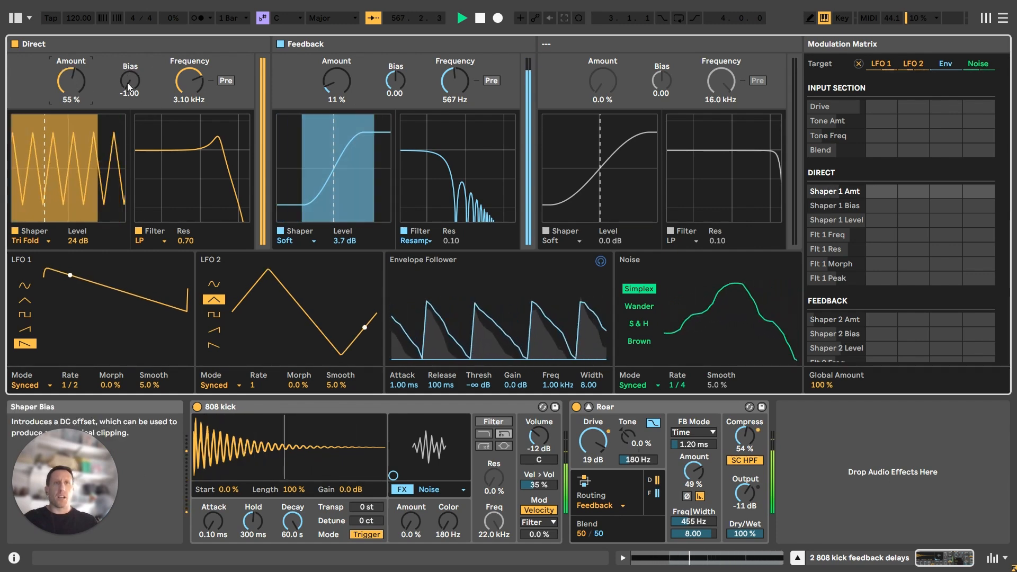
drag(129, 78, 128, 29)
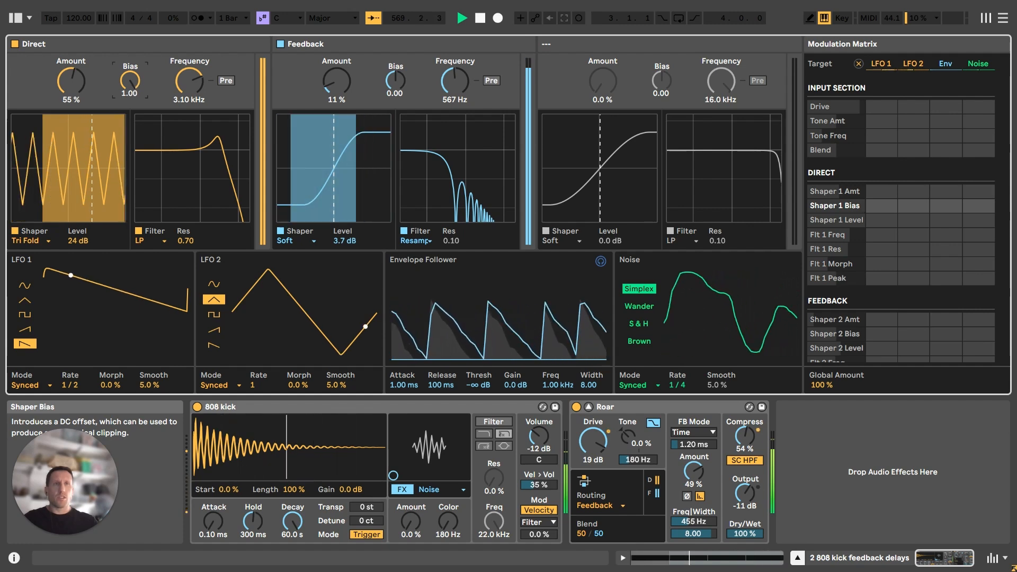
drag(129, 29, 129, 40)
Step: Set the Direct stage's filter frequency to 746 Hz and raise the Feedback stage's shaper amount to 29%
drag(180, 84, 180, 100)
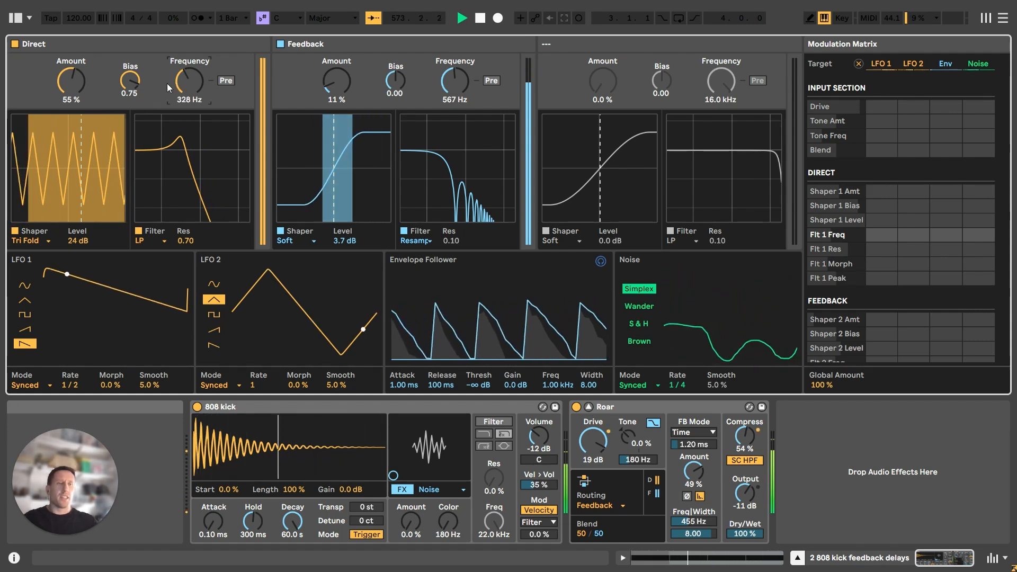
drag(181, 72, 181, 61)
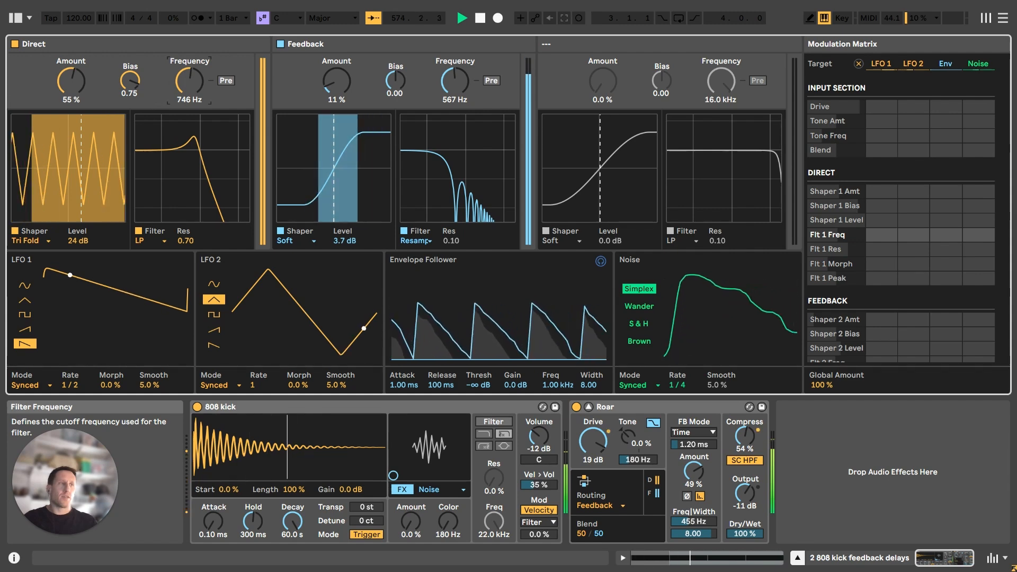
scroll(947, 292, down, 10)
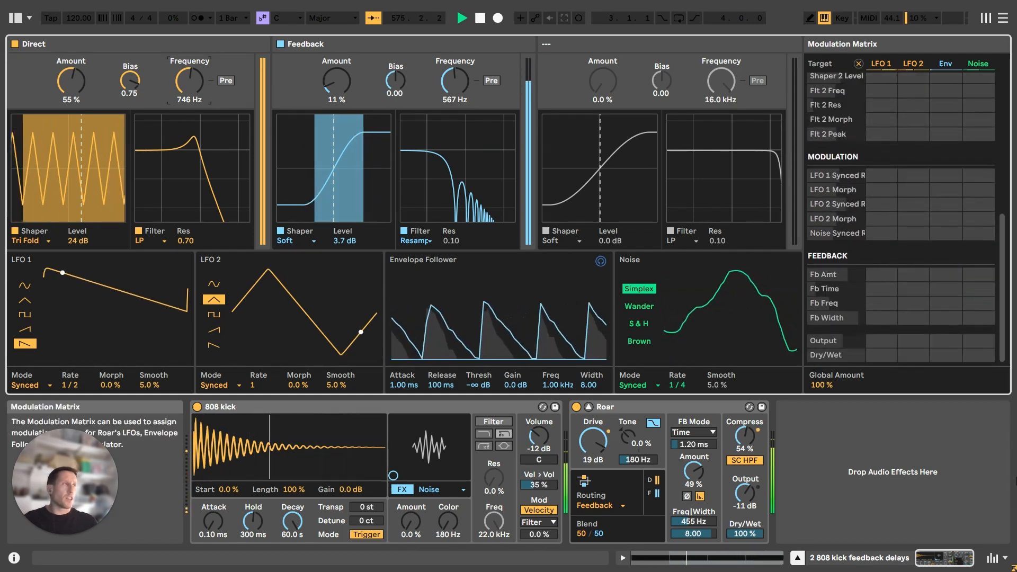
scroll(949, 352, up, 10)
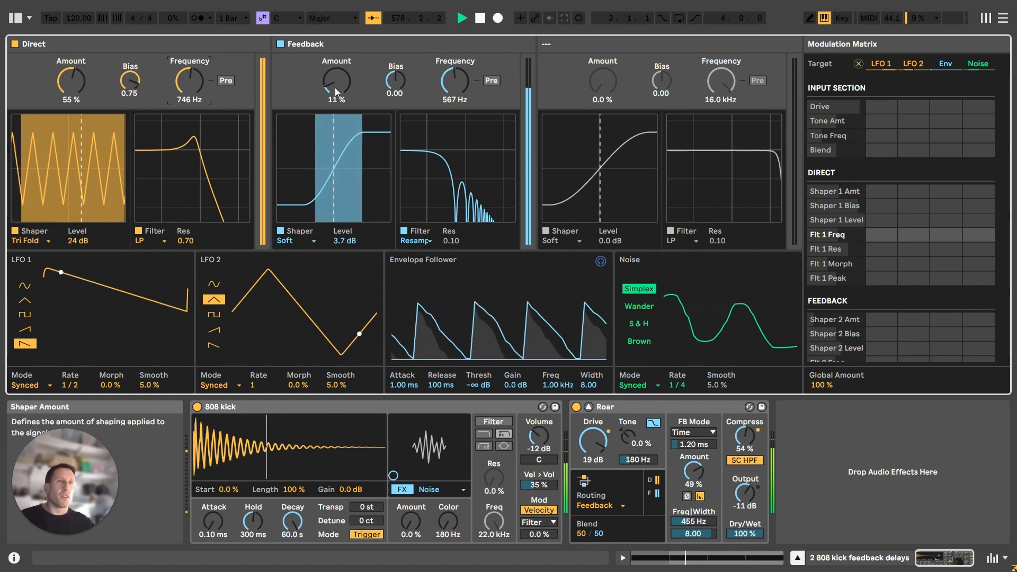
drag(337, 85, 336, 75)
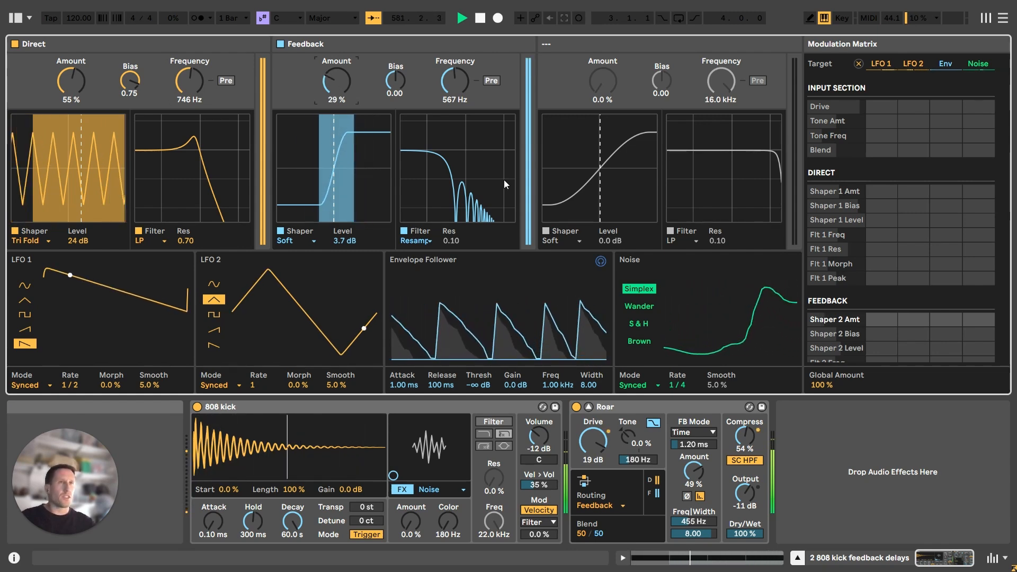
Step: Collapse Roar's expanded view, then solo the first 808 kick track and lower its volume to -15.4 dB
click(588, 407)
click(25, 365)
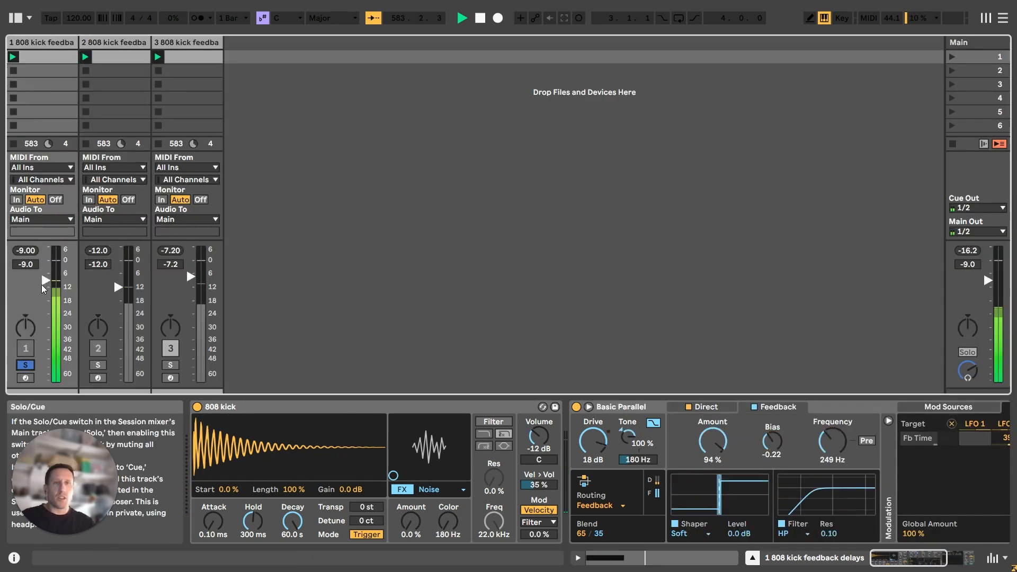
drag(45, 280, 46, 295)
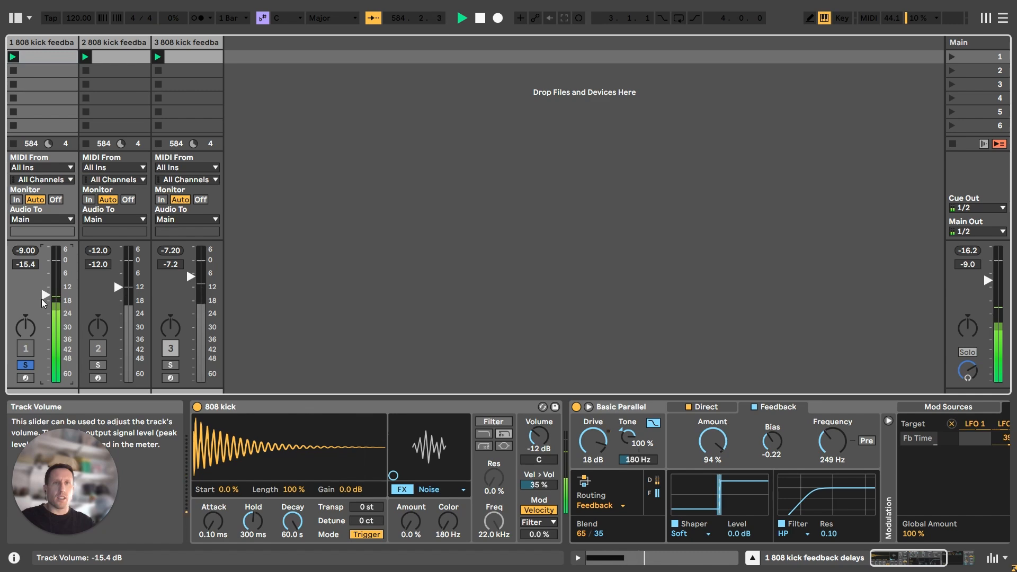
Step: Expand the Basic Parallel Roar device on the first track and review its modulation matrix targets
click(42, 42)
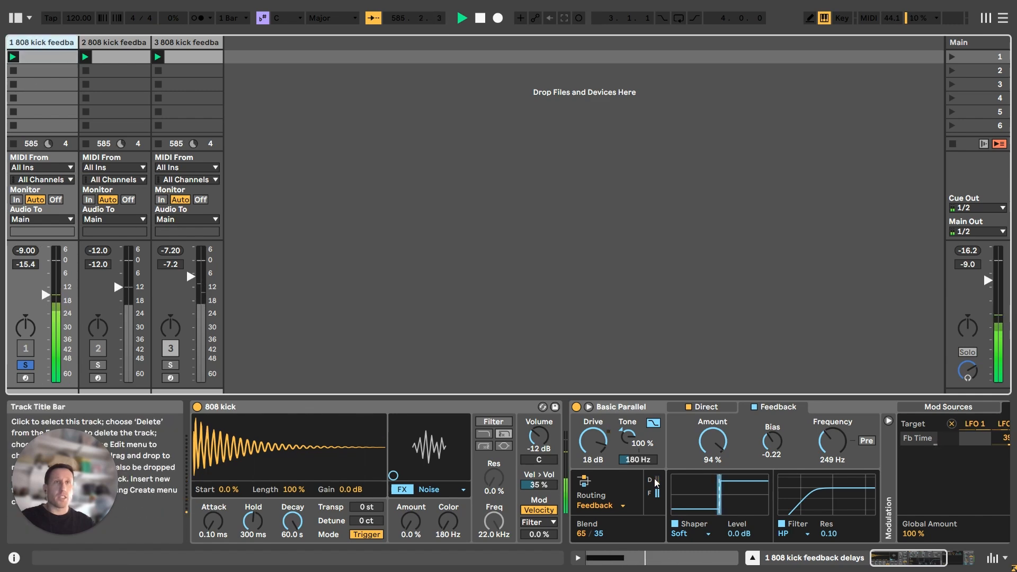
click(589, 407)
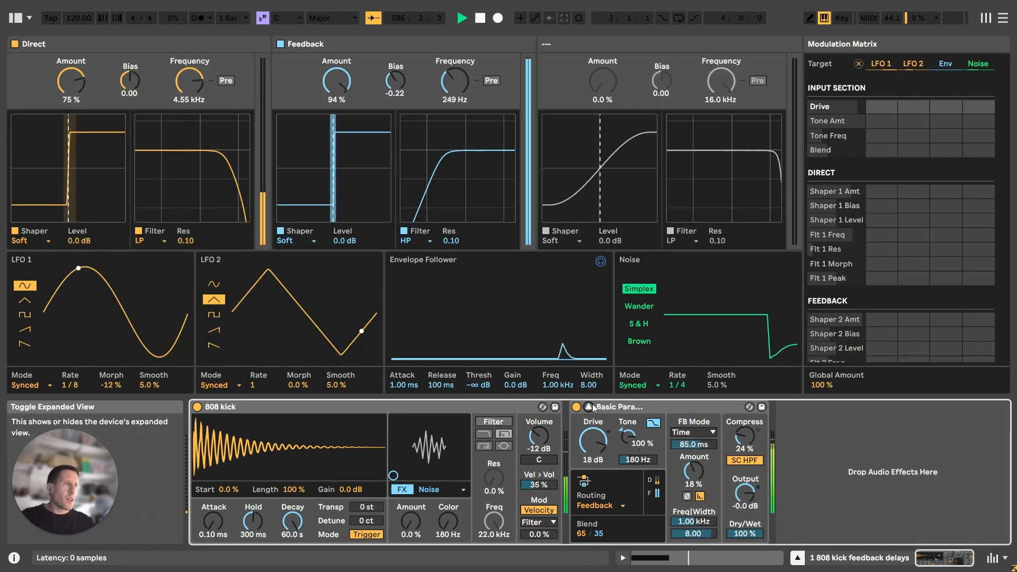
scroll(966, 170, down, 10)
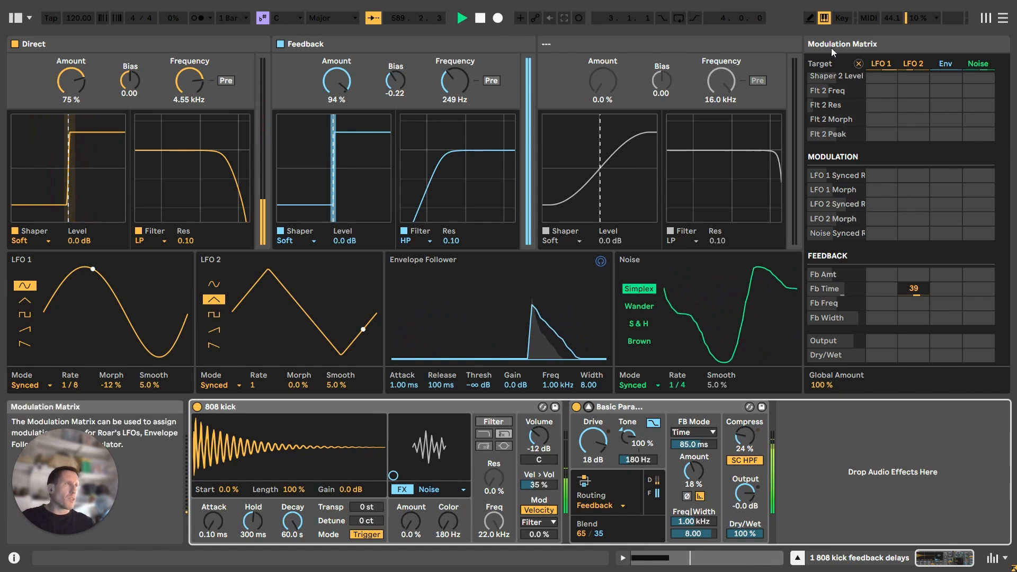
scroll(937, 198, up, 10)
scroll(936, 191, down, 10)
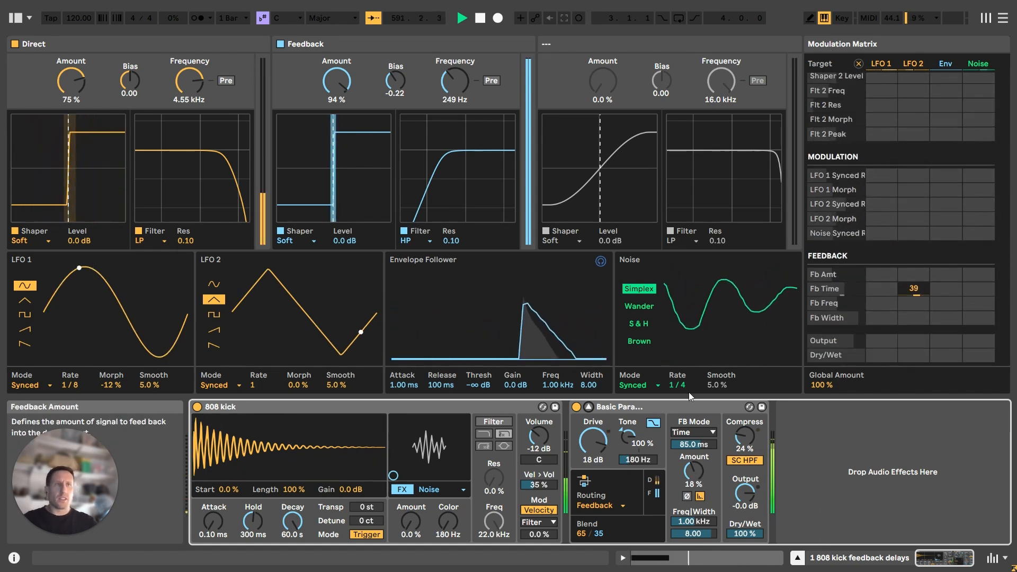
Step: Compare the fully dry signal at 0% Dry/Wet, then set Basic Parallel's Dry/Wet to 52% and collapse its expanded view
drag(745, 534, 745, 571)
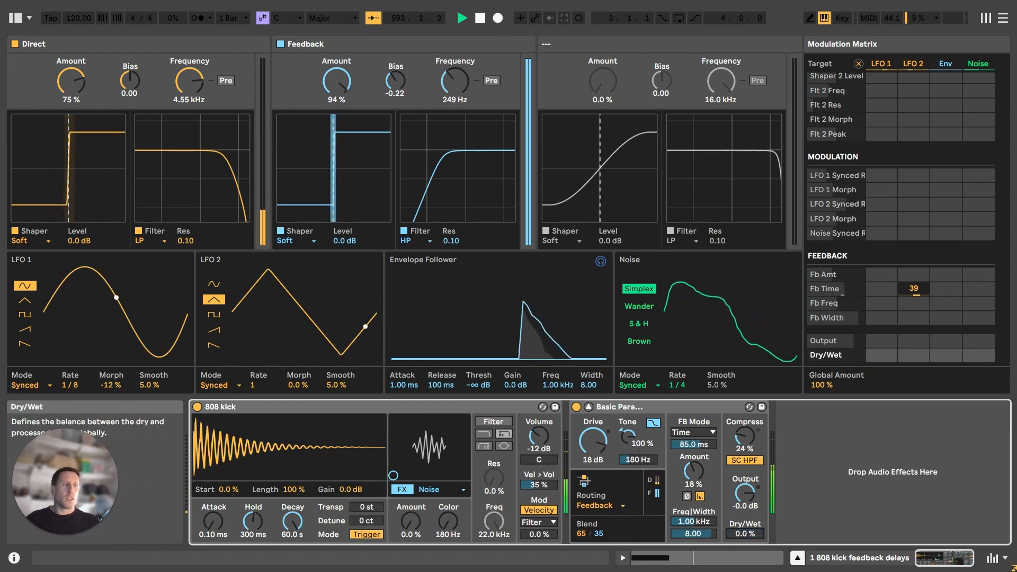
drag(745, 534, 745, 518)
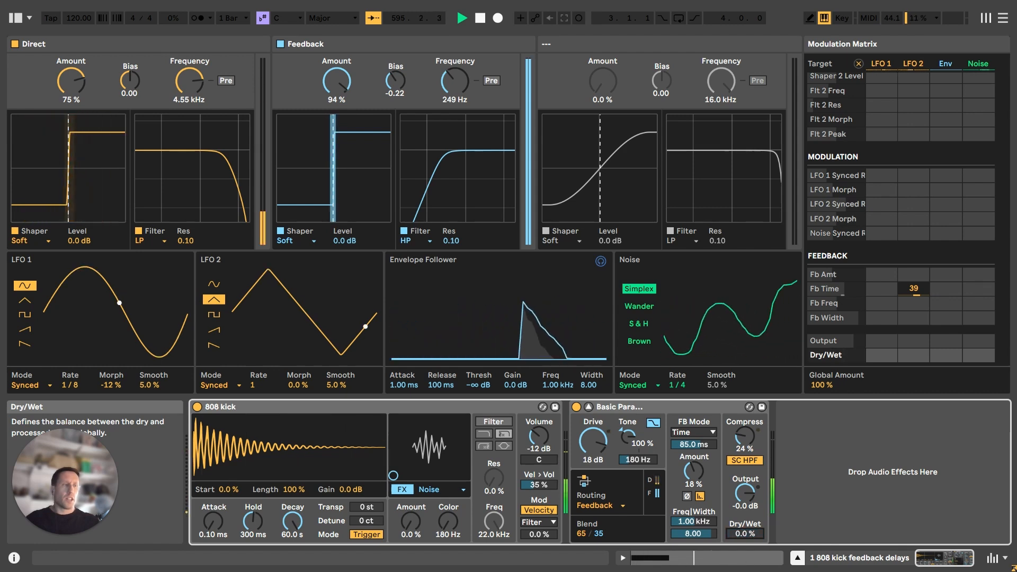
drag(745, 534, 744, 512)
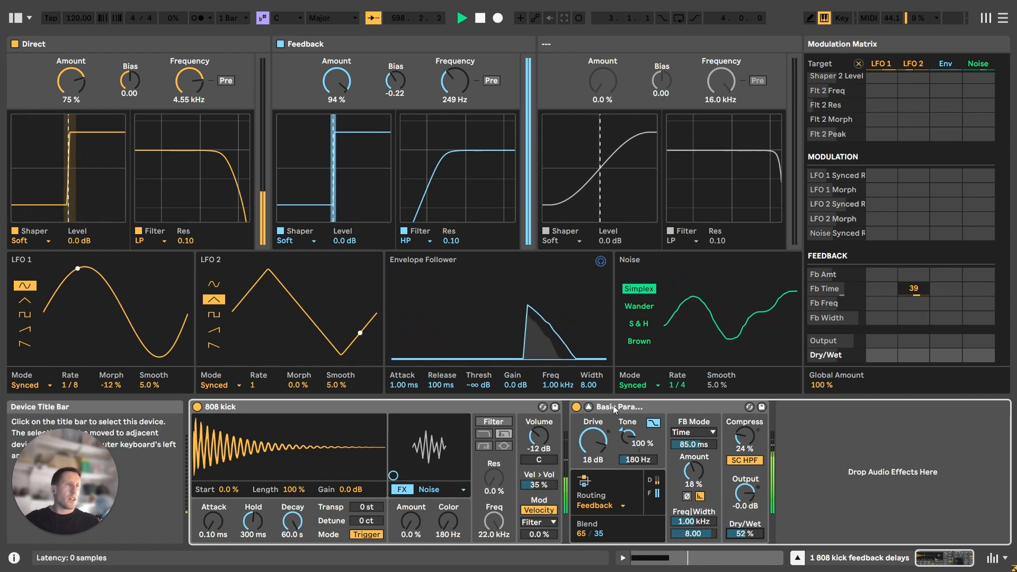
click(589, 407)
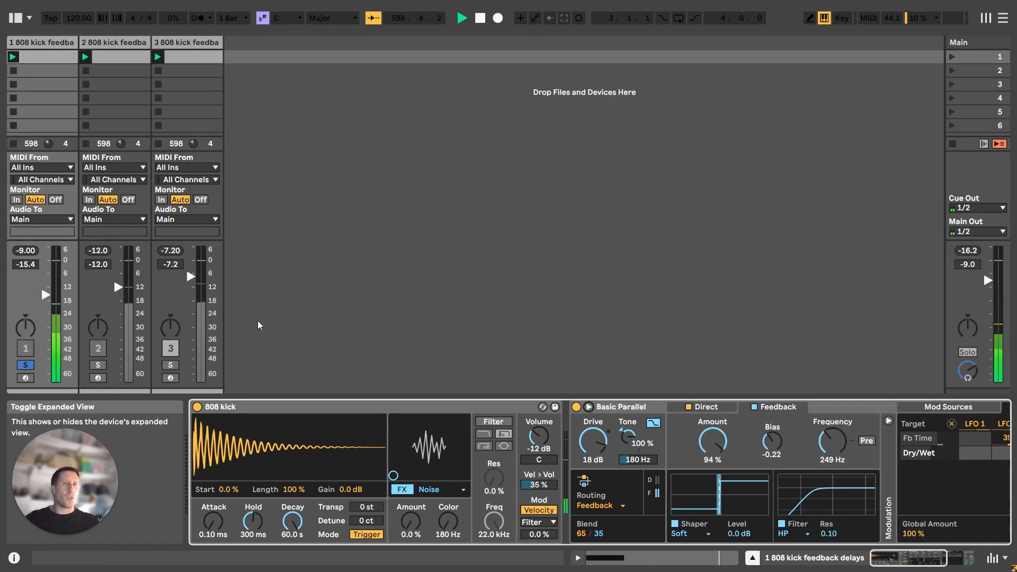
Step: Solo the third 808 kick track with its volume at -7.0 dB, and set its Roar Dry/Wet to 29%
click(170, 364)
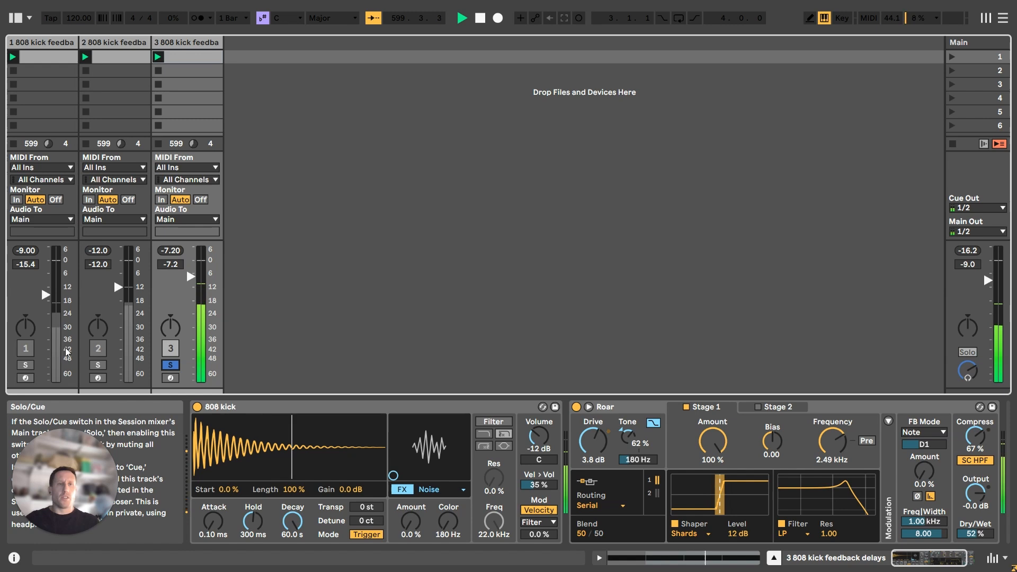
click(186, 42)
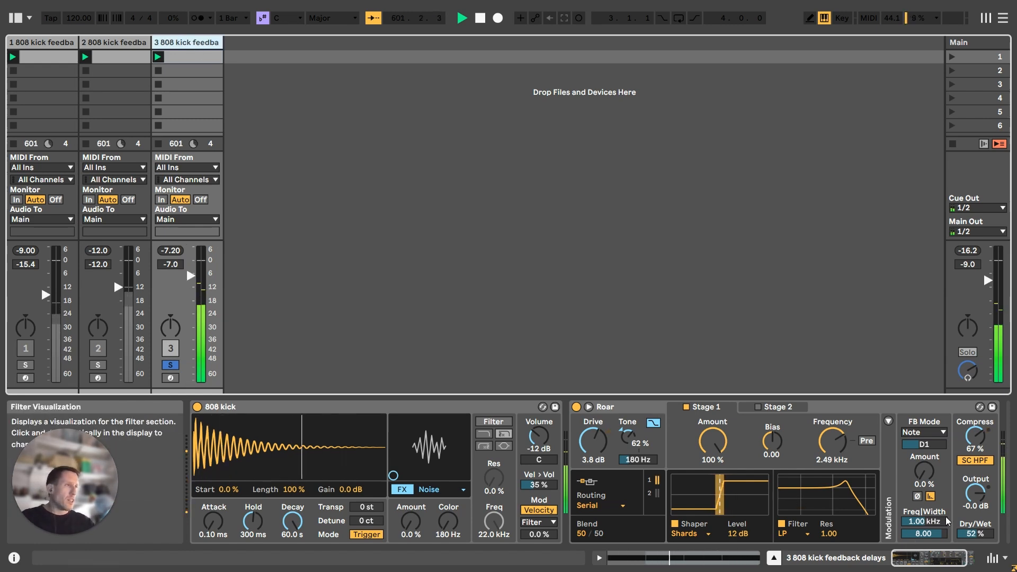
drag(975, 533, 975, 545)
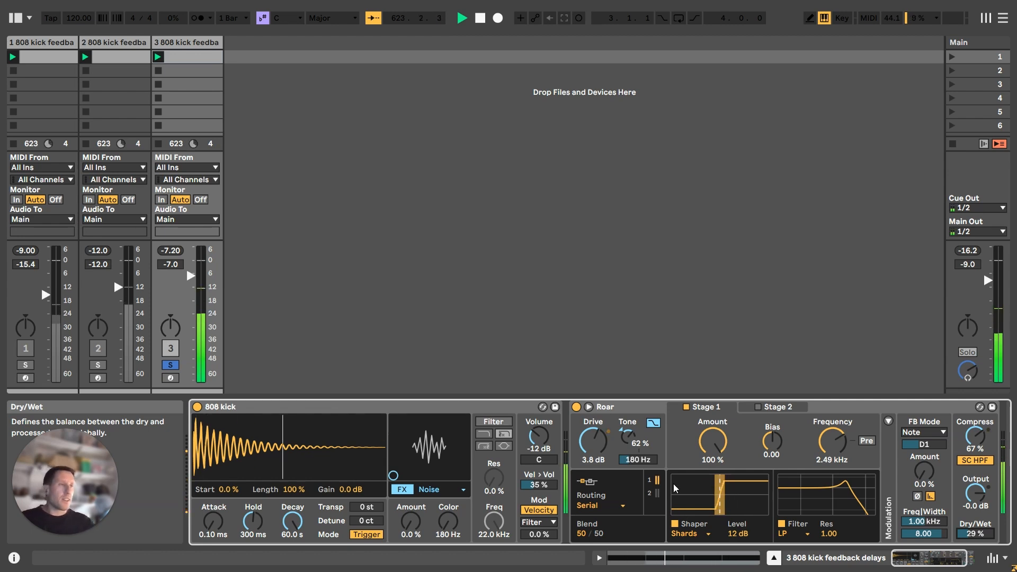
Step: Raise Roar's drive on the third track to 9.5 dB and stop playback
drag(593, 441, 593, 413)
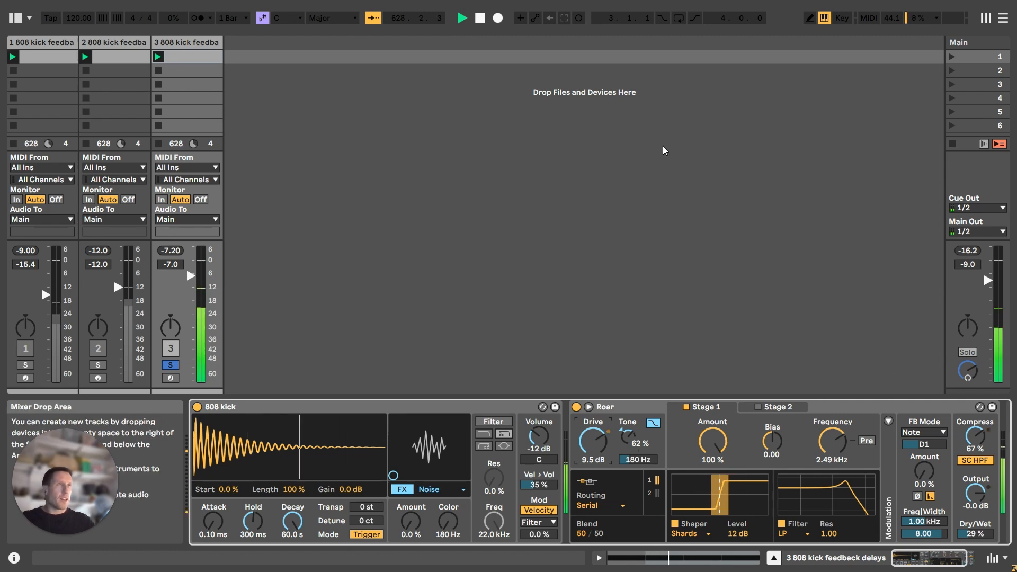
click(479, 18)
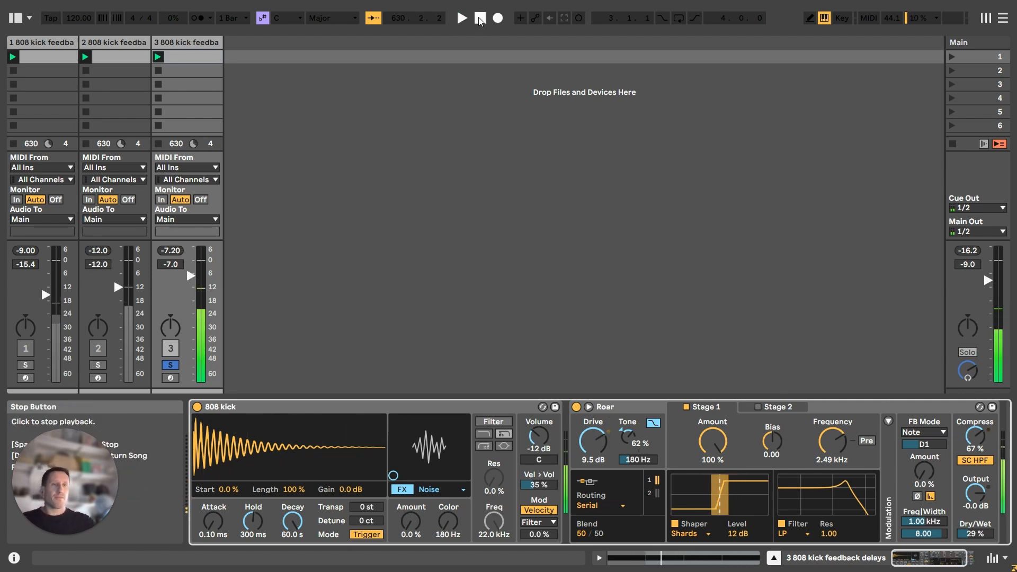